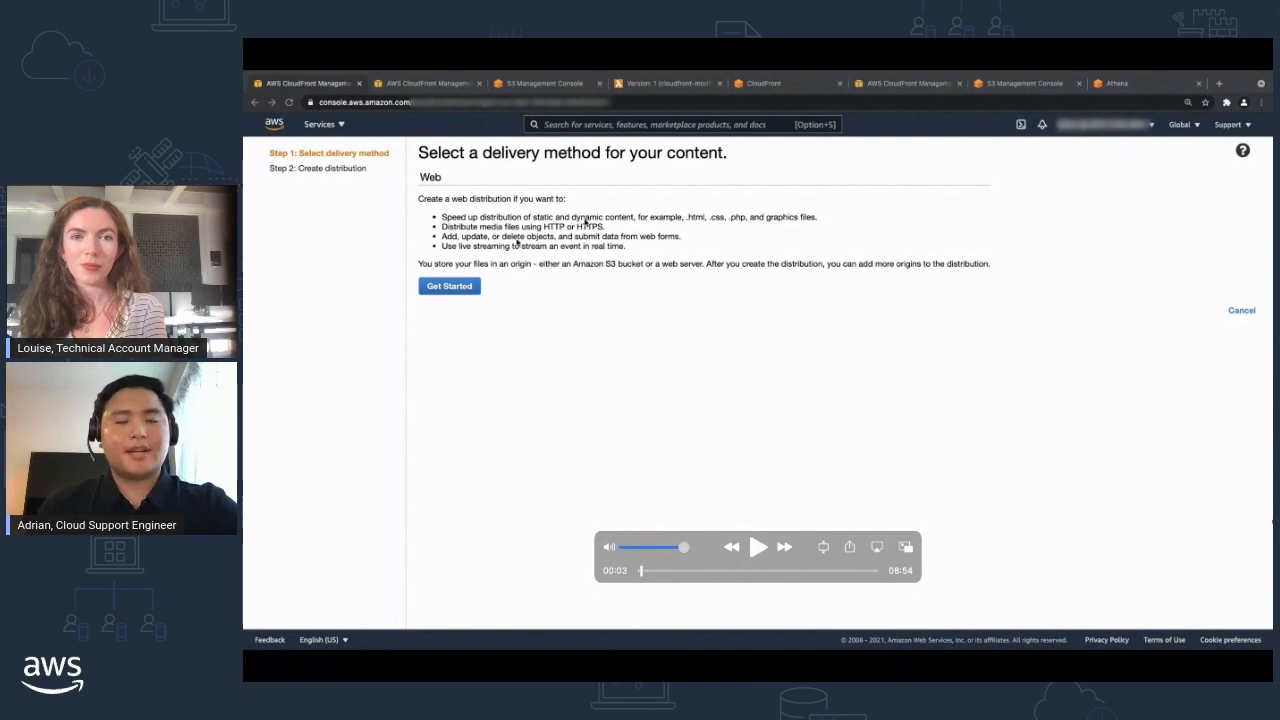
Choose US East (N. Virginia) us-east-1 as the Origin Shield region, and set Enable Origin Shield to No.
key(space)
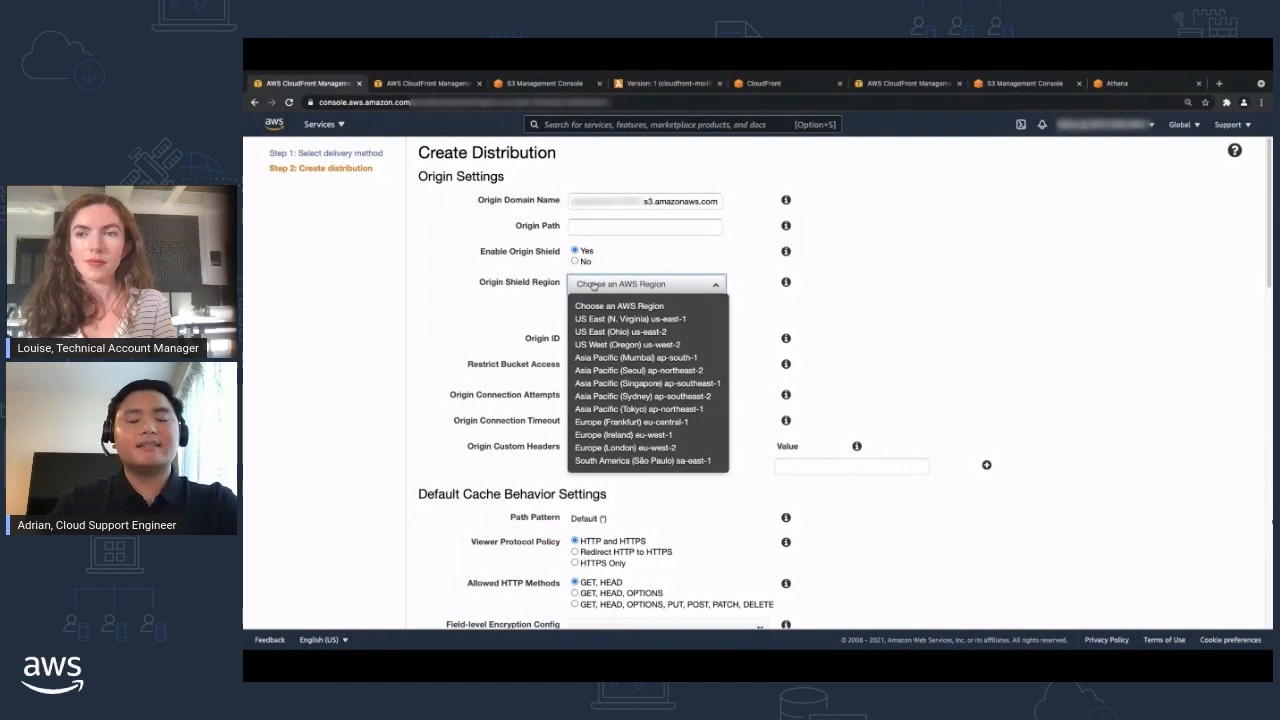
click(604, 319)
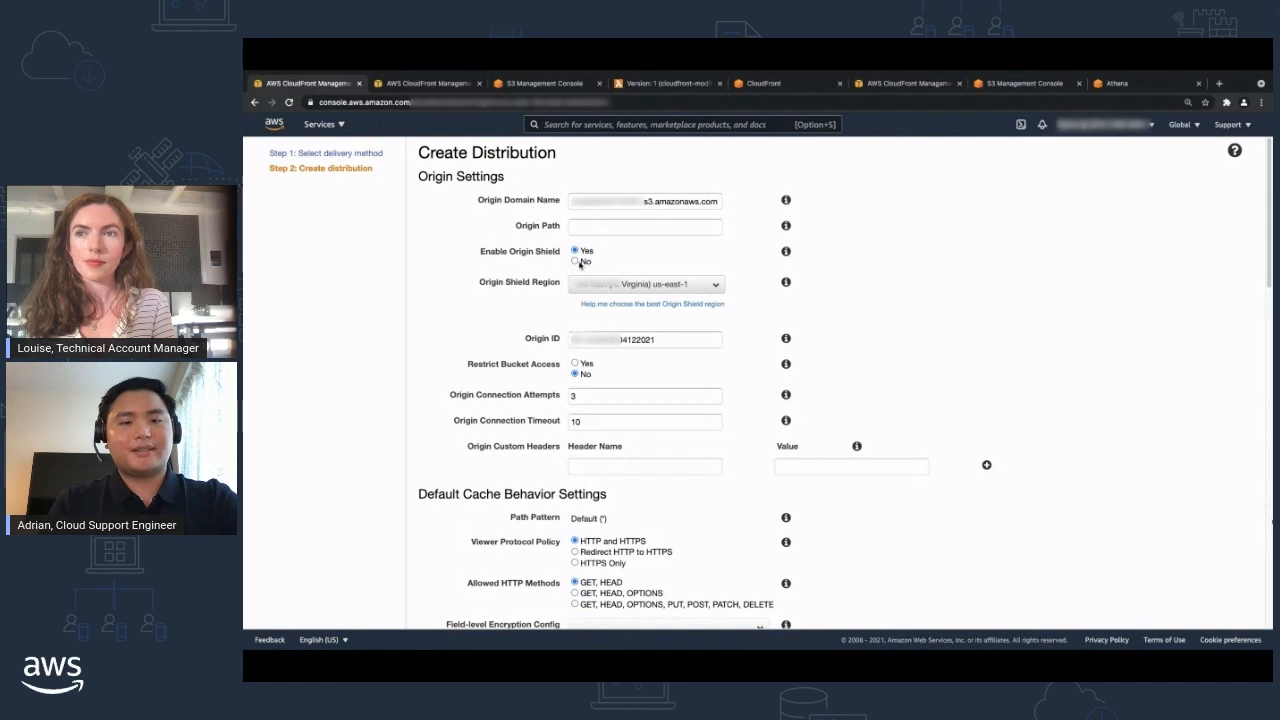
click(583, 263)
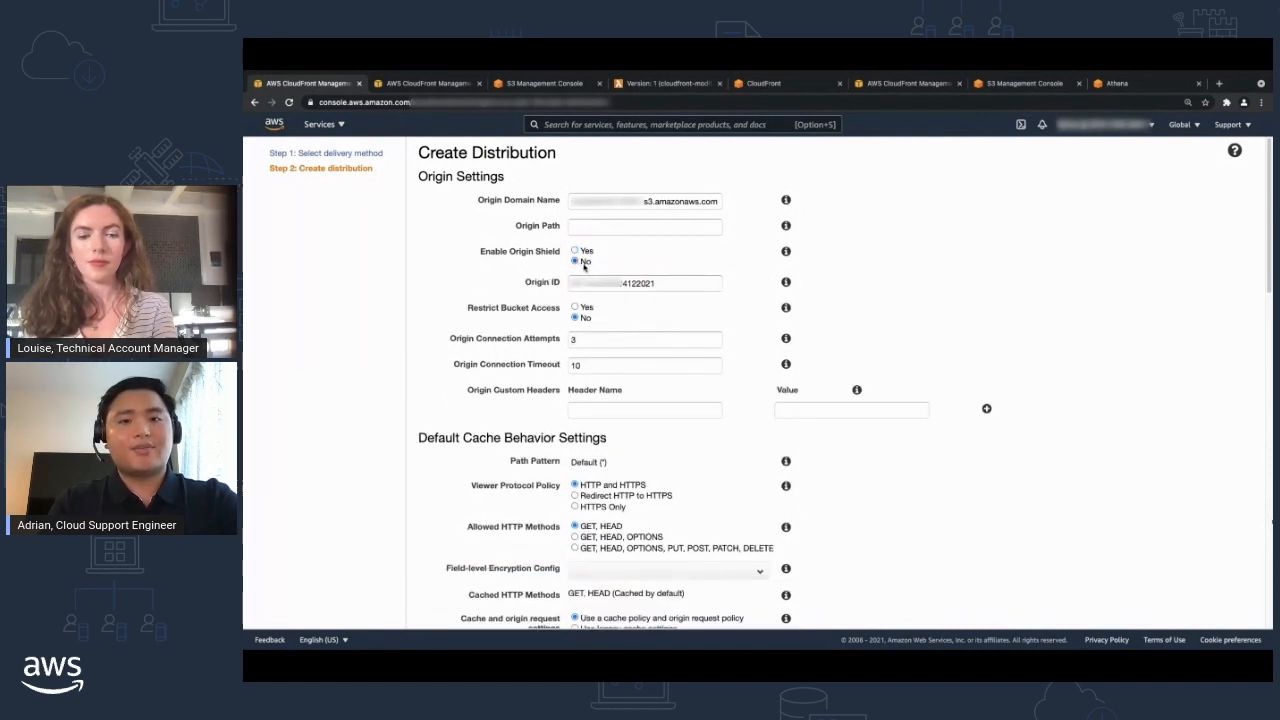
click(636, 285)
drag(636, 285, 560, 286)
click(611, 261)
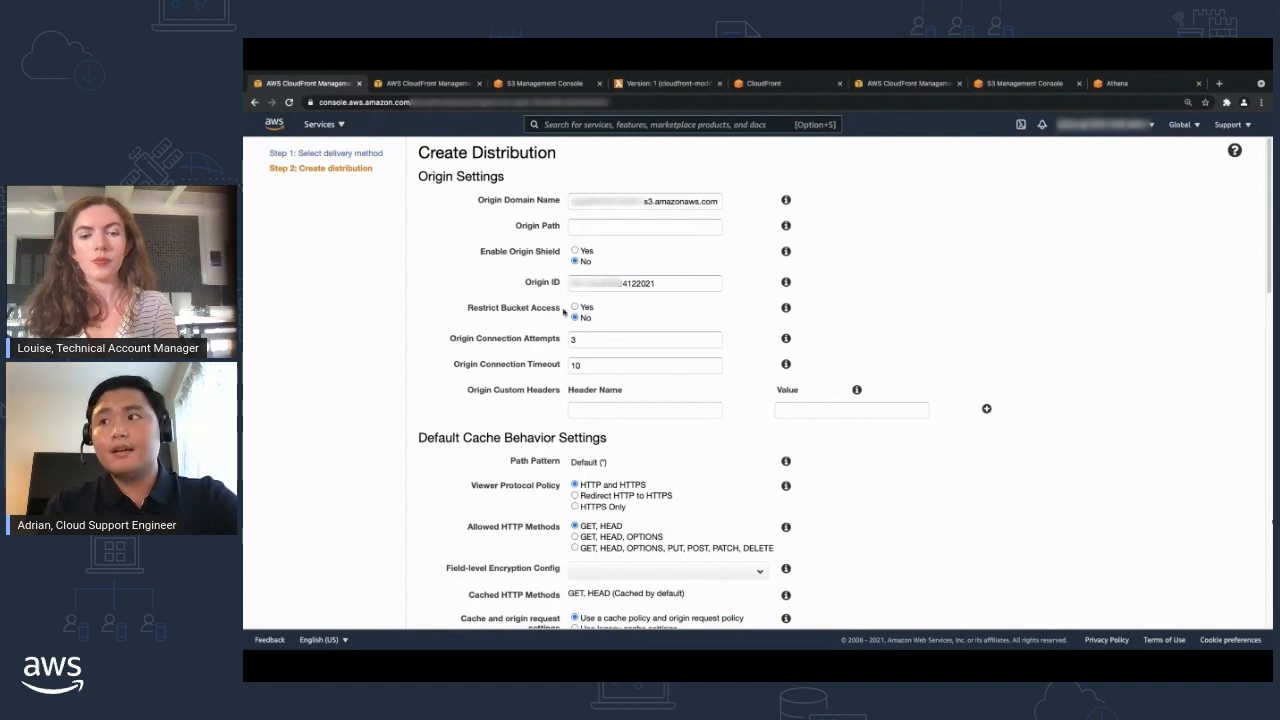
Restrict bucket access with a new origin access identity, and grant it read permissions by having the bucket policy updated.
click(575, 307)
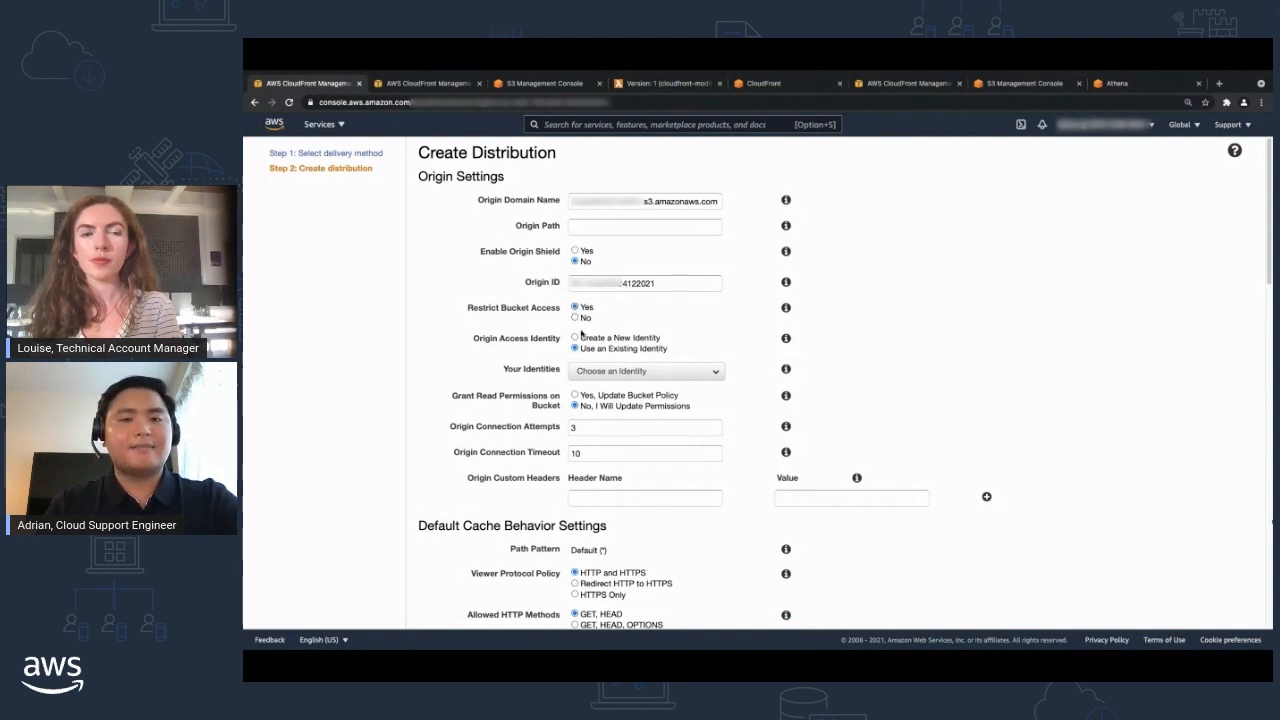
click(575, 338)
click(576, 395)
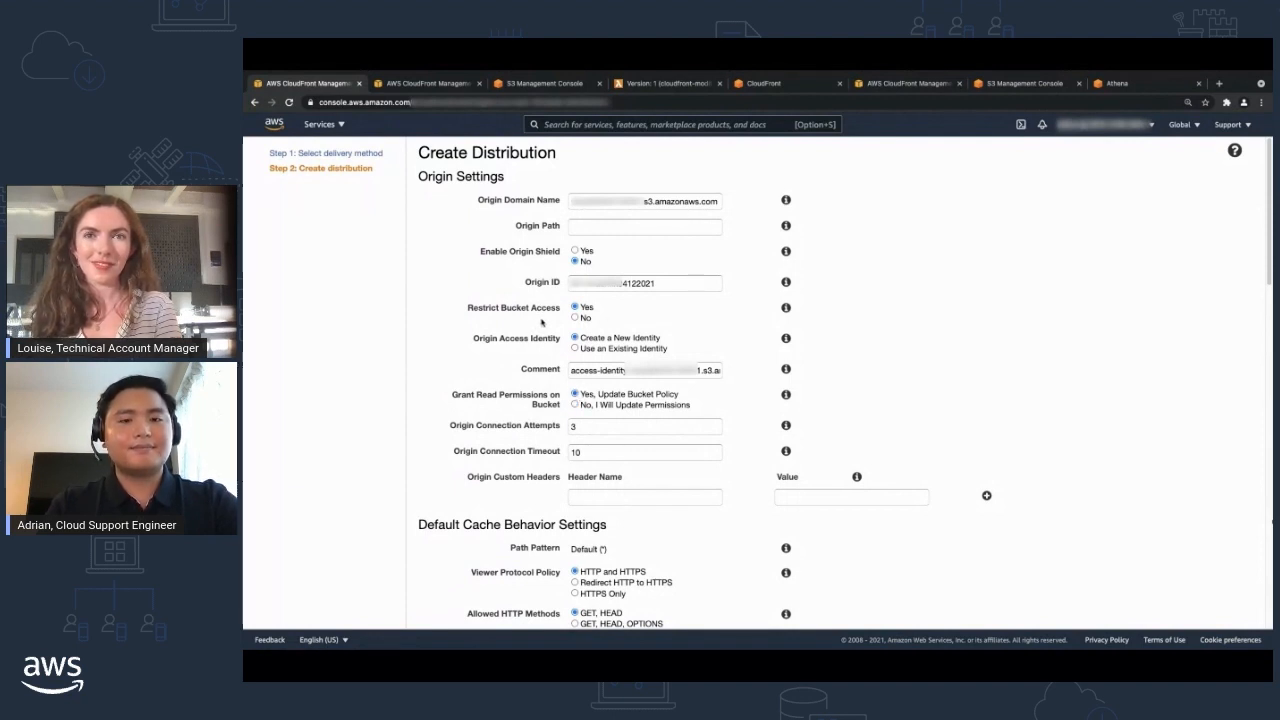
scroll(540, 325, down, 1)
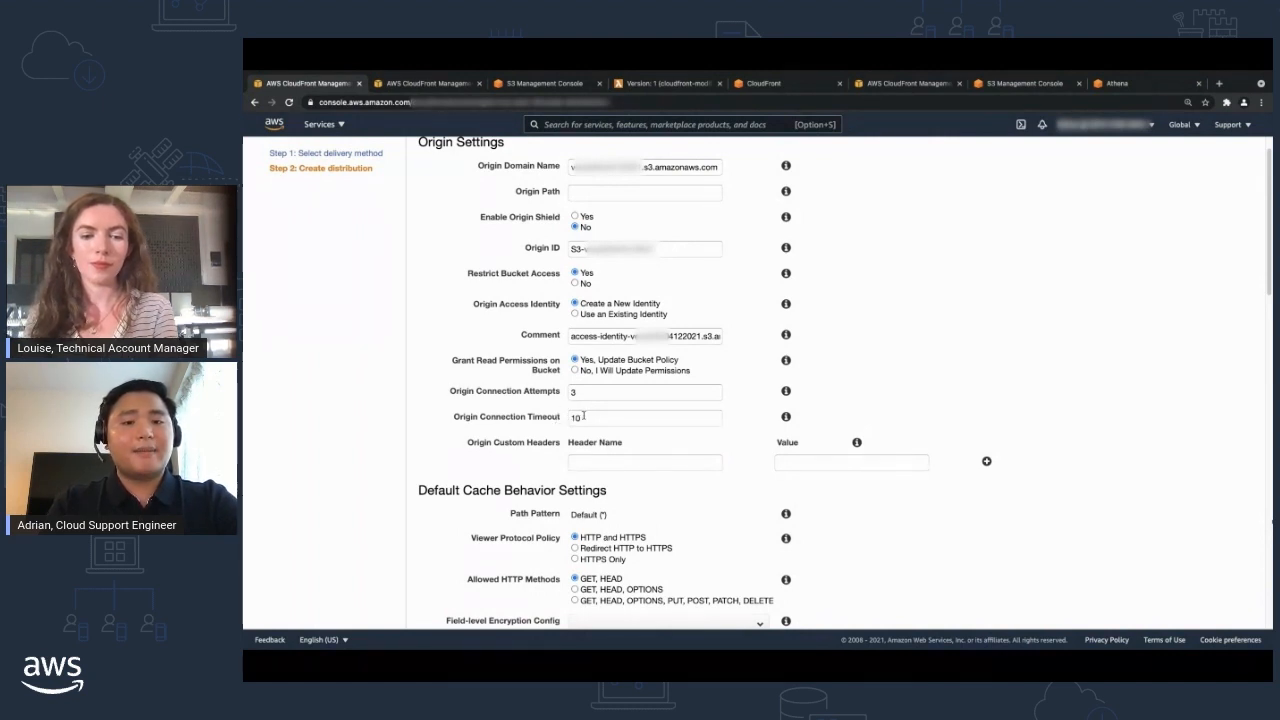
scroll(583, 415, down, 1)
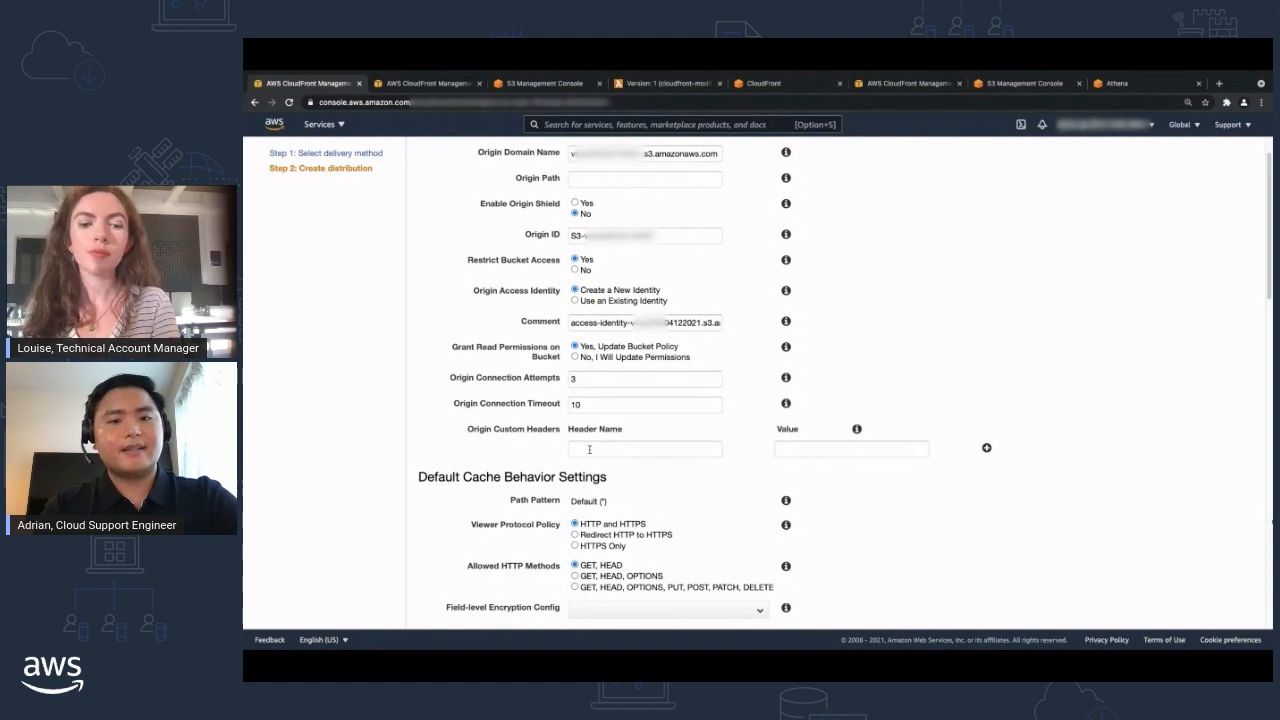
click(594, 448)
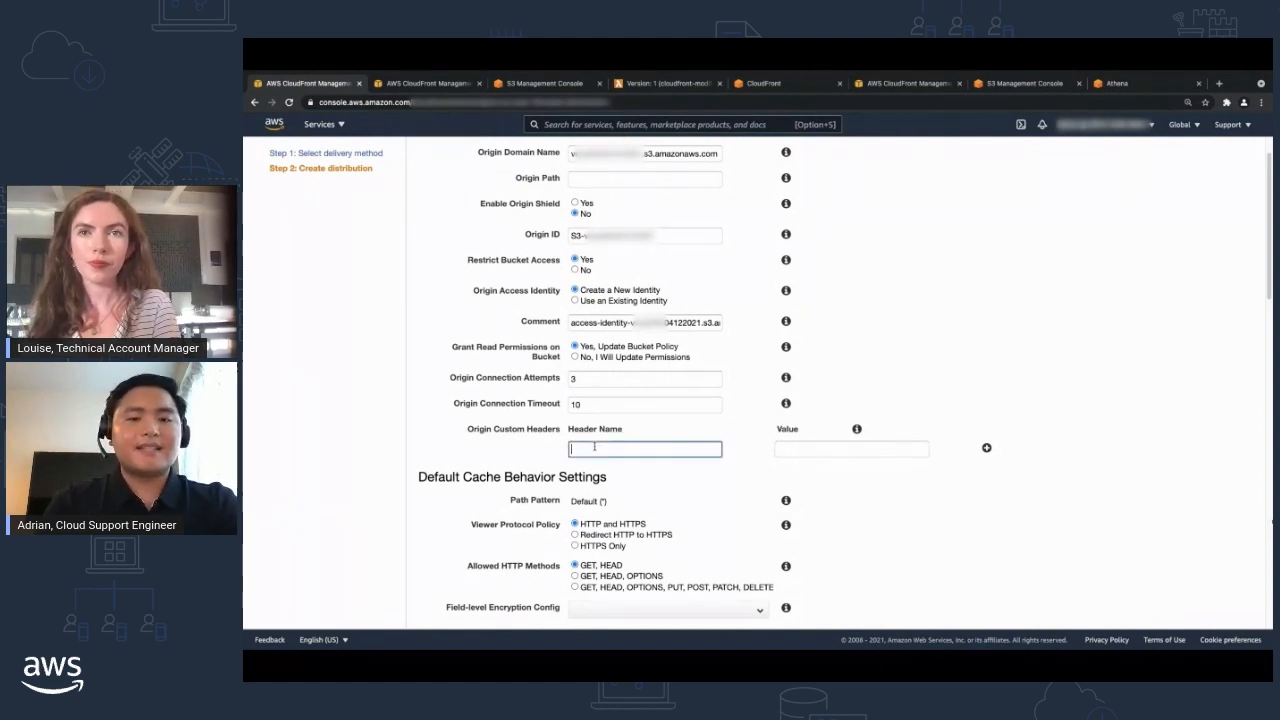
text(name)
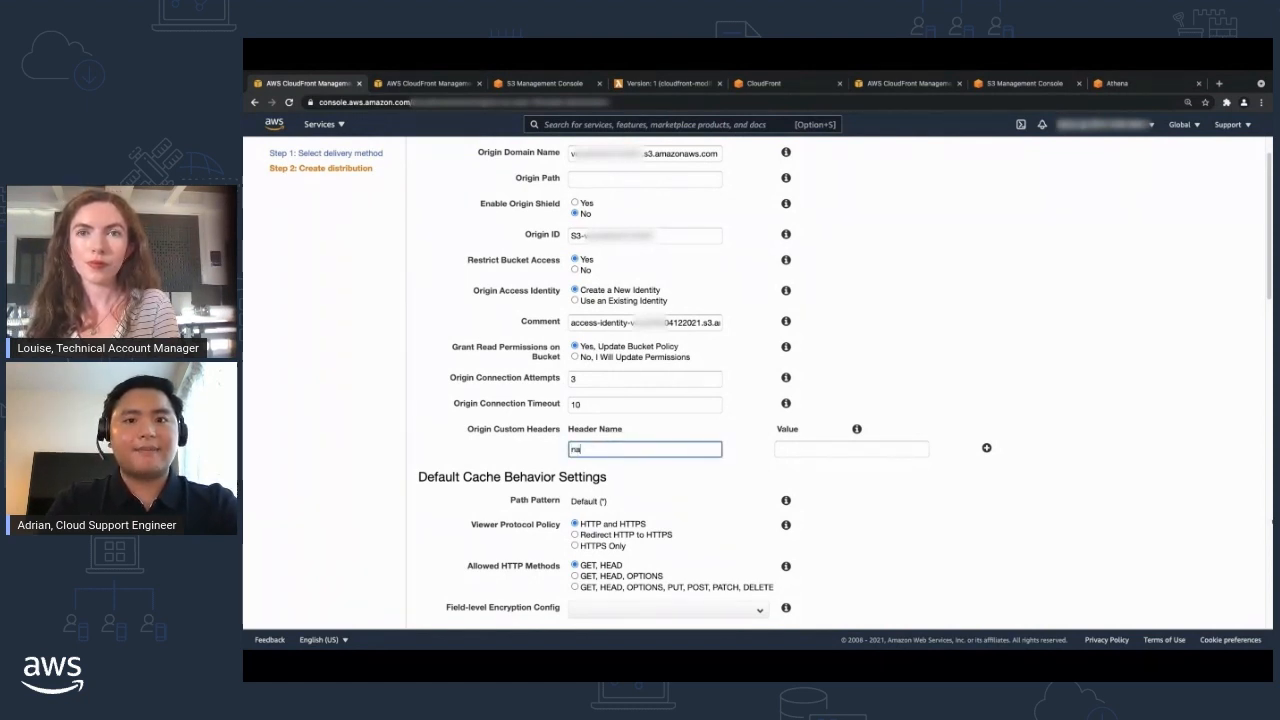
click(786, 447)
text(se)
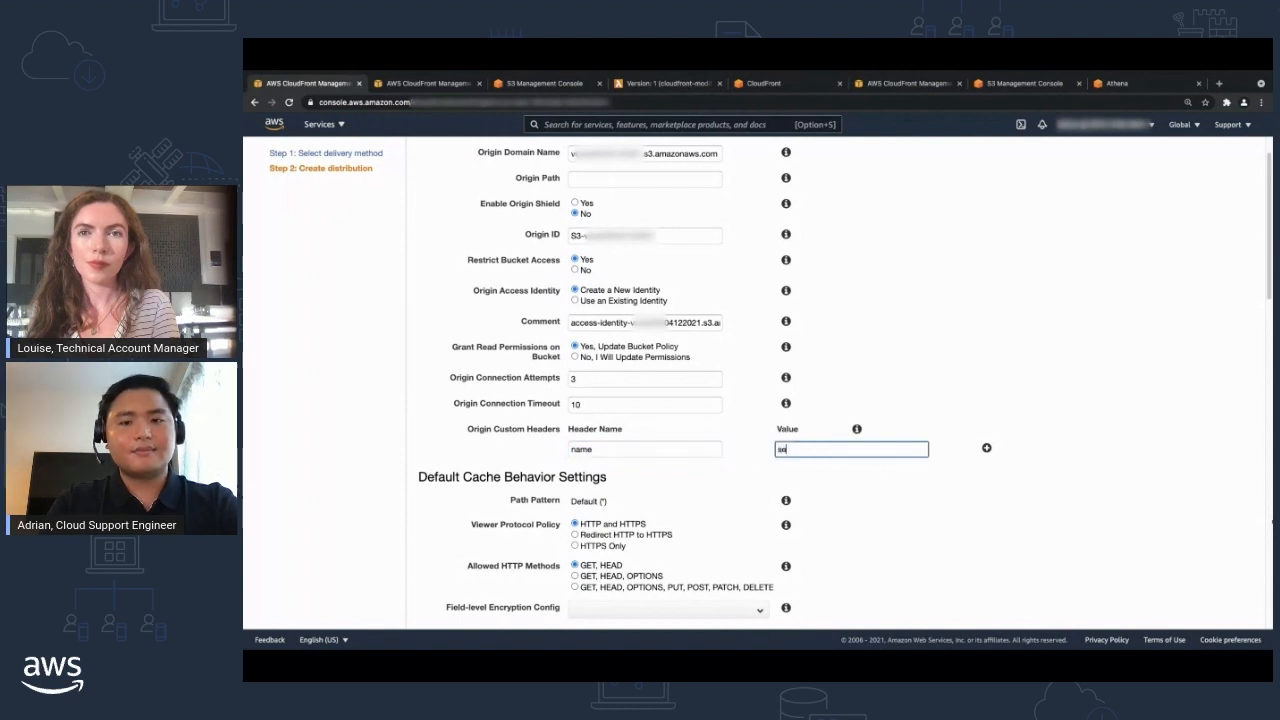
text(cret_value)
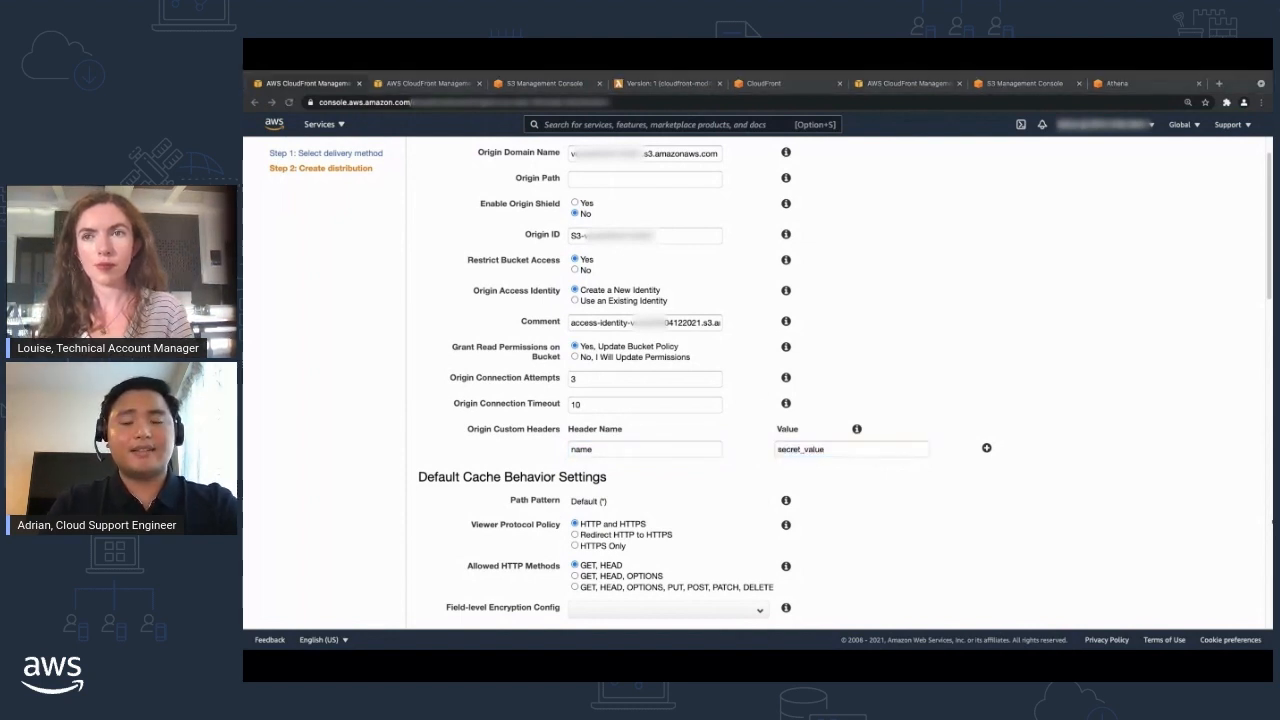
Clear the name and value of the origin custom header.
drag(609, 447, 569, 451)
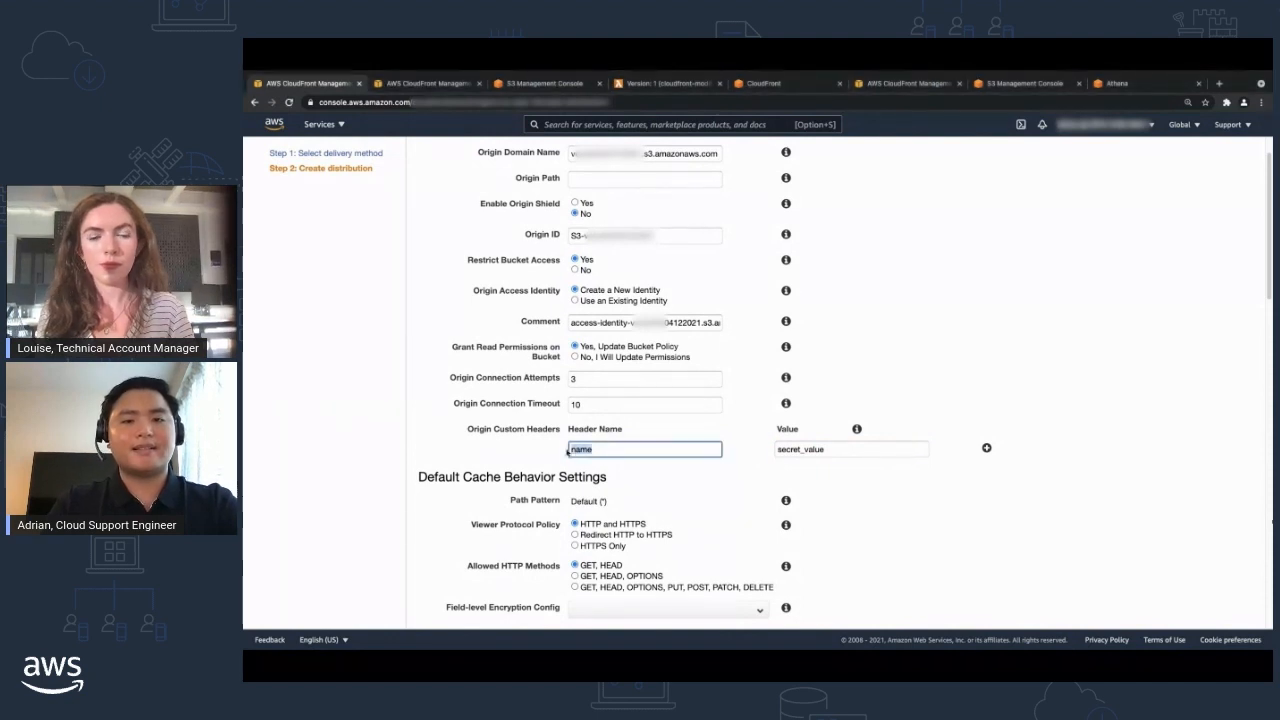
key(BackSpace)
drag(827, 450, 750, 453)
key(BackSpace)
click(755, 481)
Set the Viewer Protocol Policy to Redirect HTTP to HTTPS, trying HTTPS Only and reading its note before settling.
scroll(755, 479, down, 1)
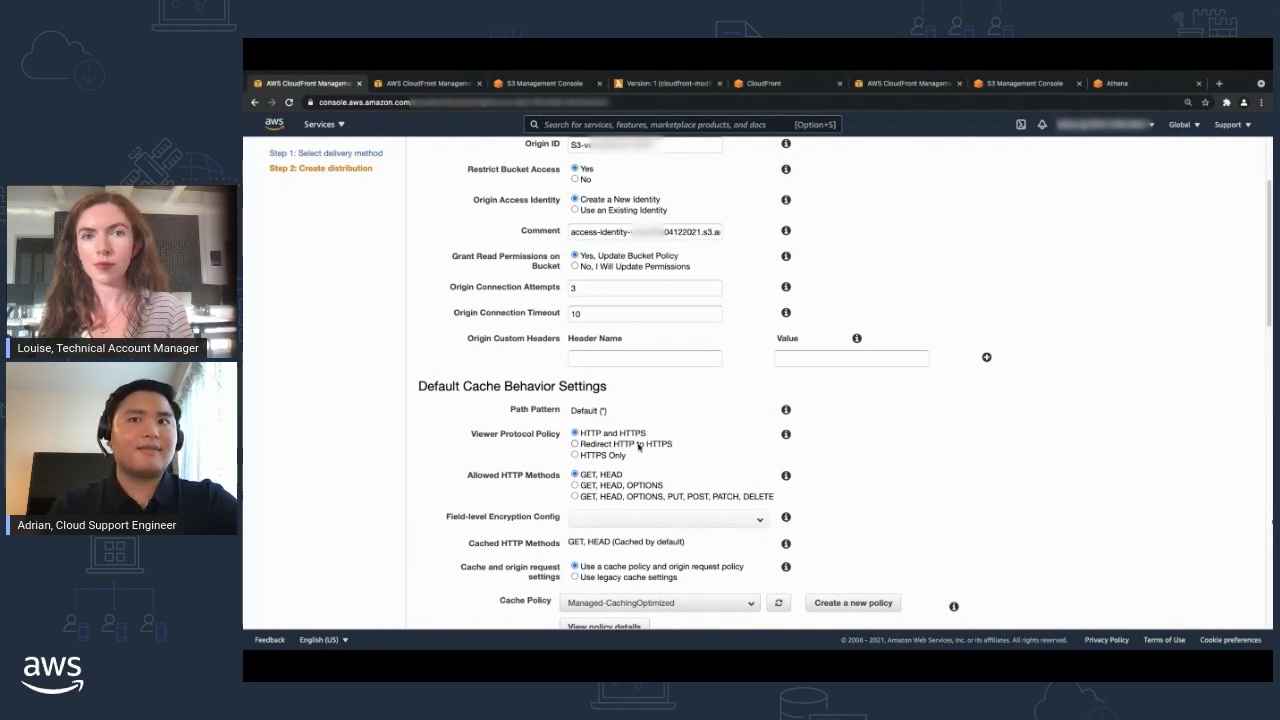
click(639, 445)
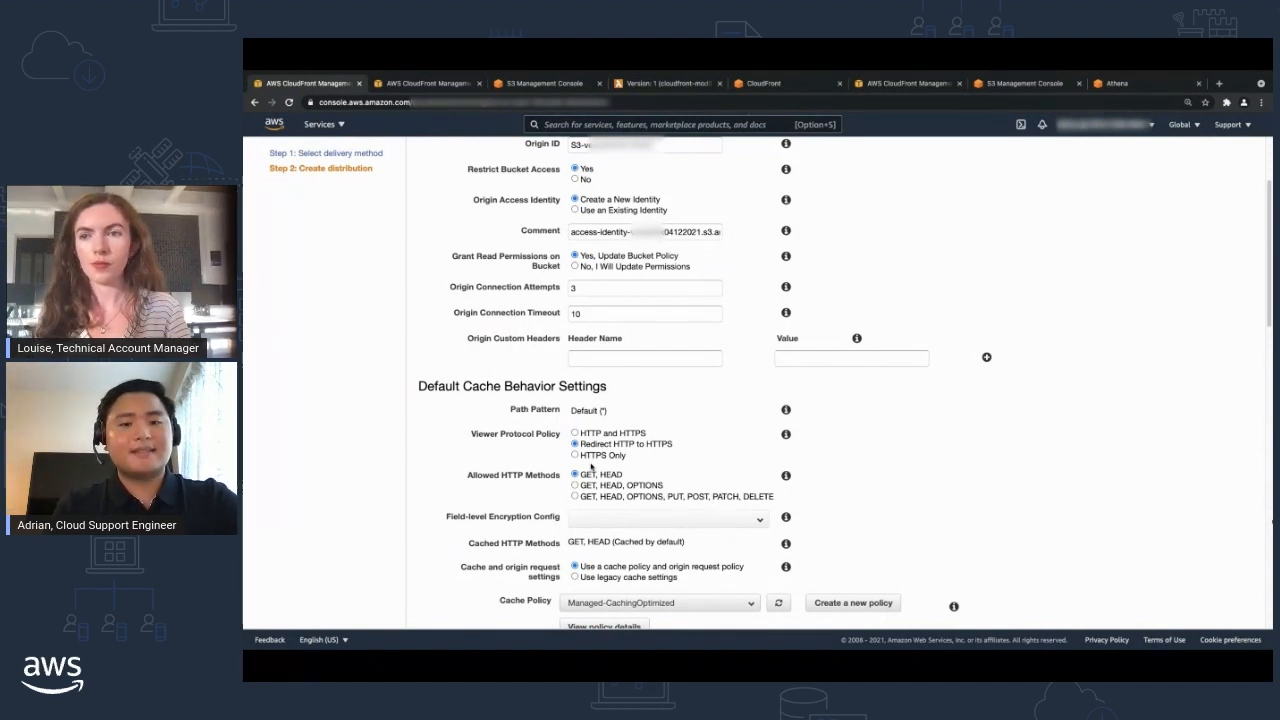
click(594, 456)
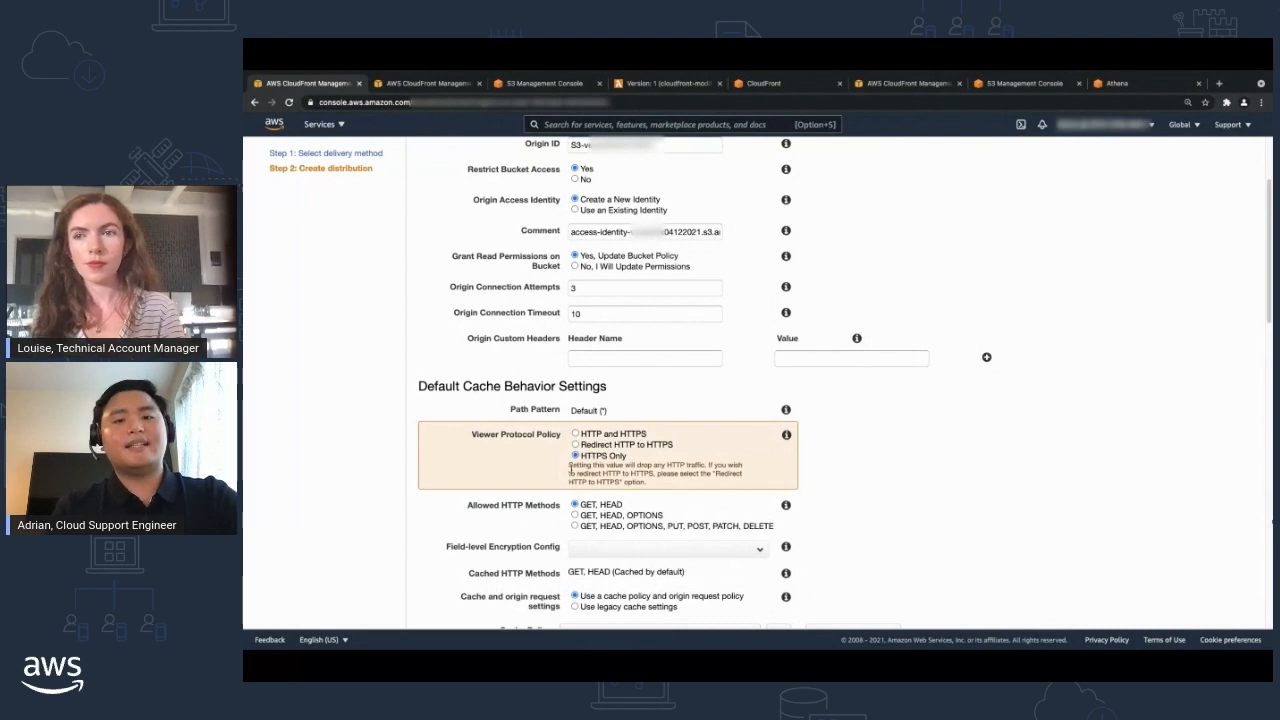
mouse_move(566, 469)
mouse_down()
mouse_move(705, 467)
mouse_move(568, 471)
mouse_up()
click(706, 467)
click(569, 474)
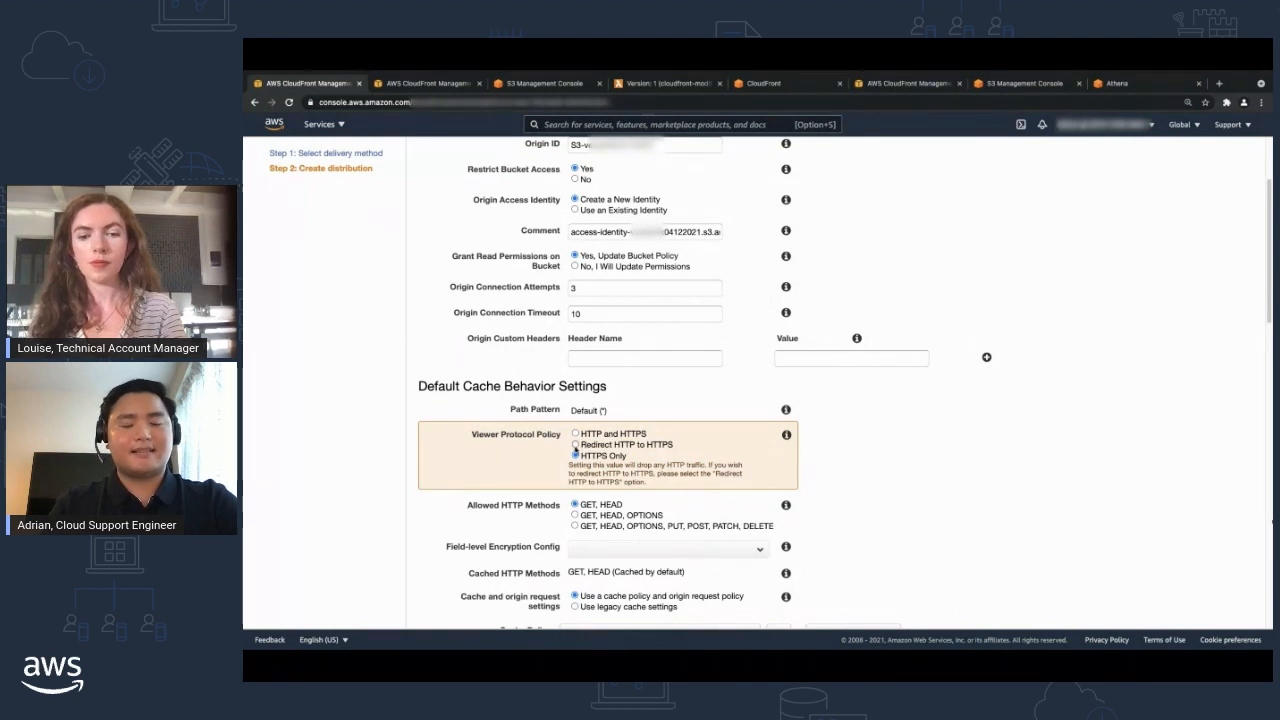
click(575, 445)
Try the full method set including PUT, POST, PATCH and DELETE, and set Allowed HTTP Methods to GET, HEAD, OPTIONS.
scroll(536, 456, down, 2)
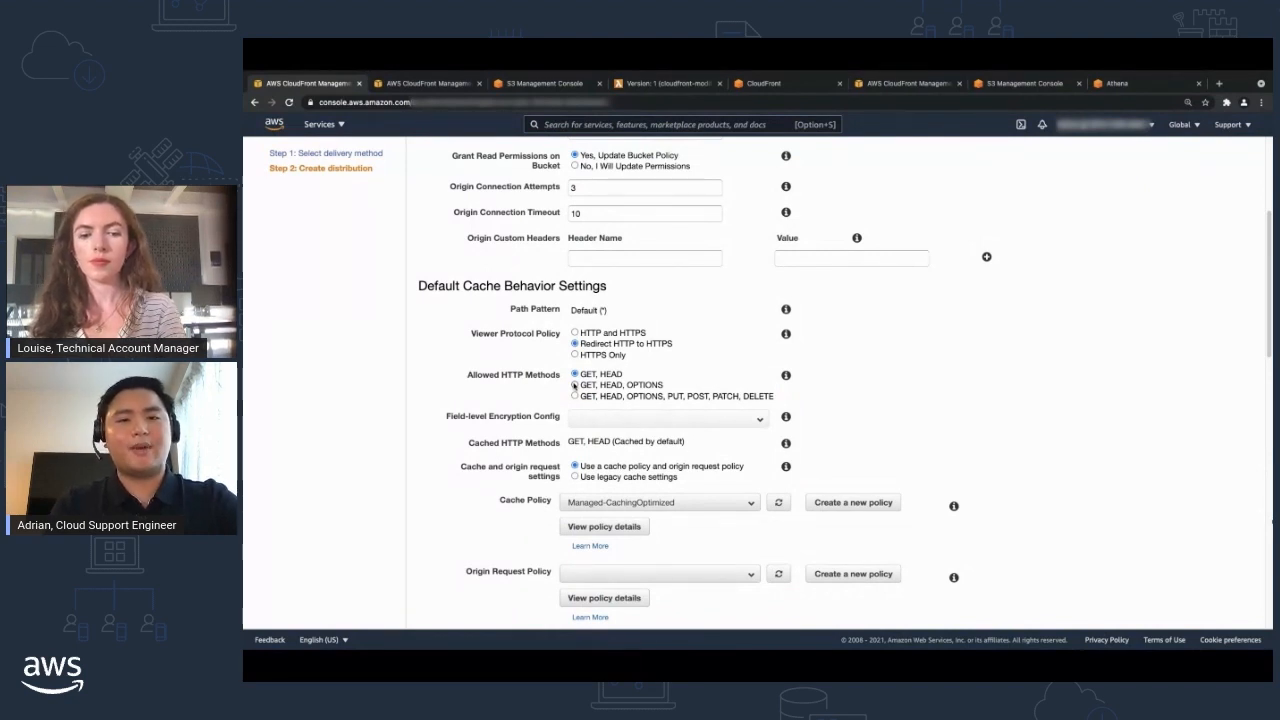
click(574, 386)
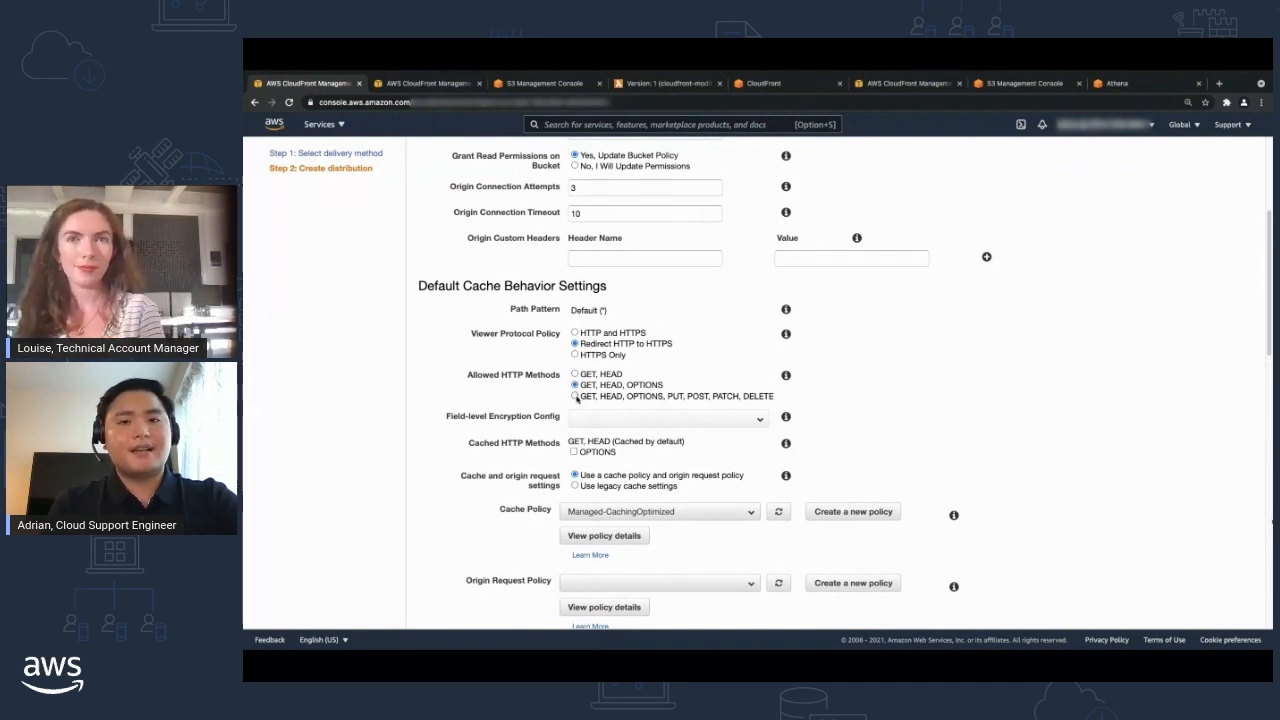
click(575, 396)
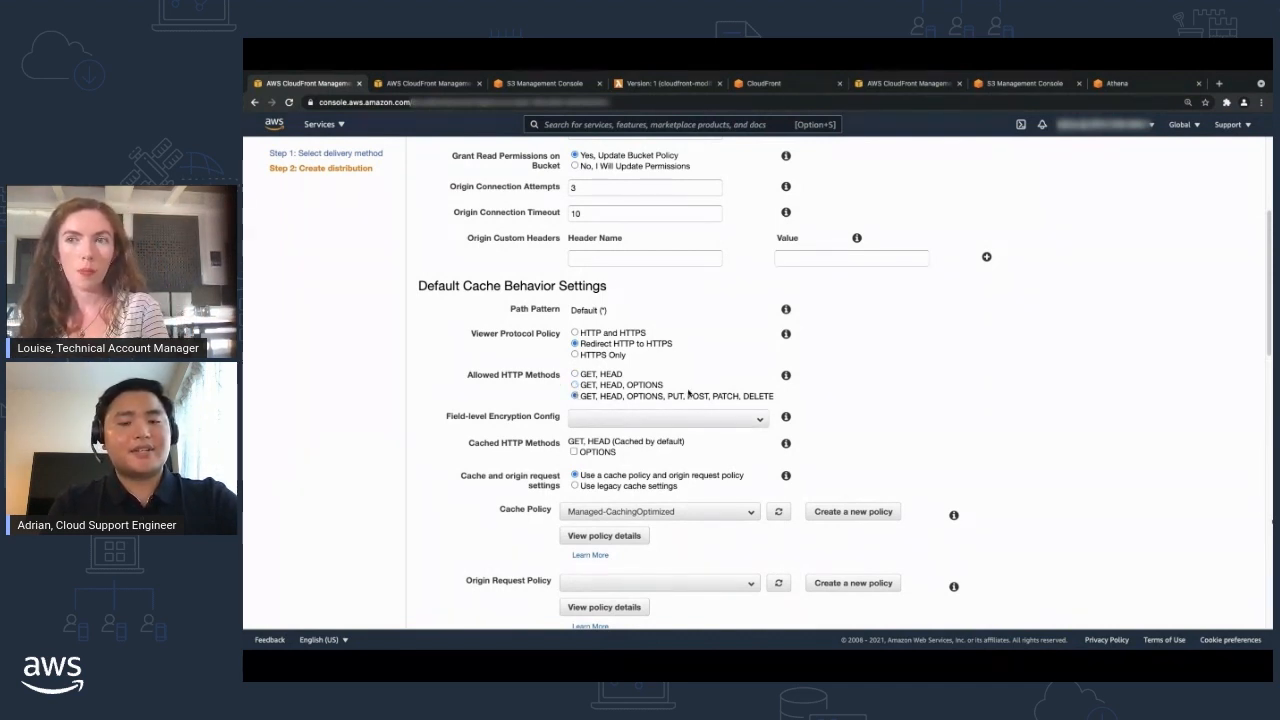
drag(779, 403, 667, 398)
click(758, 399)
click(836, 400)
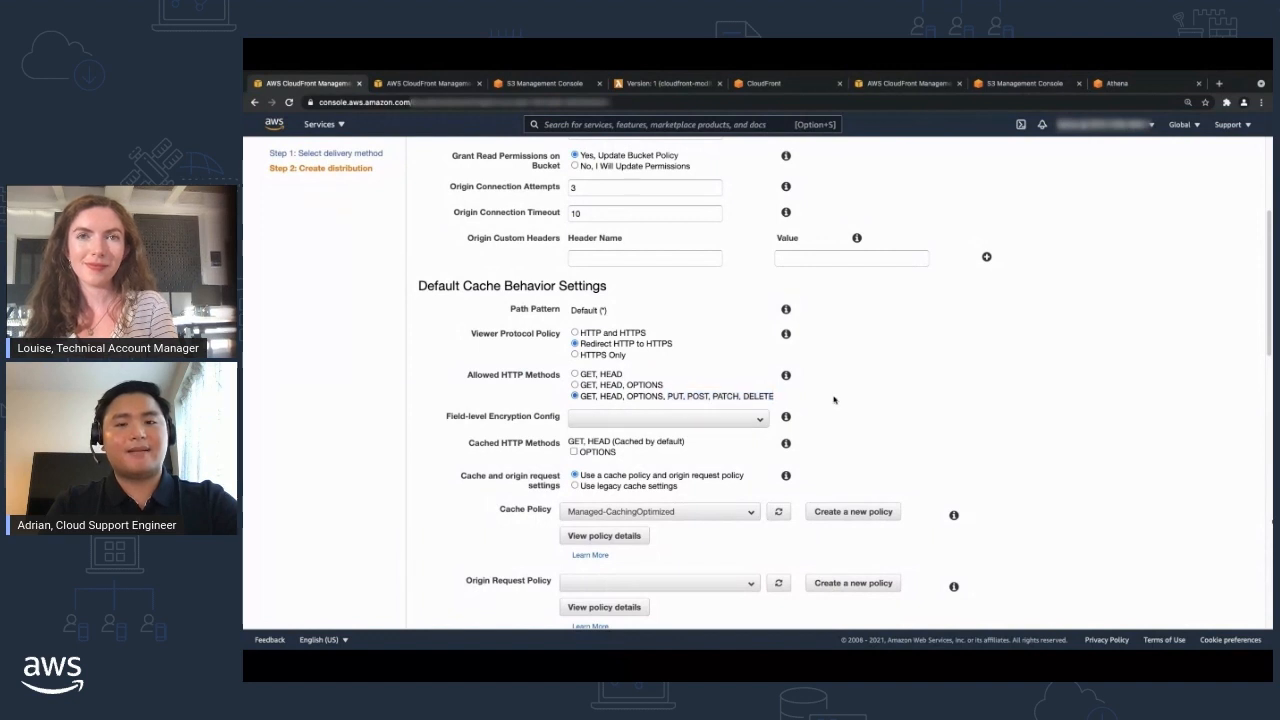
click(640, 386)
Switch the cache and origin request settings to the legacy cache settings.
scroll(645, 390, down, 1)
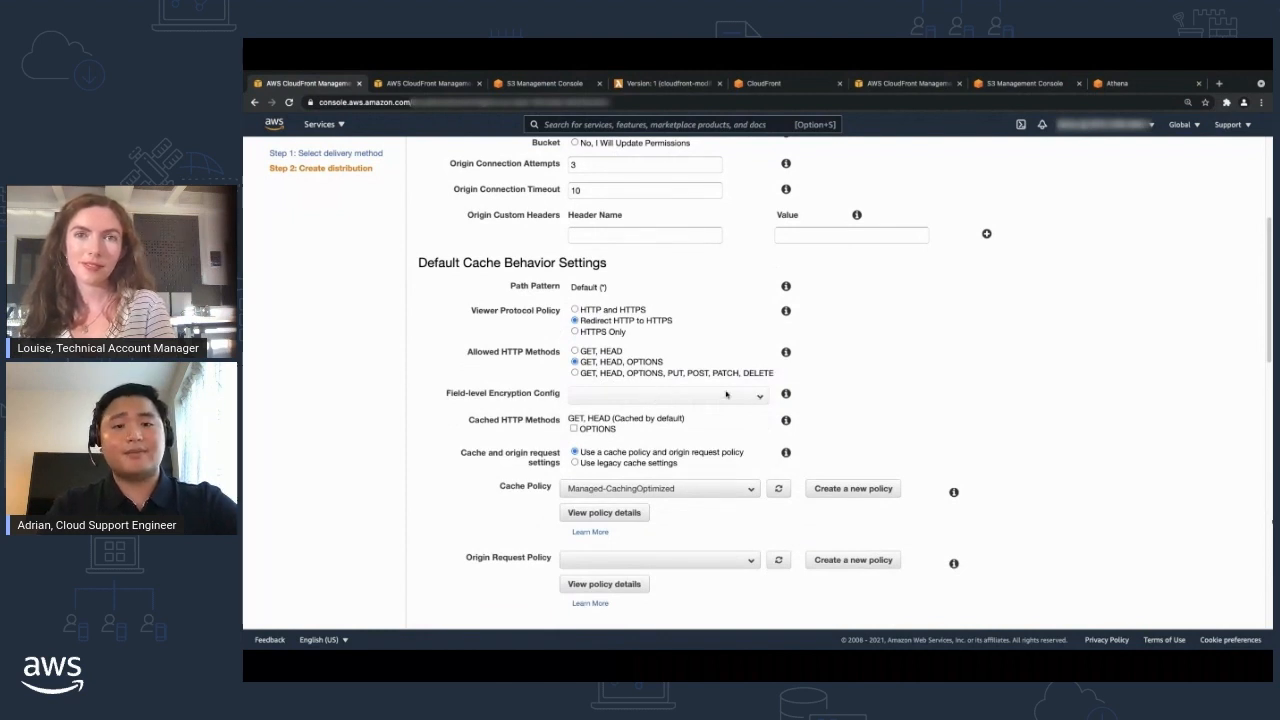
scroll(728, 395, down, 3)
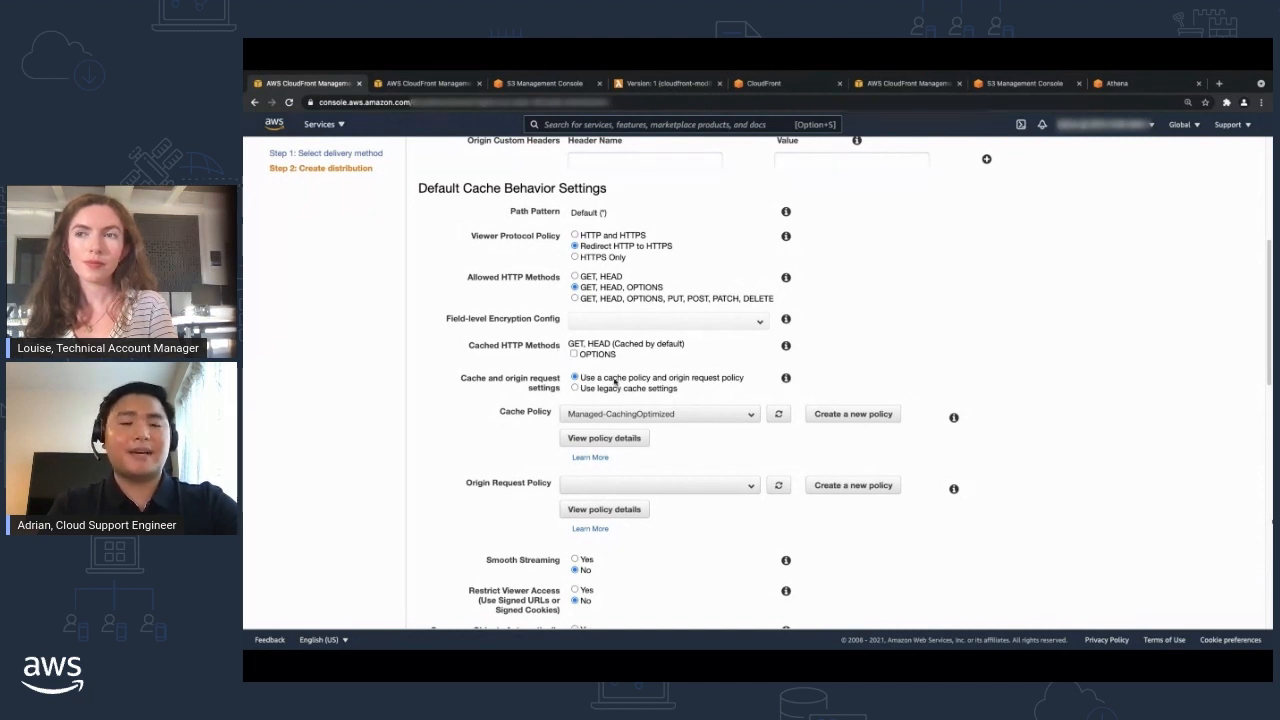
scroll(616, 378, down, 1)
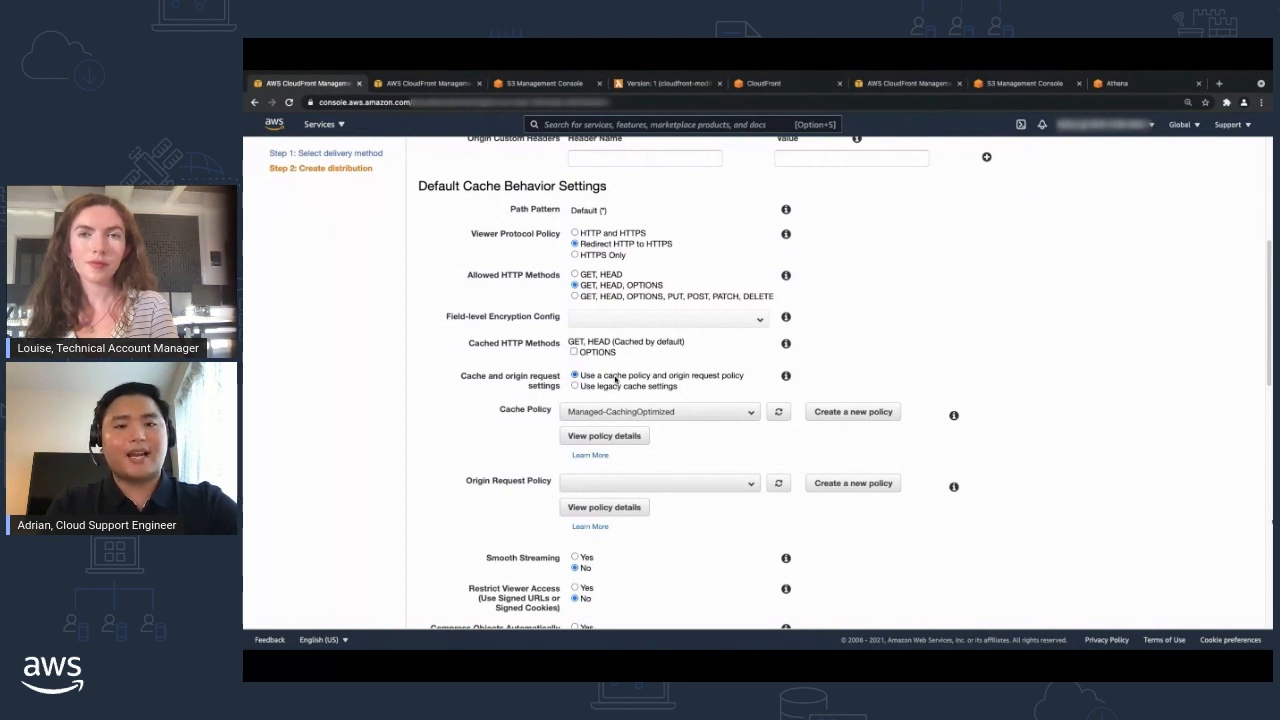
scroll(616, 378, down, 1)
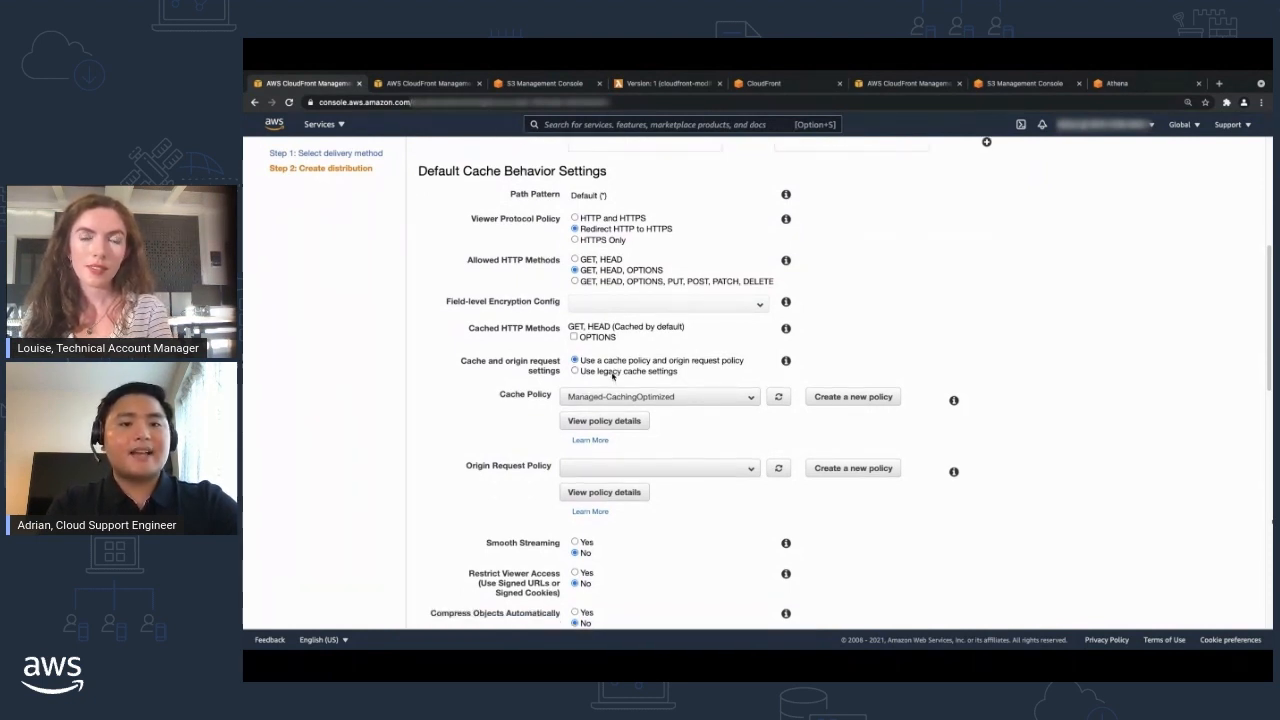
click(613, 372)
Examine the legacy options for request headers, minimum, maximum and default TTL, cookie forwarding and query string forwarding.
scroll(613, 375, down, 1)
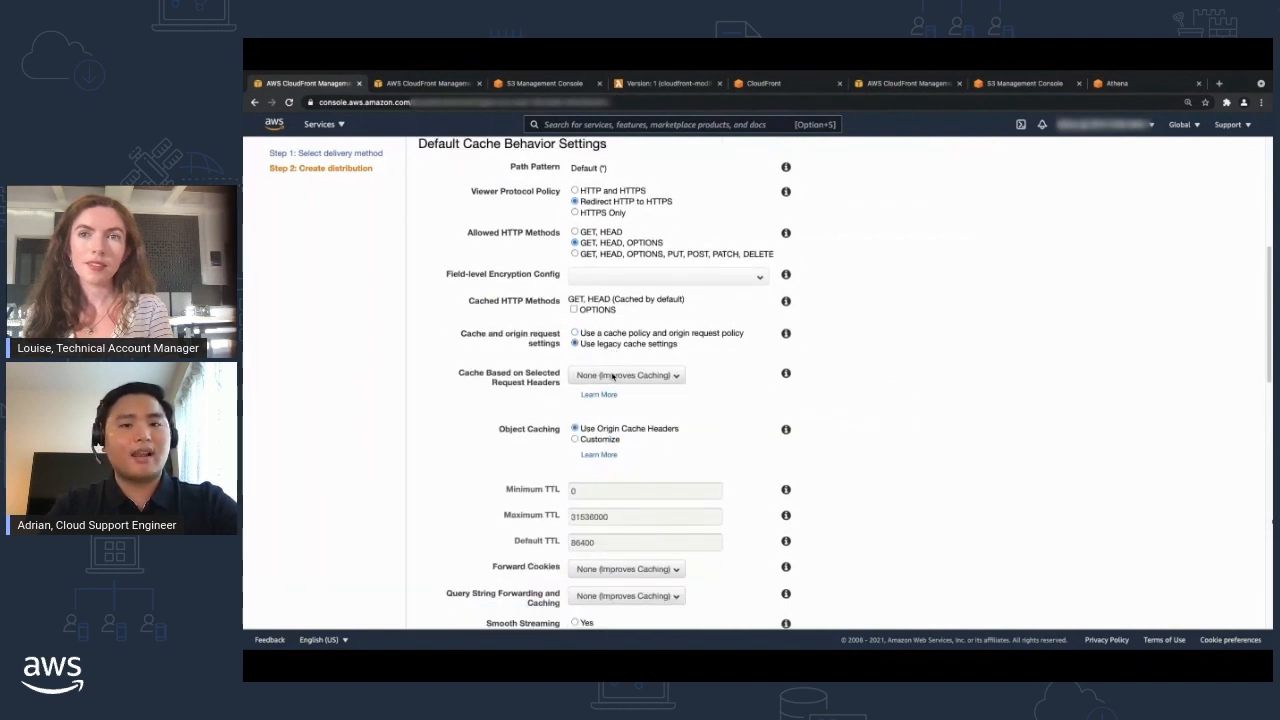
scroll(613, 375, down, 2)
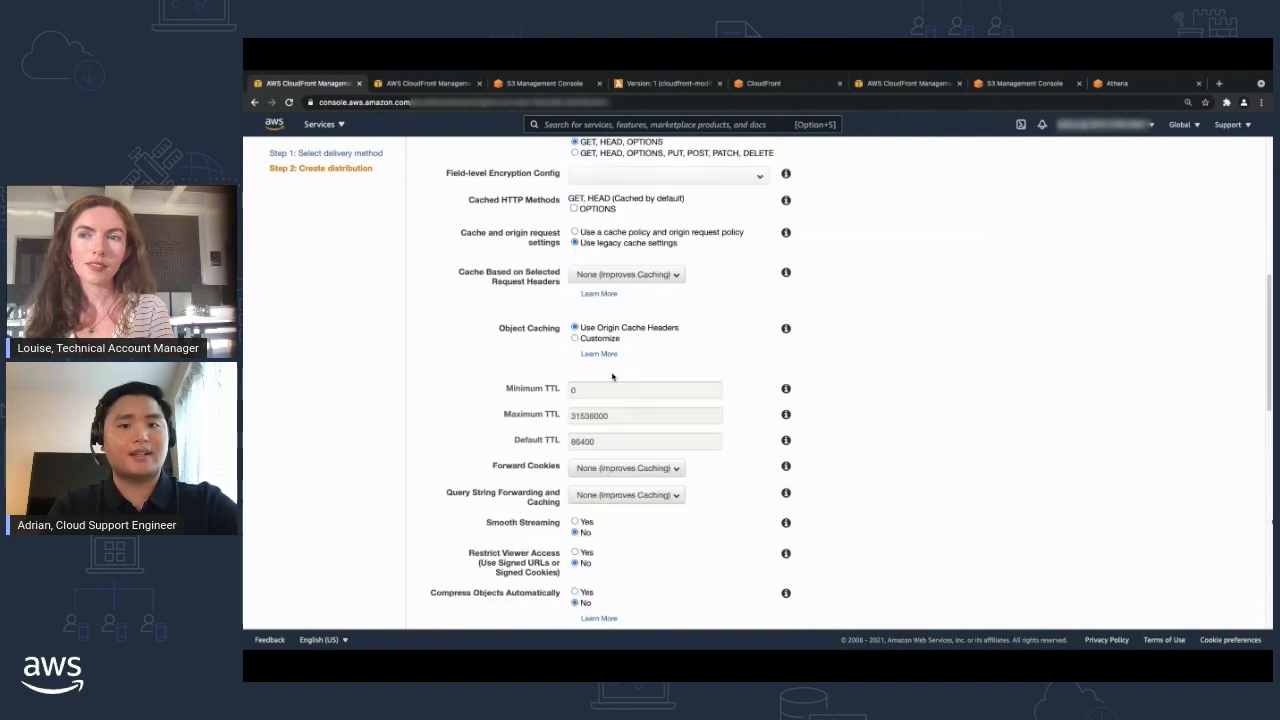
scroll(599, 450, up, 3)
scroll(599, 462, down, 3)
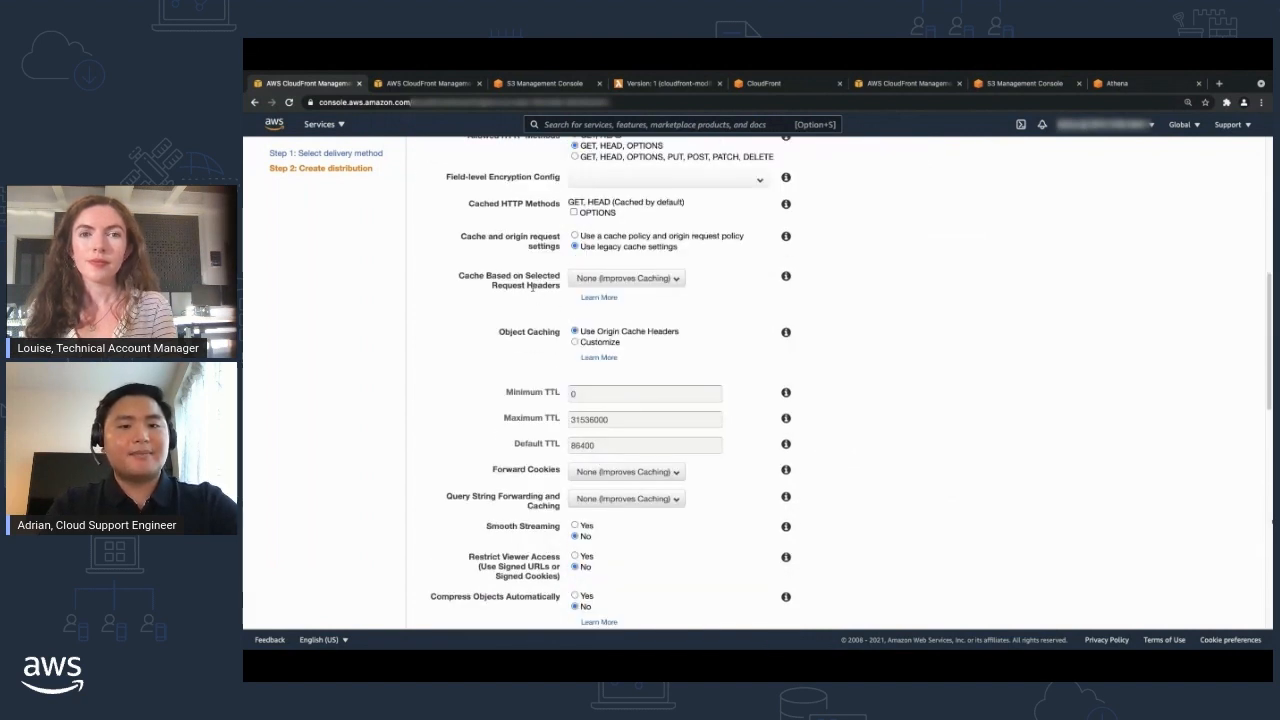
drag(562, 289, 460, 275)
click(487, 317)
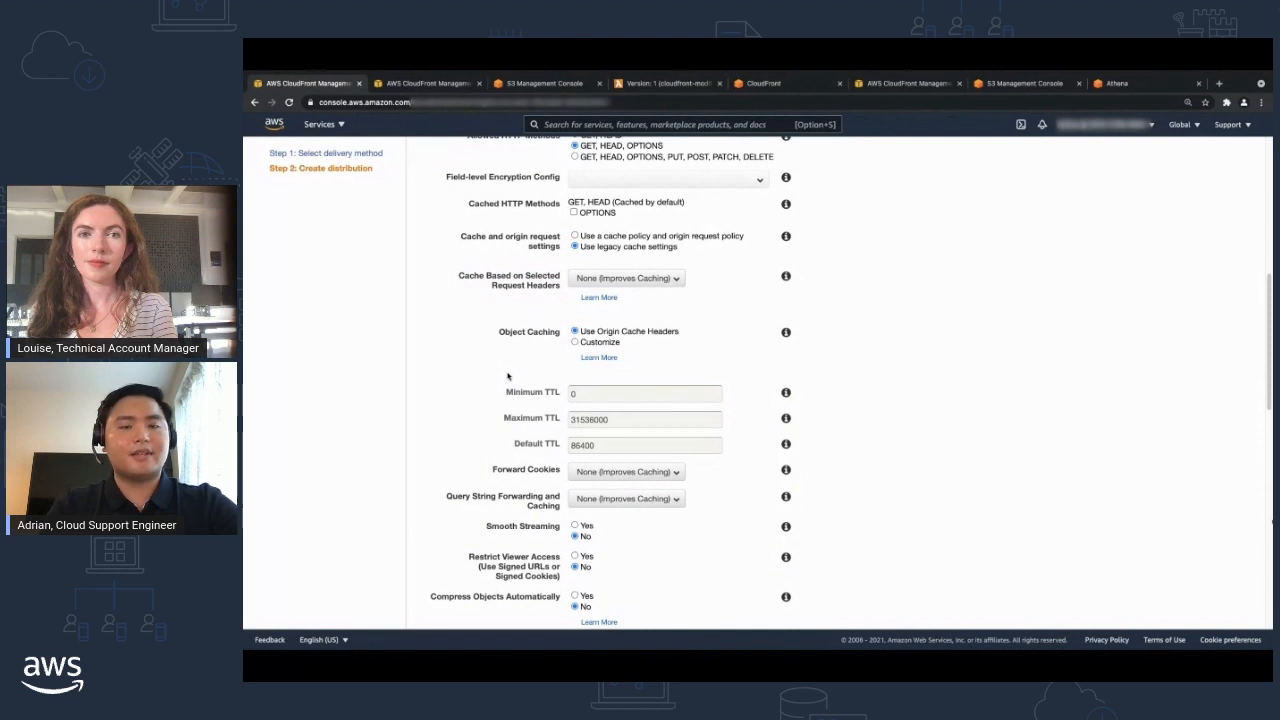
drag(506, 392, 563, 397)
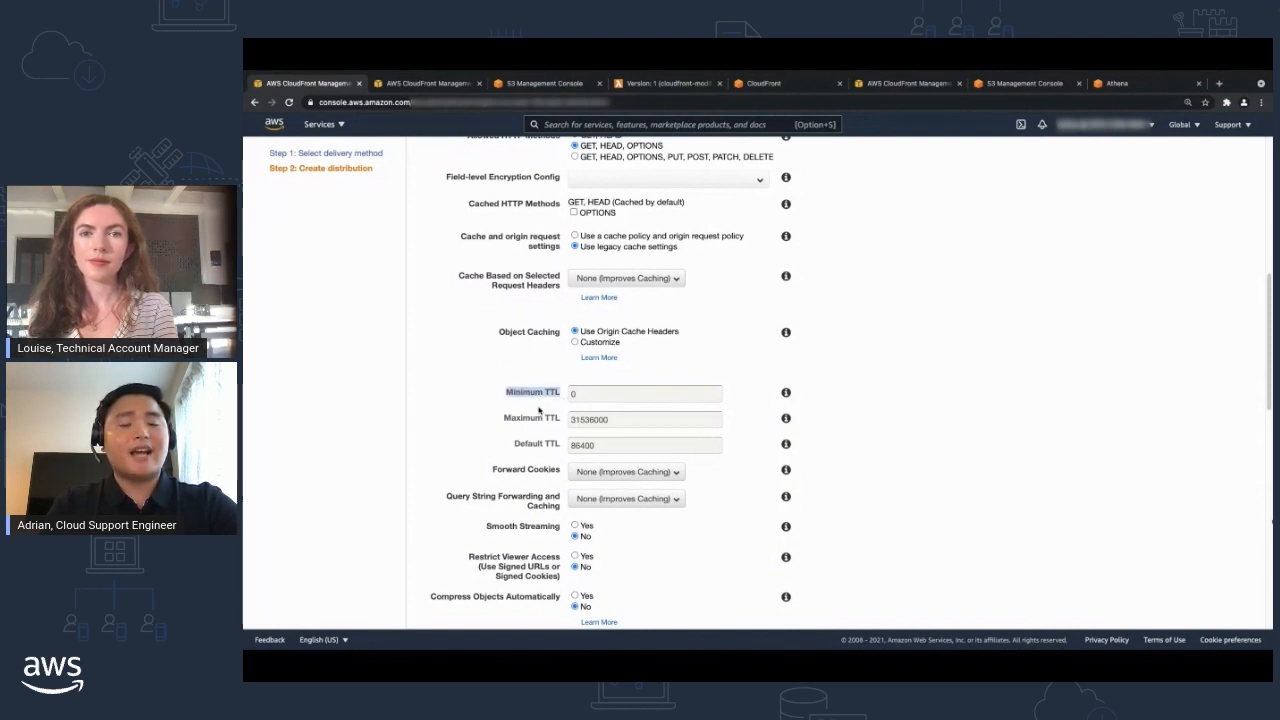
drag(504, 418, 562, 446)
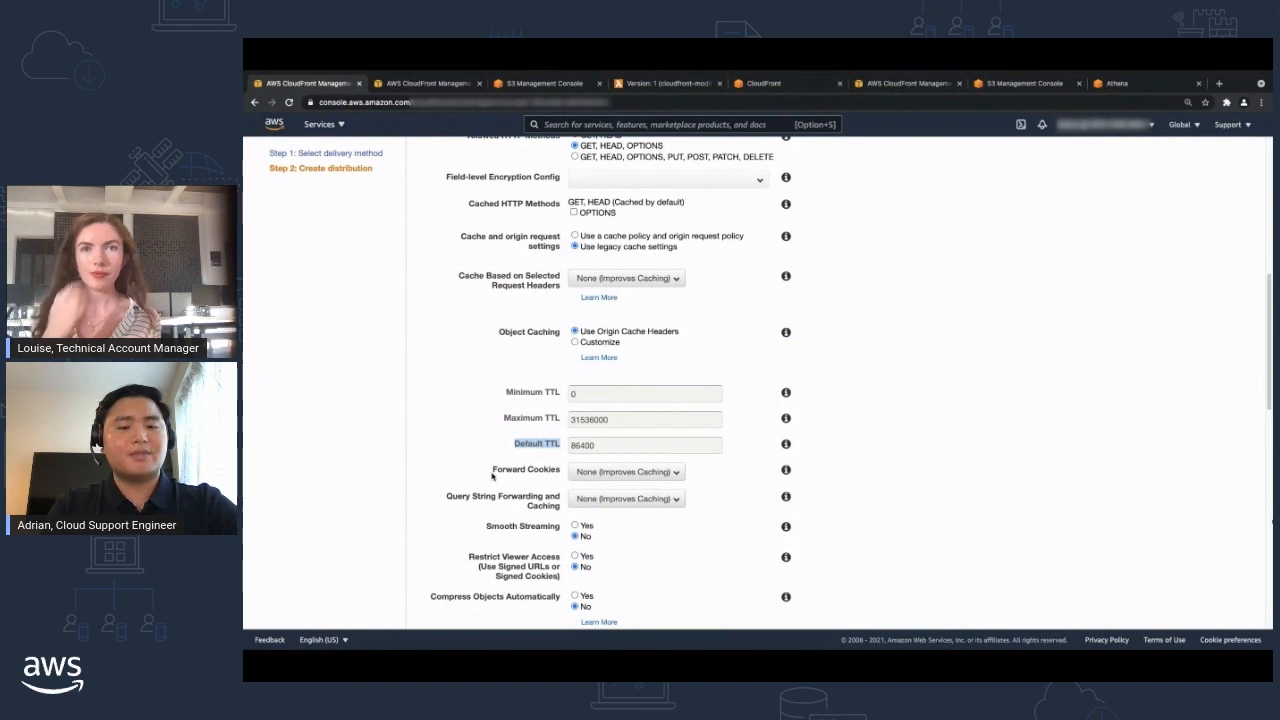
drag(492, 470, 560, 472)
drag(446, 496, 522, 500)
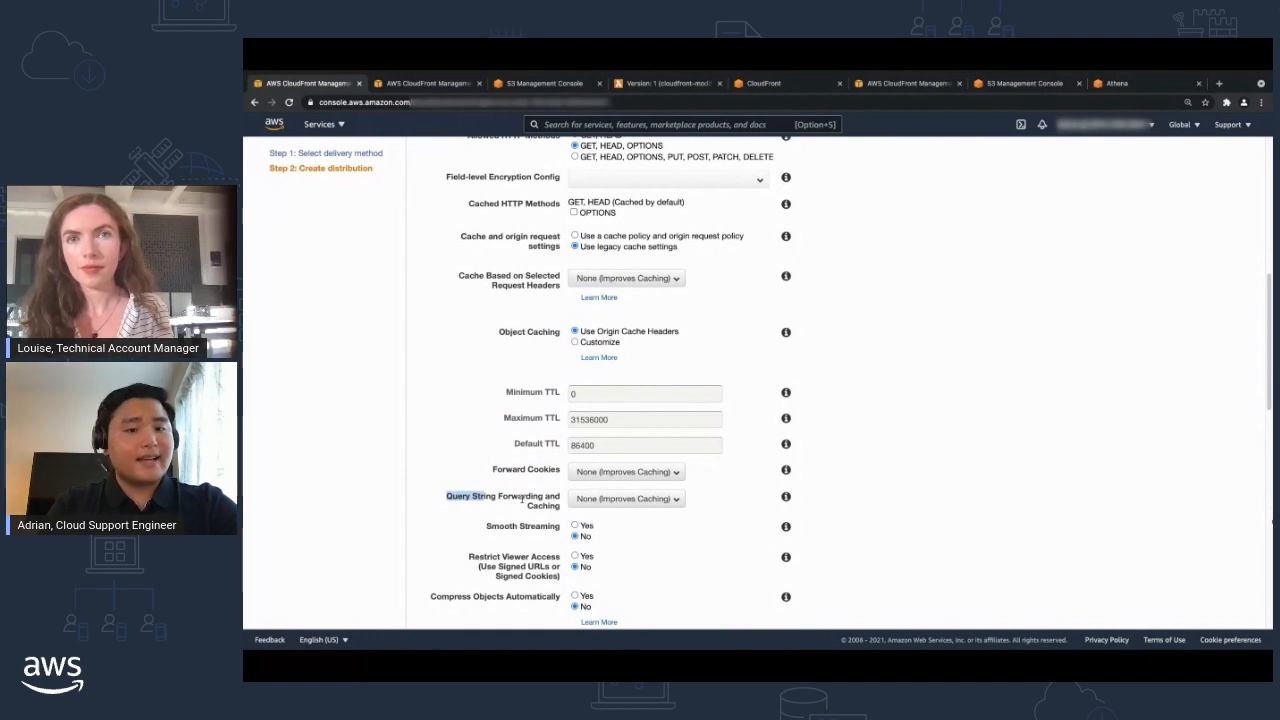
drag(522, 499, 562, 507)
click(562, 507)
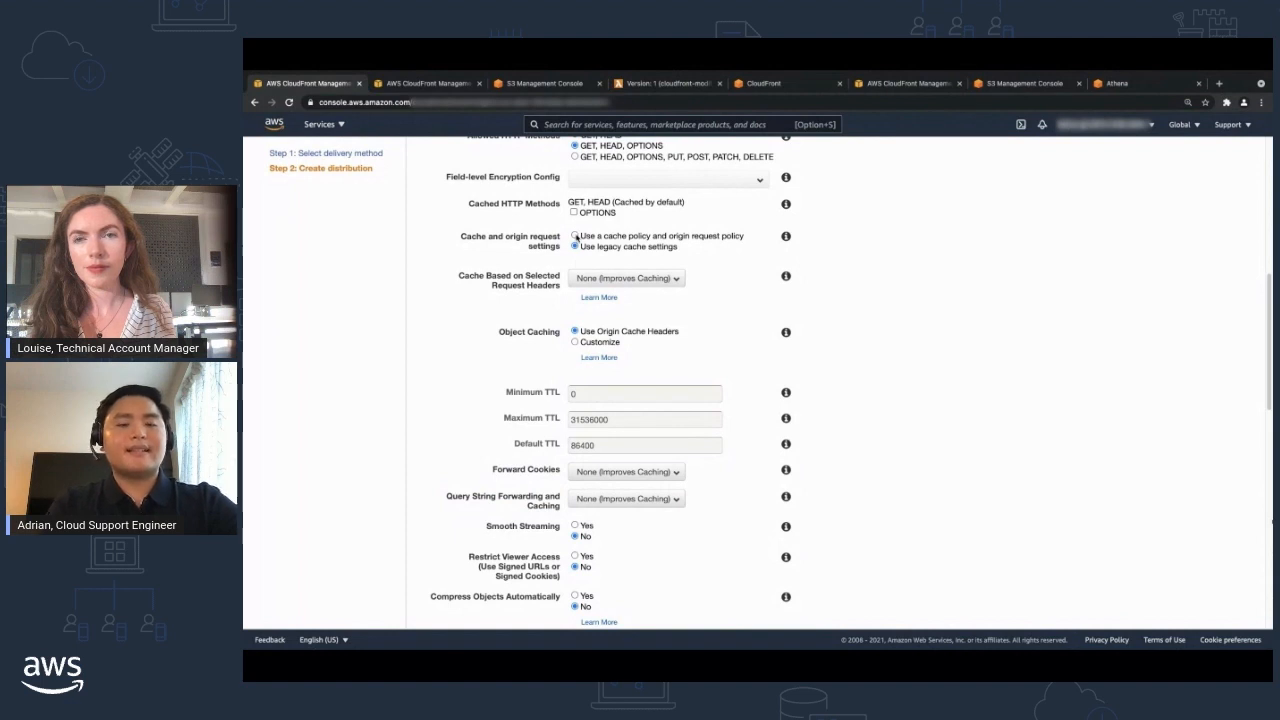
Switch the cache and origin request settings to use a cache policy and origin request policy, and review the selectable policies.
click(575, 236)
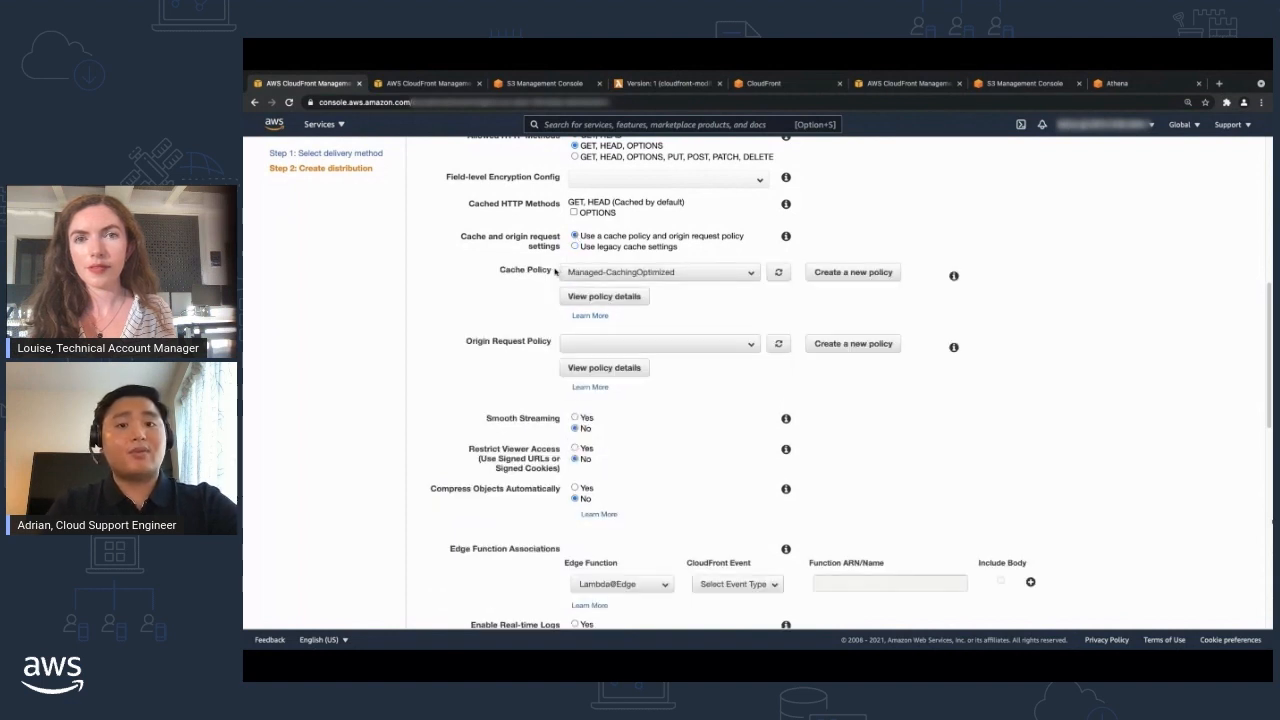
click(533, 343)
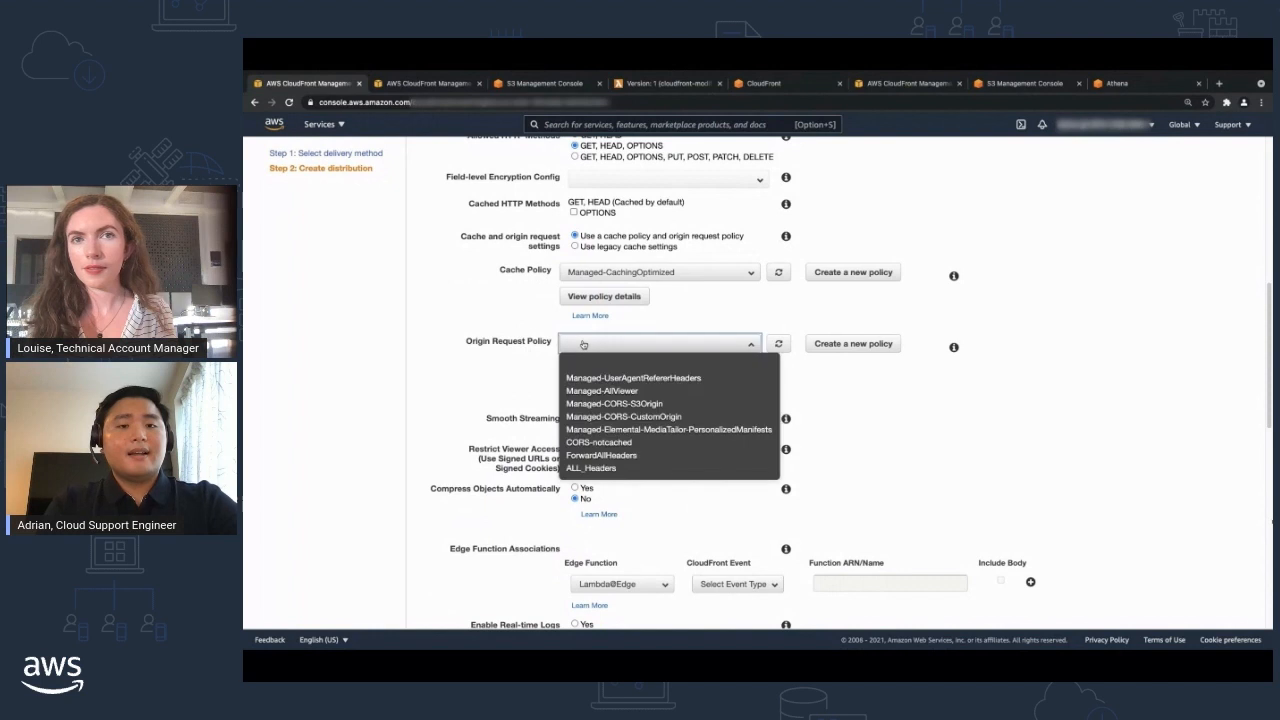
click(533, 338)
click(633, 273)
click(488, 317)
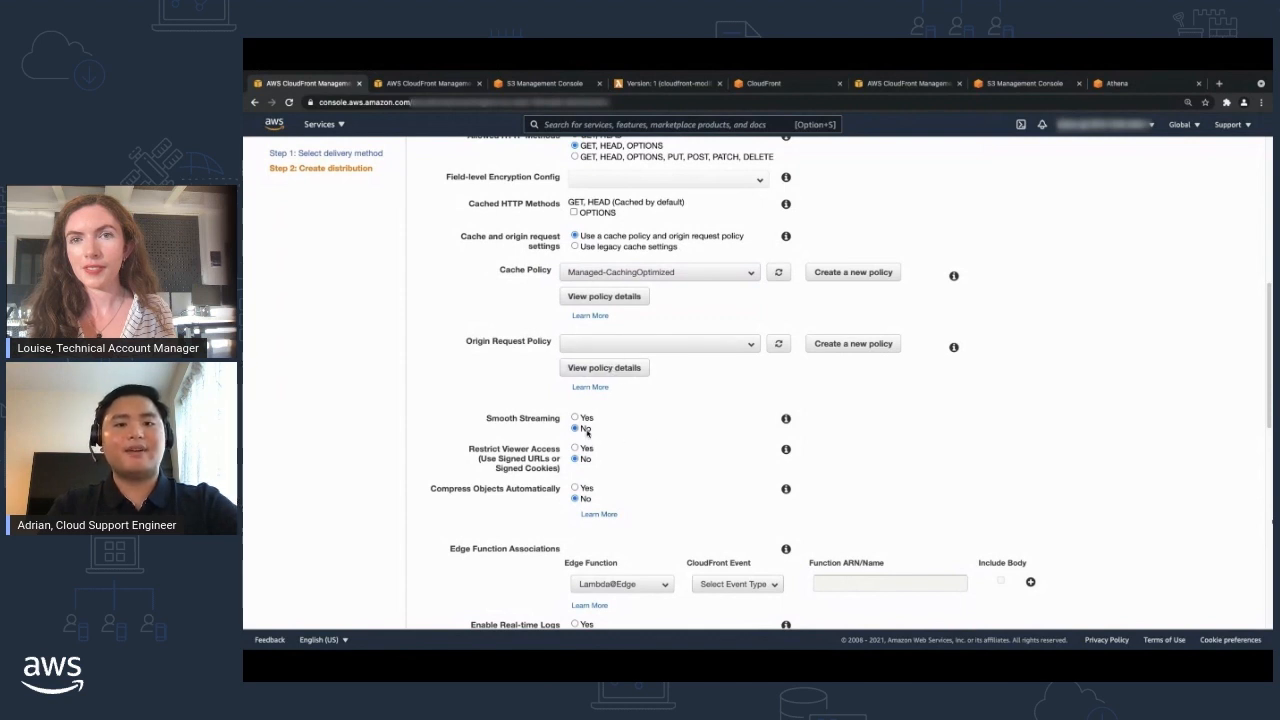
Try restricting viewer access with a trusted signer and with trusted key groups, and return Restrict Viewer Access to No.
scroll(587, 430, down, 1)
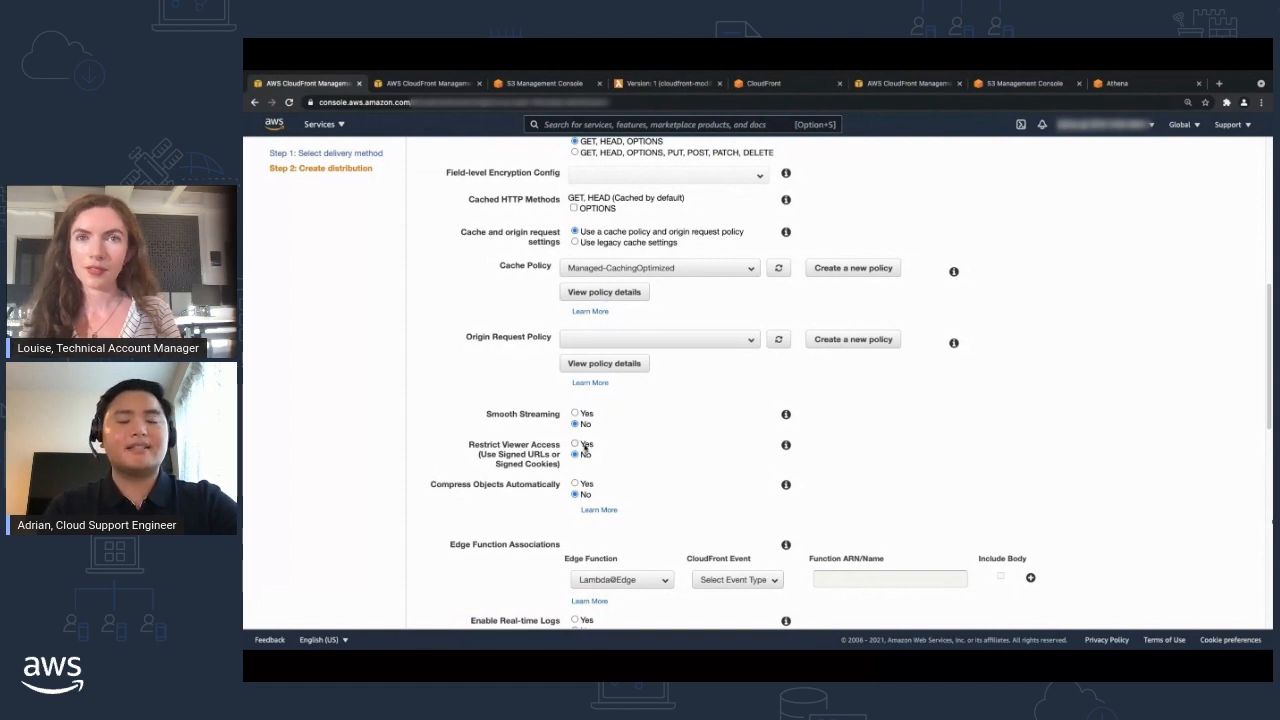
click(580, 443)
scroll(646, 408, down, 2)
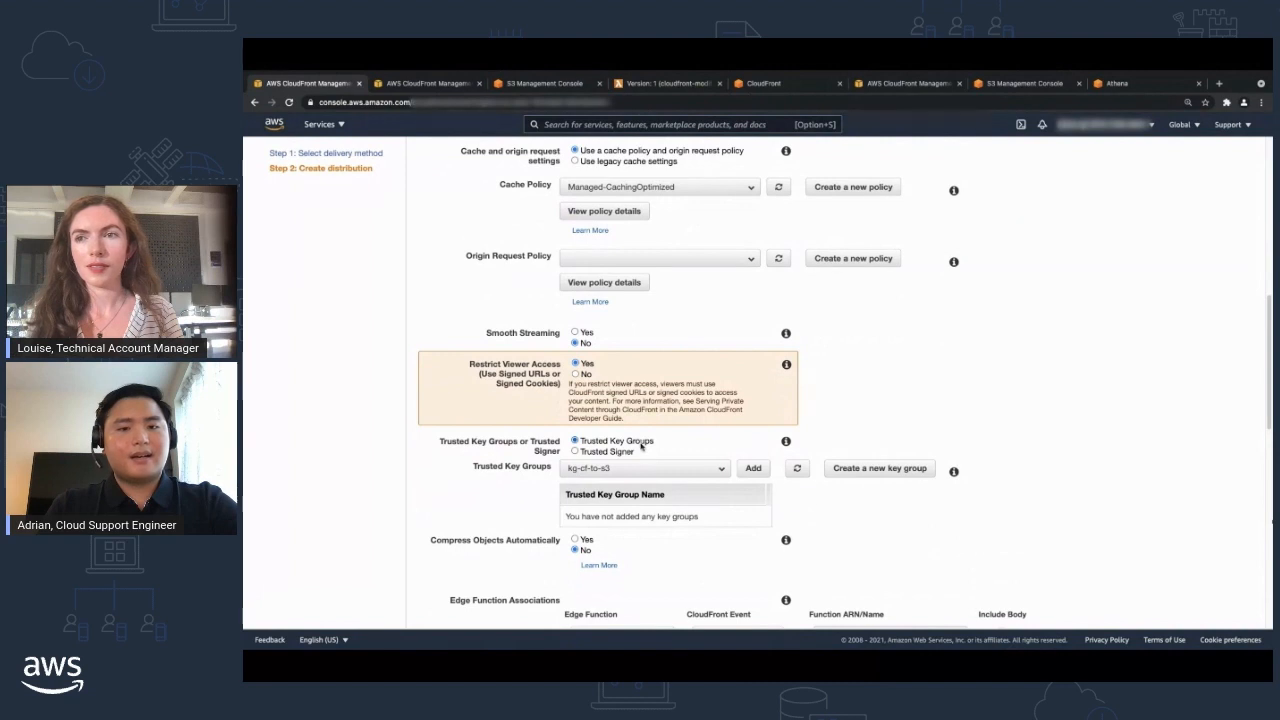
click(623, 452)
scroll(628, 456, down, 1)
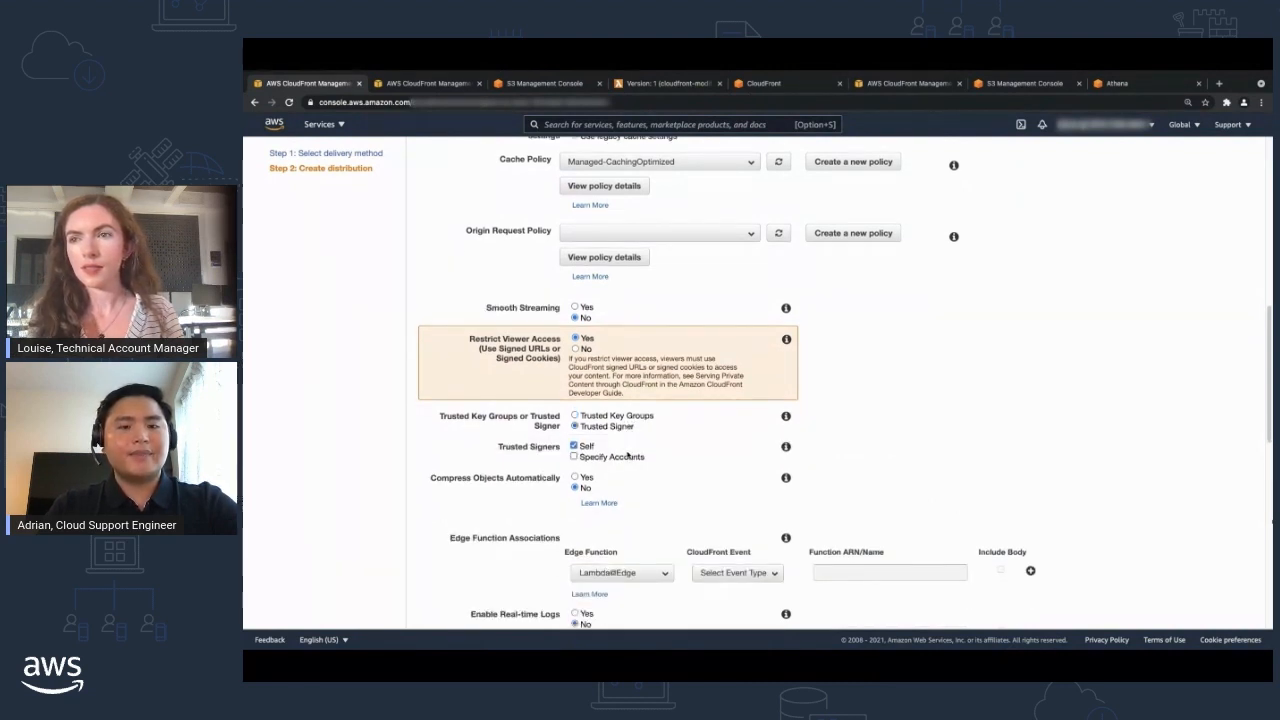
click(603, 415)
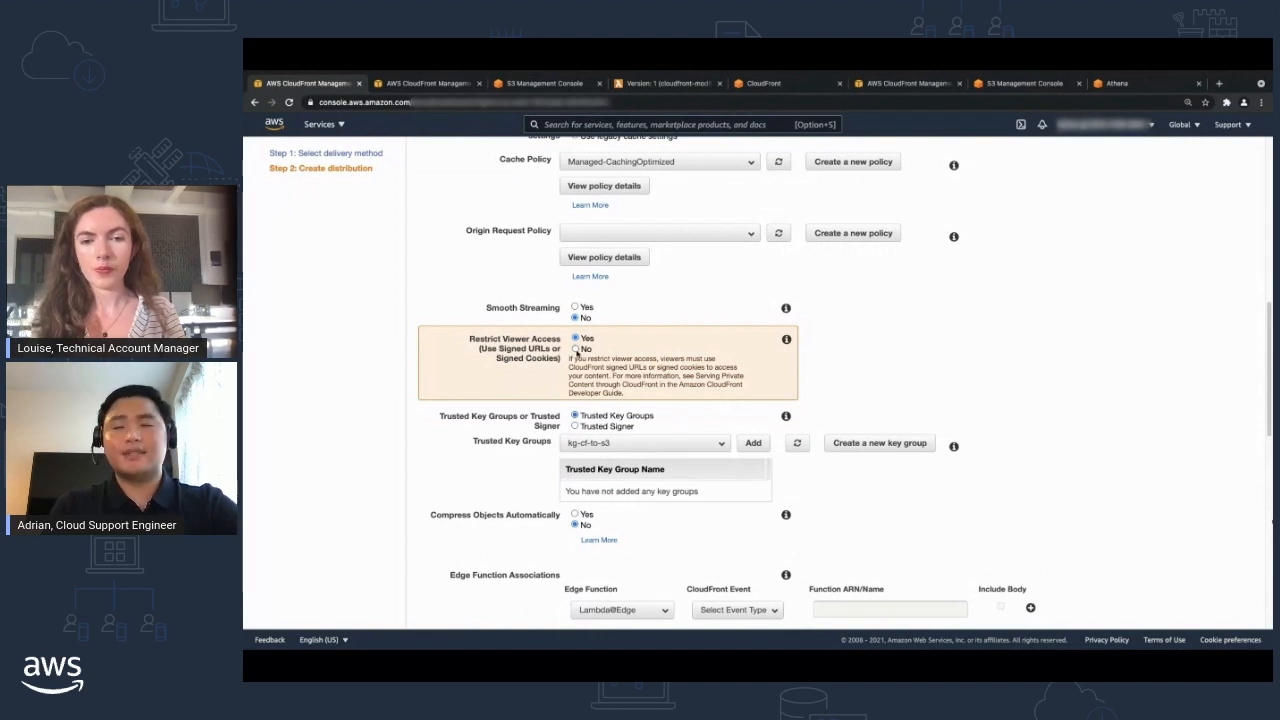
click(577, 349)
Enable automatic object compression and set the Lambda@Edge function association's CloudFront event to Origin Response.
scroll(600, 355, down, 1)
click(576, 362)
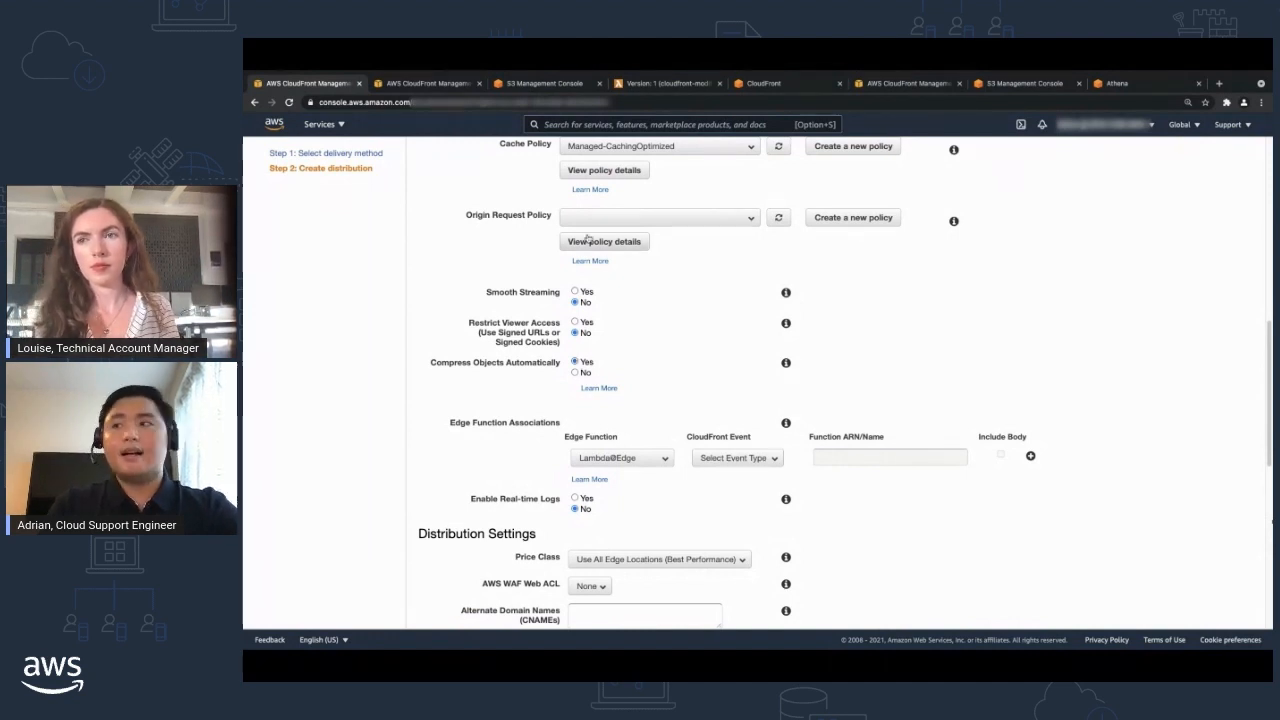
scroll(590, 350, down, 3)
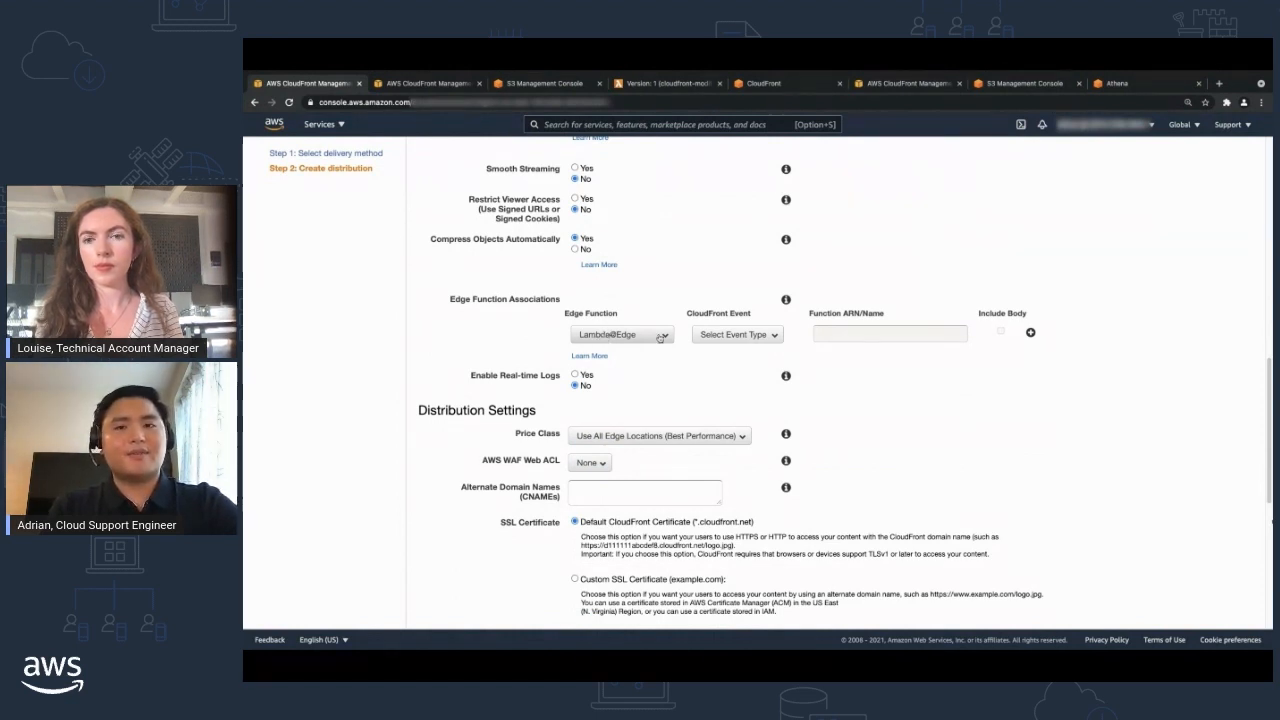
click(714, 338)
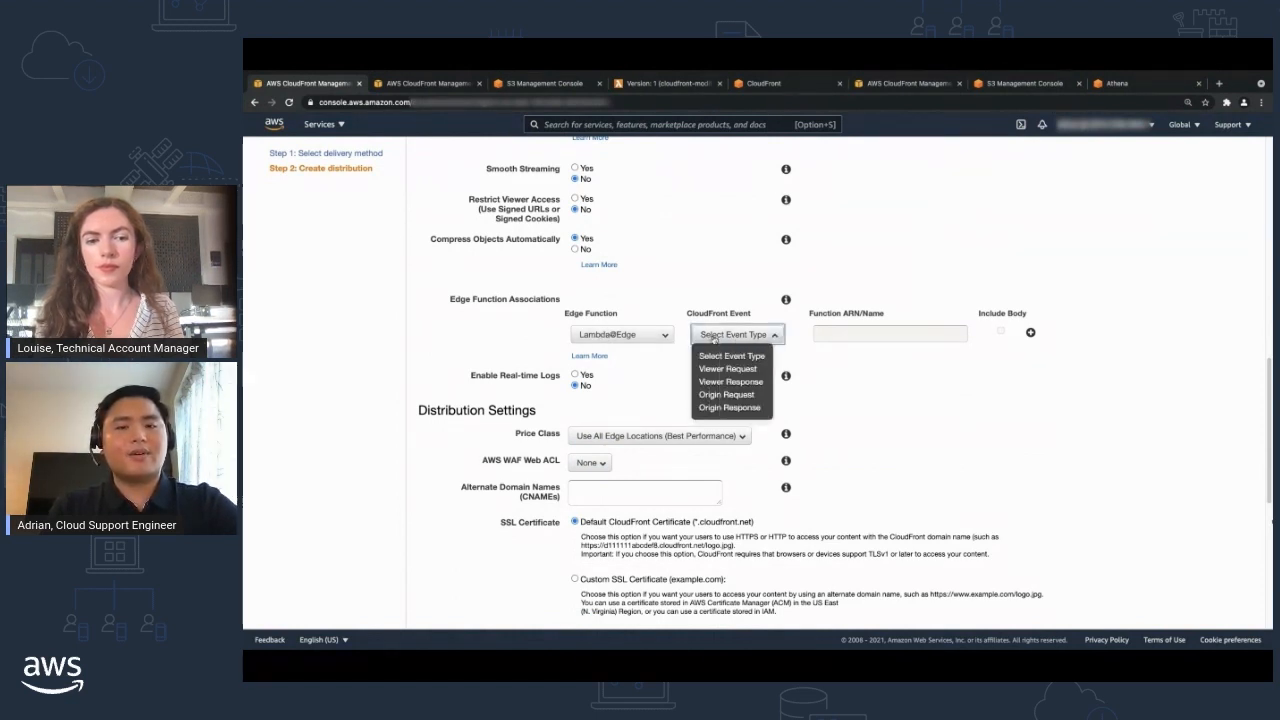
click(725, 406)
Examine the security header lines in index.js of the cloudfront-modify-response-header Lambda function, from strict-transport-security to referrer-policy.
click(667, 83)
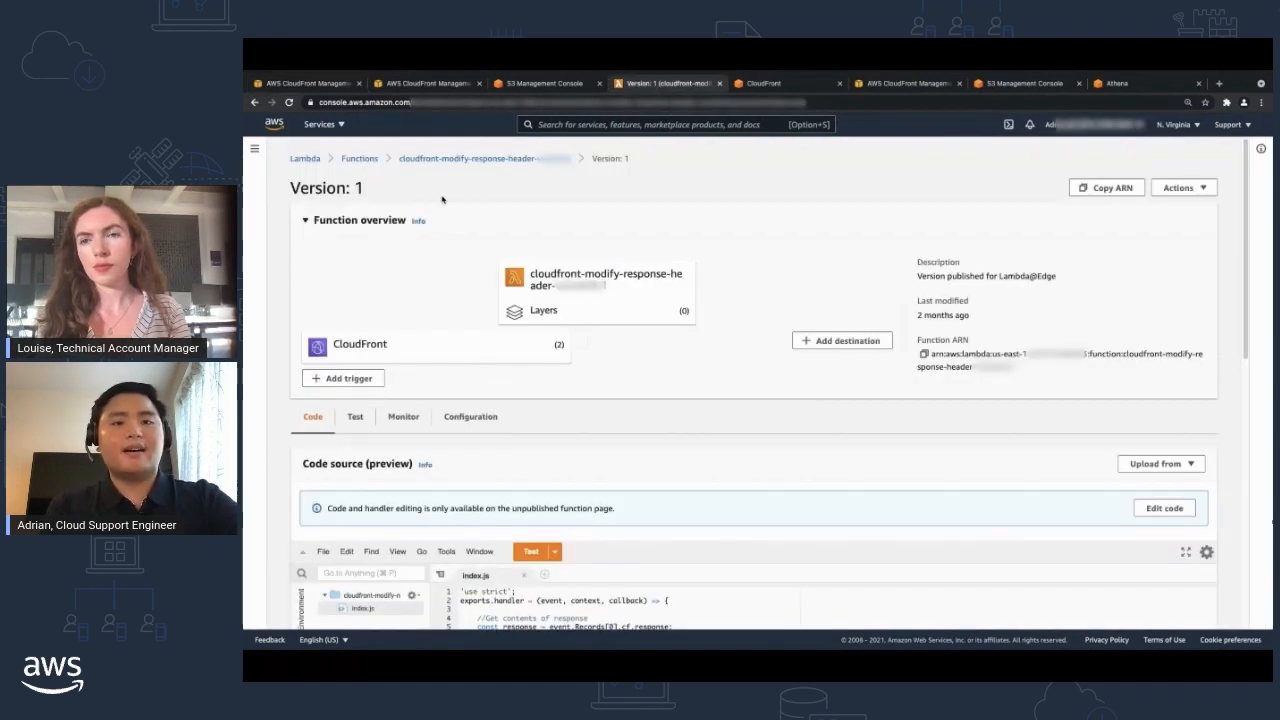
scroll(462, 474, down, 2)
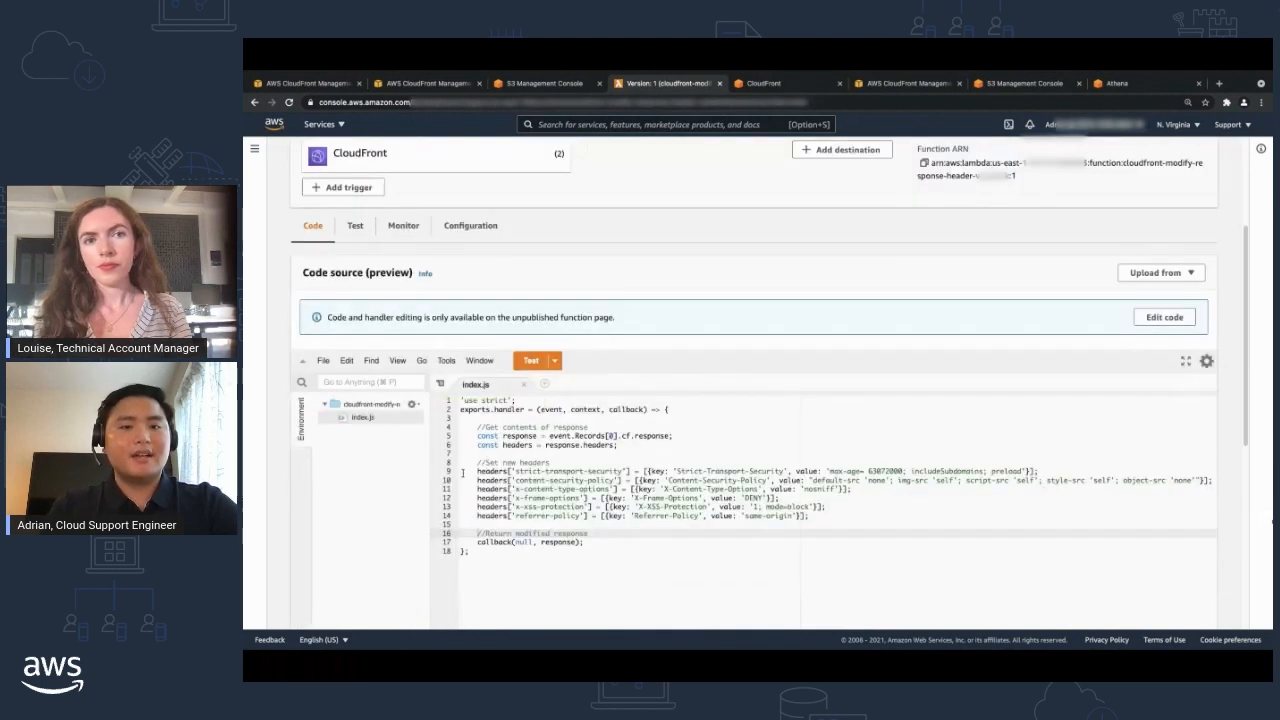
click(471, 471)
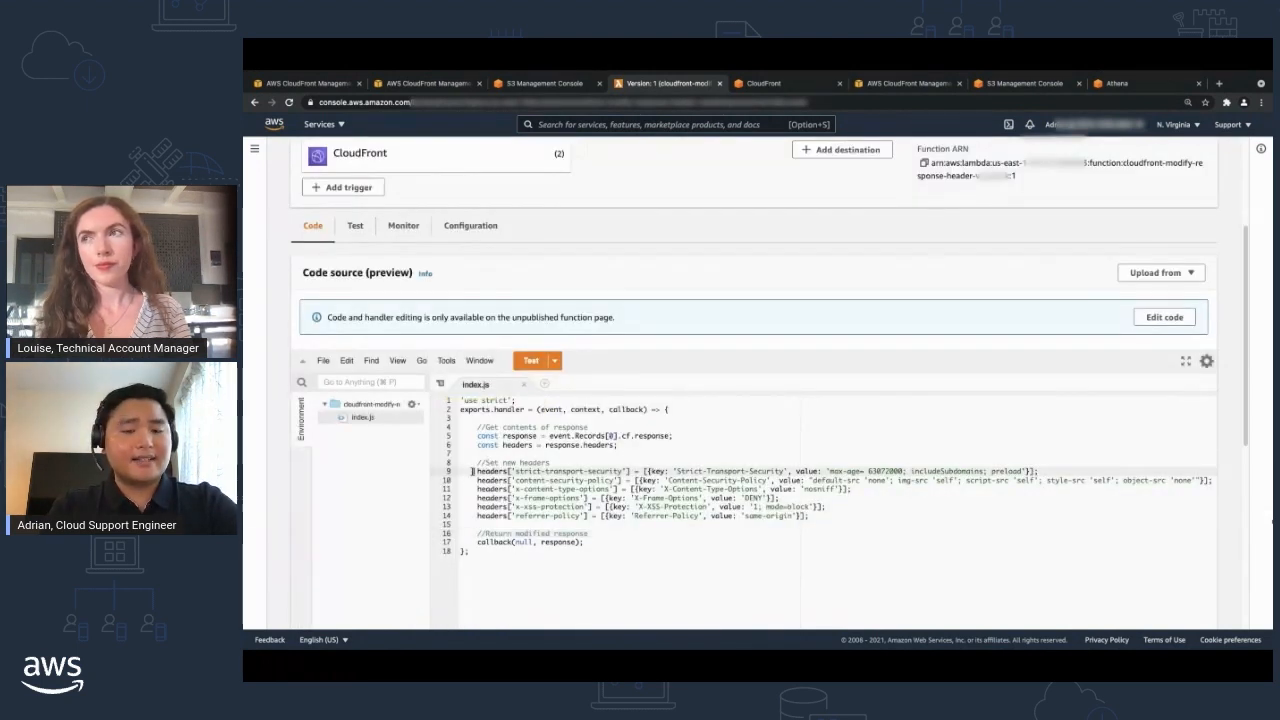
click(471, 480)
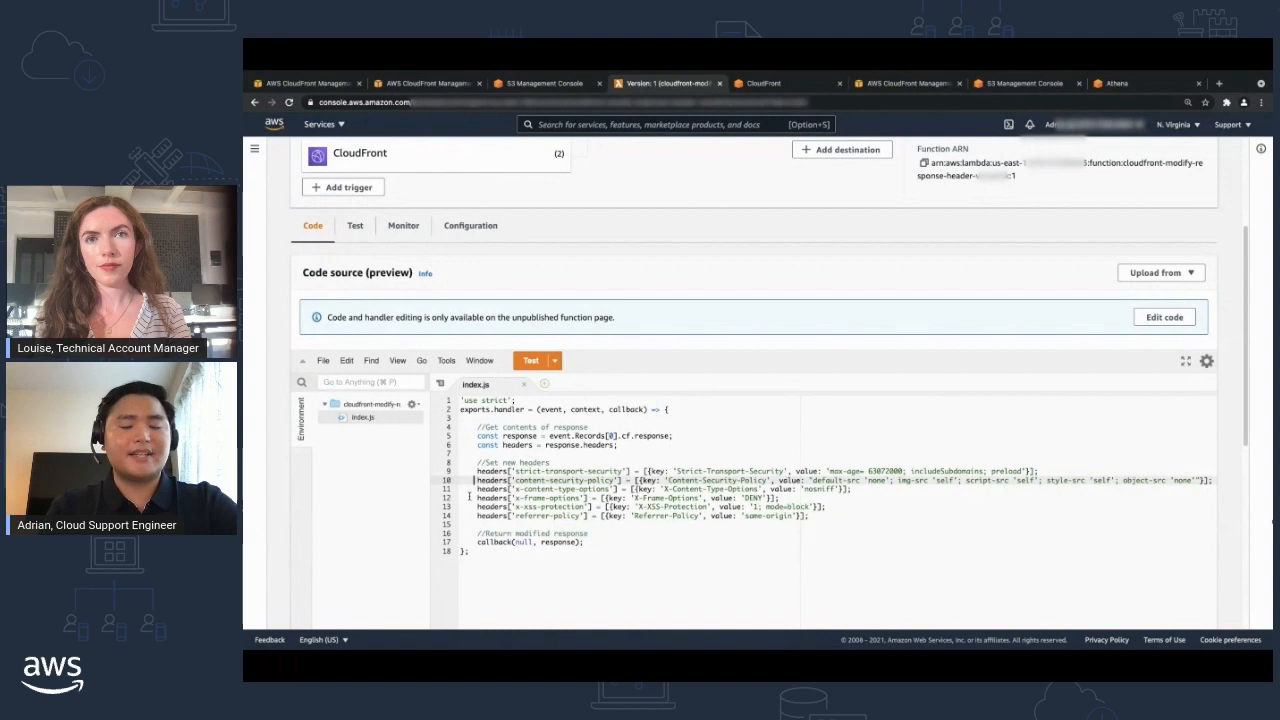
click(470, 489)
click(470, 498)
click(470, 507)
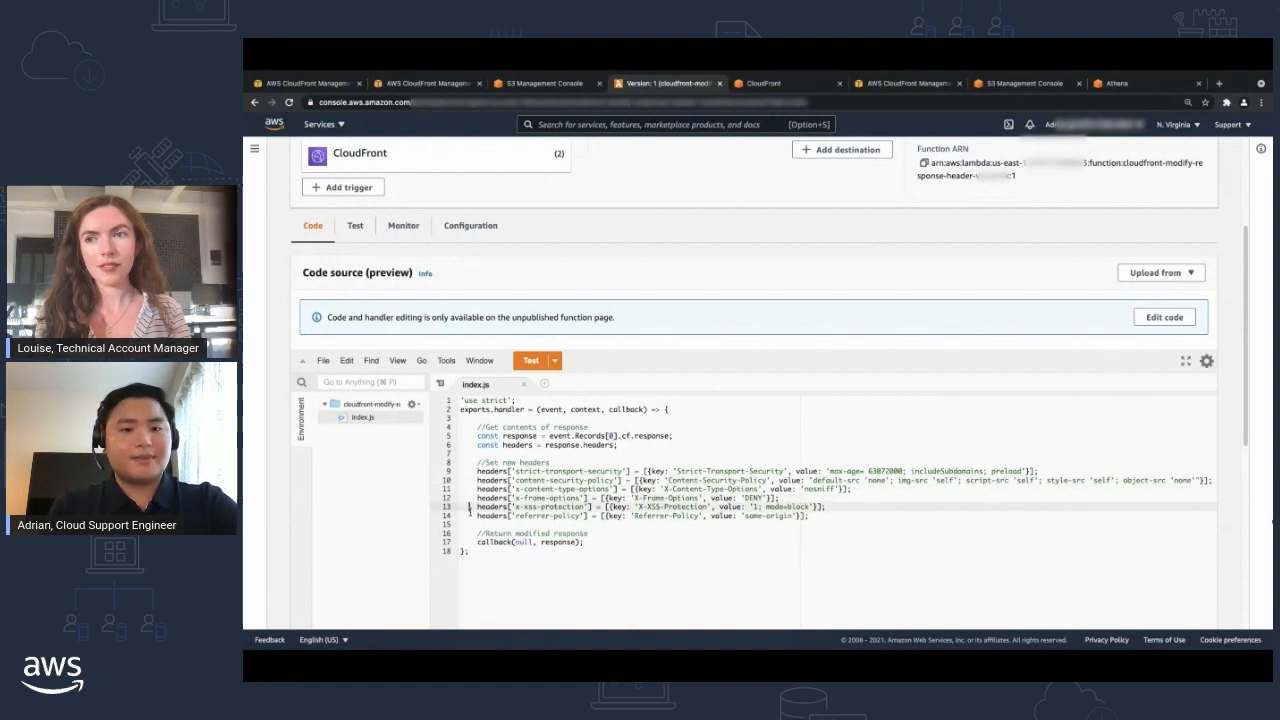
click(469, 515)
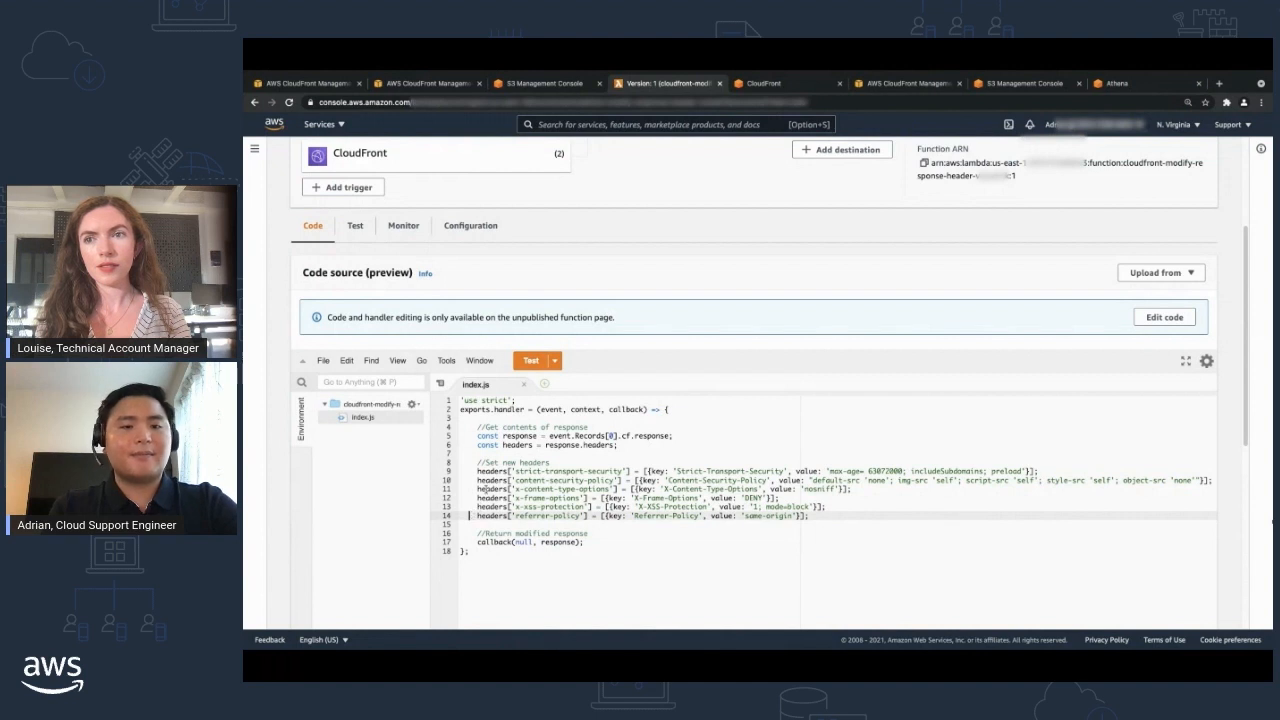
Copy the ARN of the Lambda function's version 1 and enter it in the distribution's Origin Response edge function association.
scroll(951, 343, up, 3)
drag(1016, 367, 928, 354)
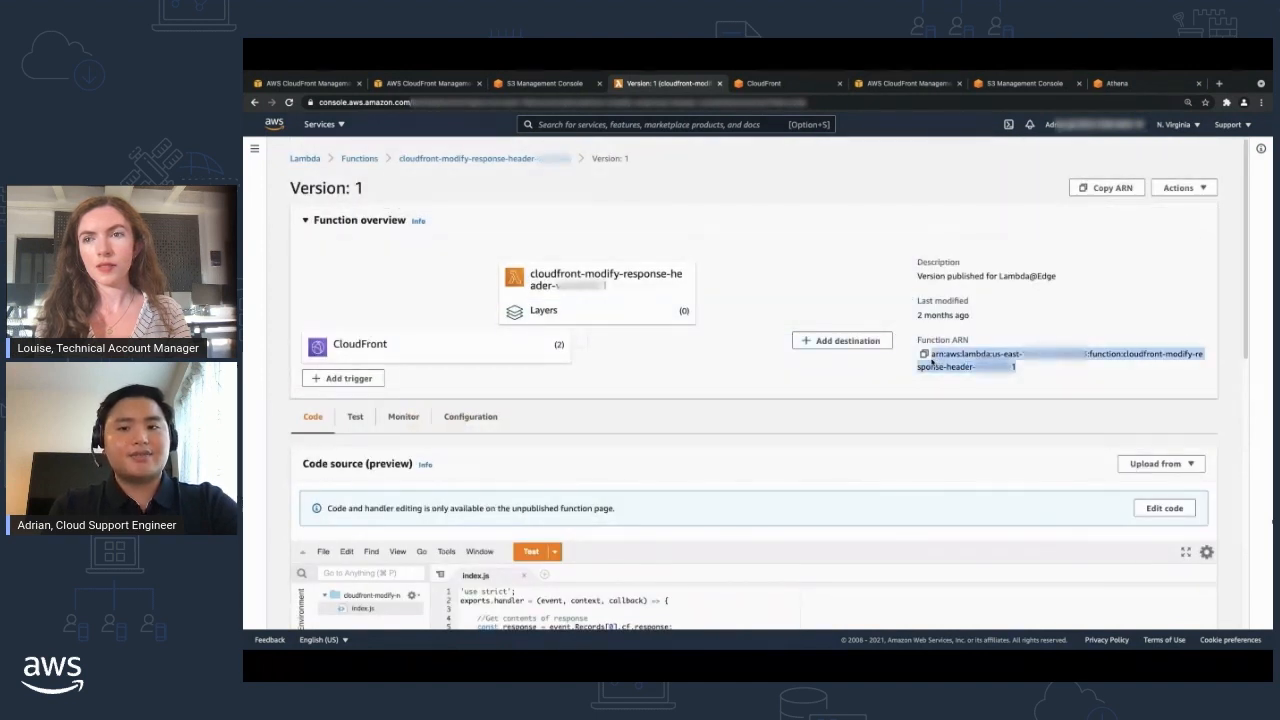
click(305, 83)
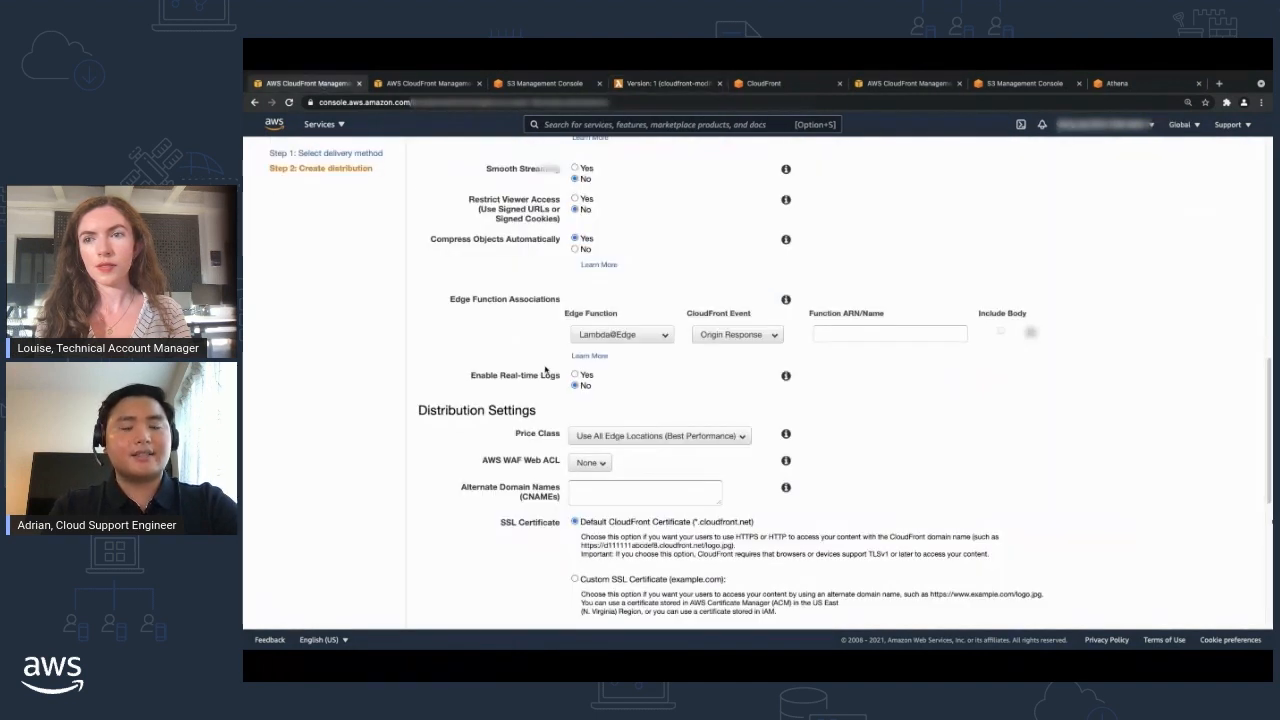
click(862, 334)
key(super+v)
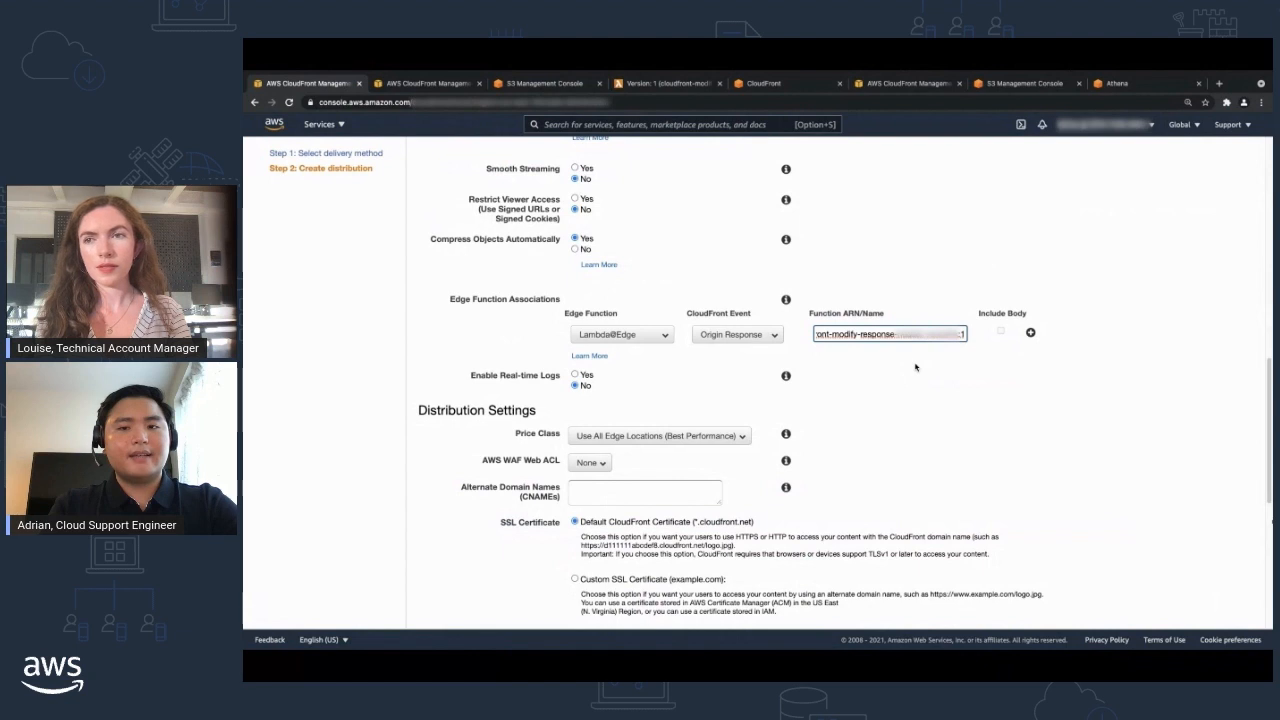
Try enabling real-time logs and check the available log configurations, and return Enable Real-time Logs to No.
click(575, 375)
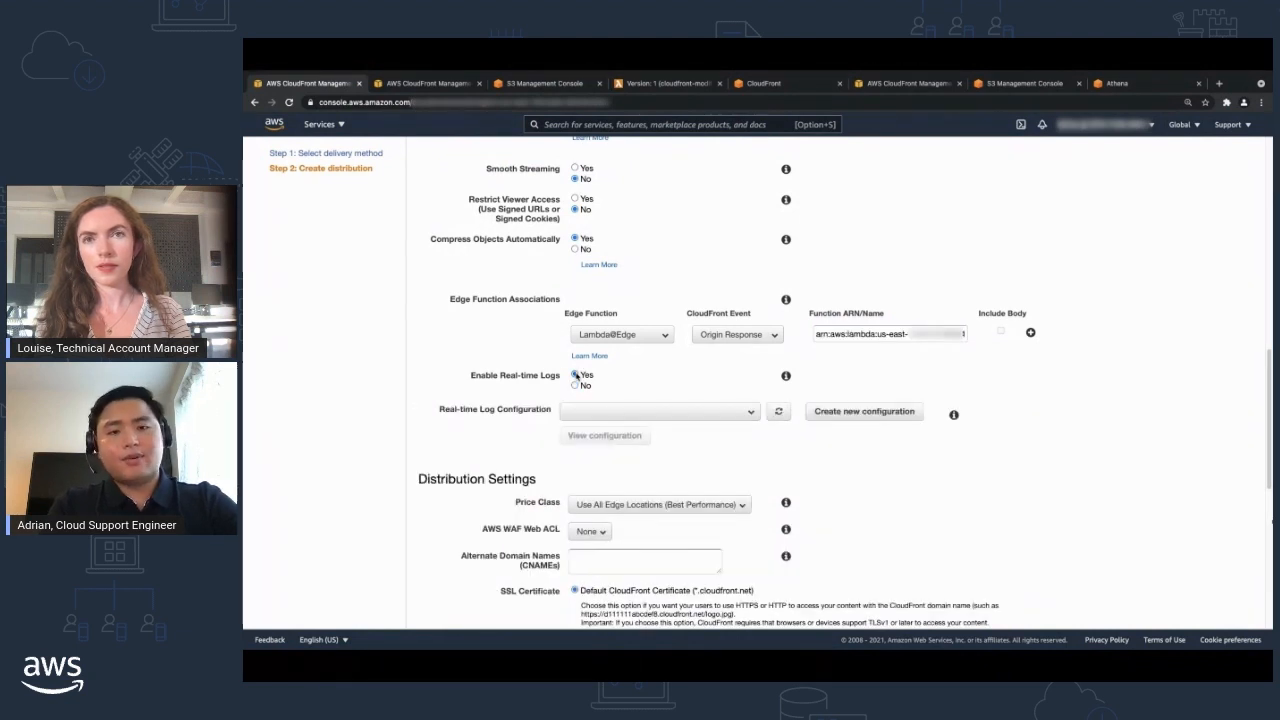
click(590, 411)
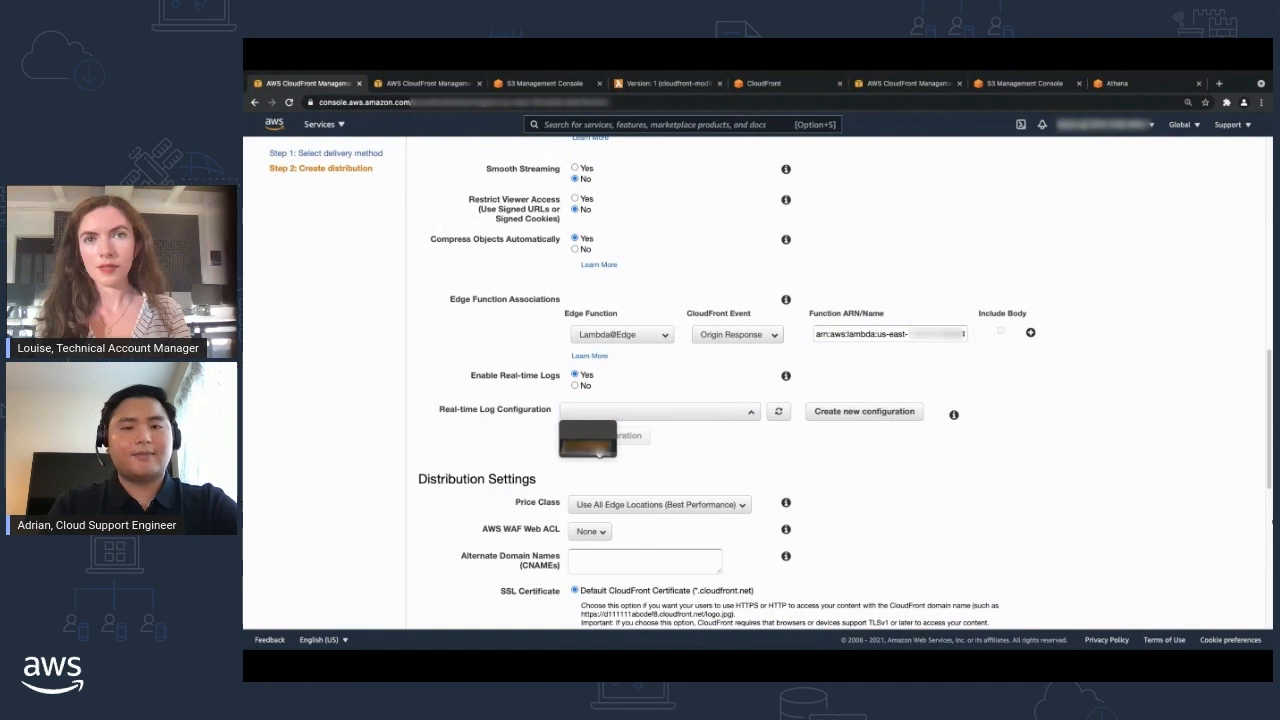
click(587, 413)
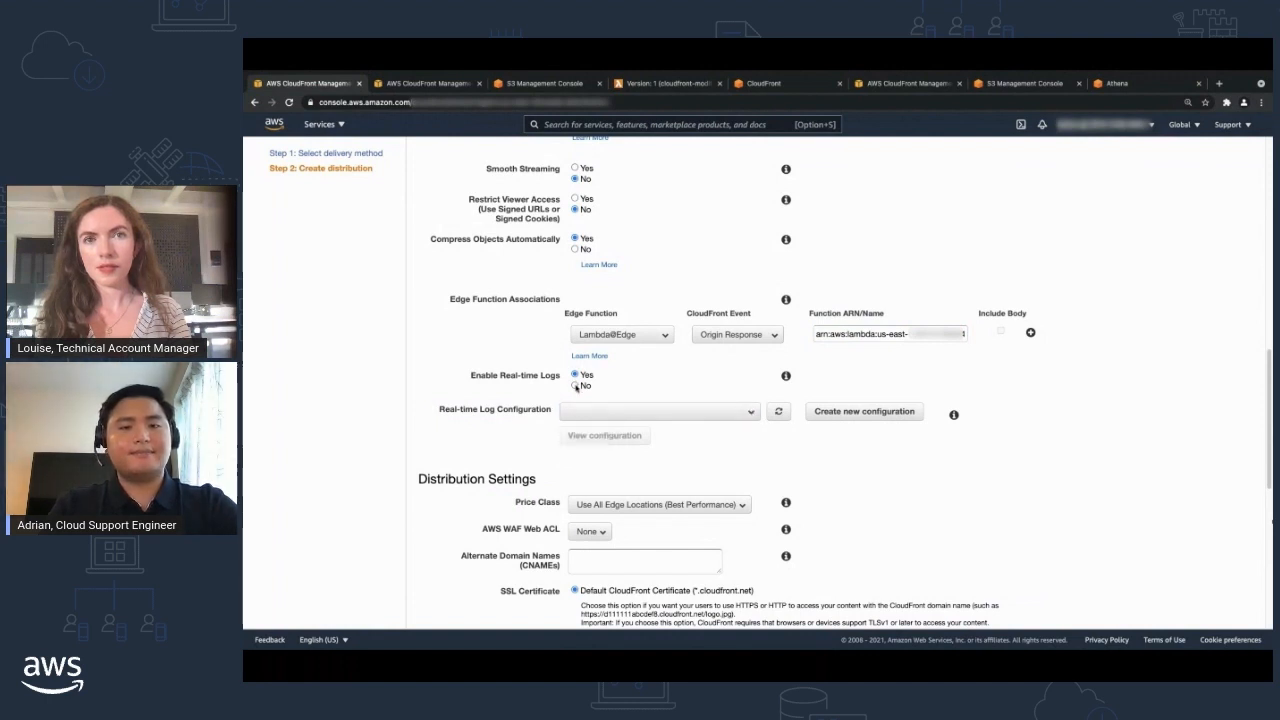
click(576, 386)
Review the Price Class options in the distribution settings.
scroll(714, 278, down, 3)
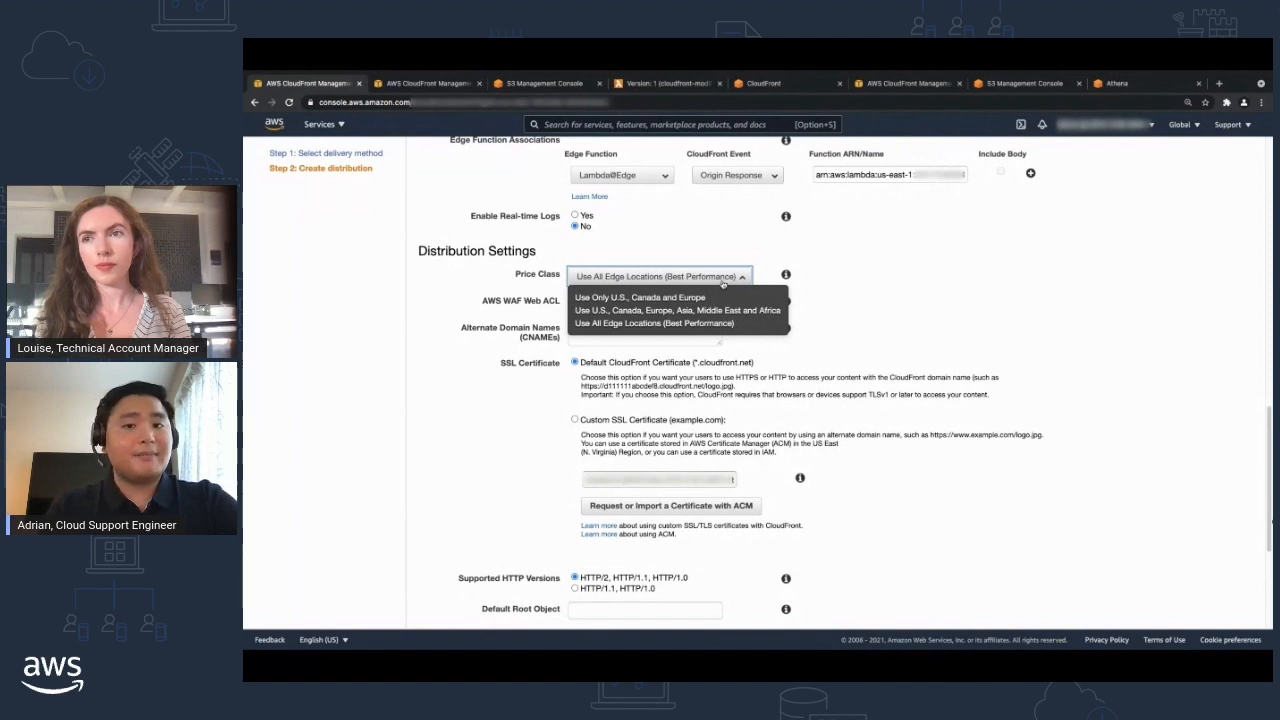
key(space)
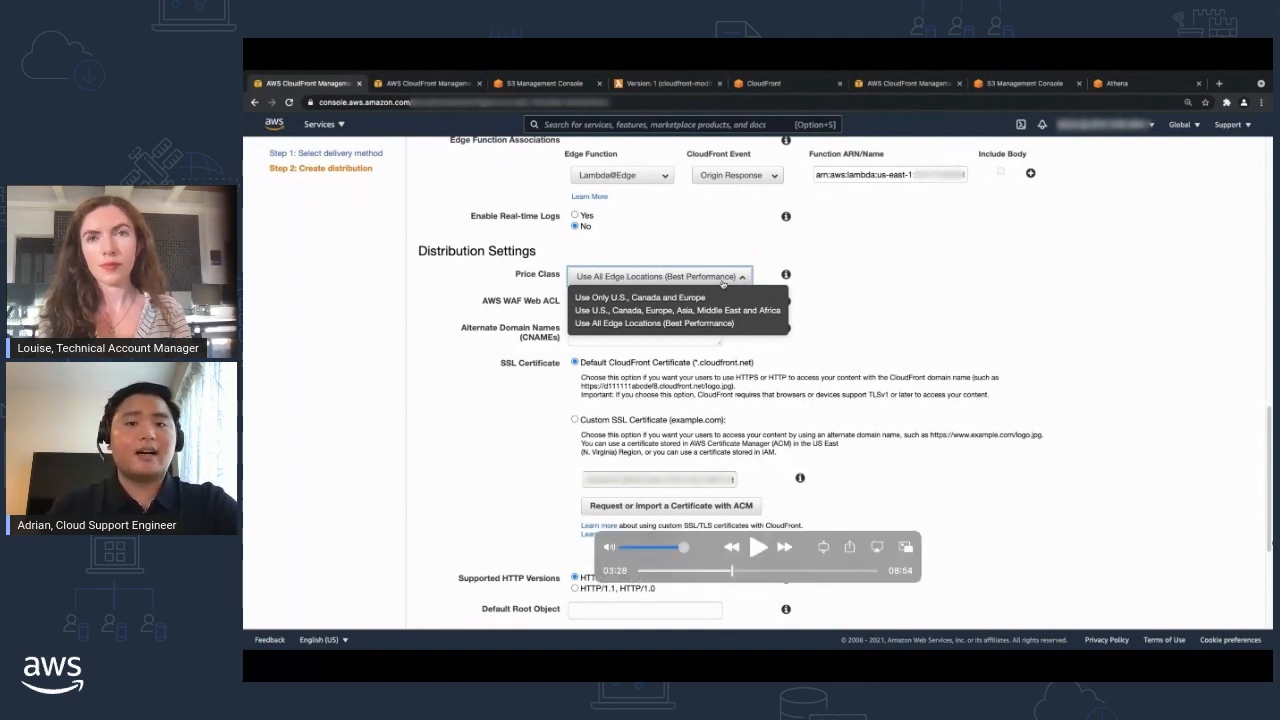
key(space)
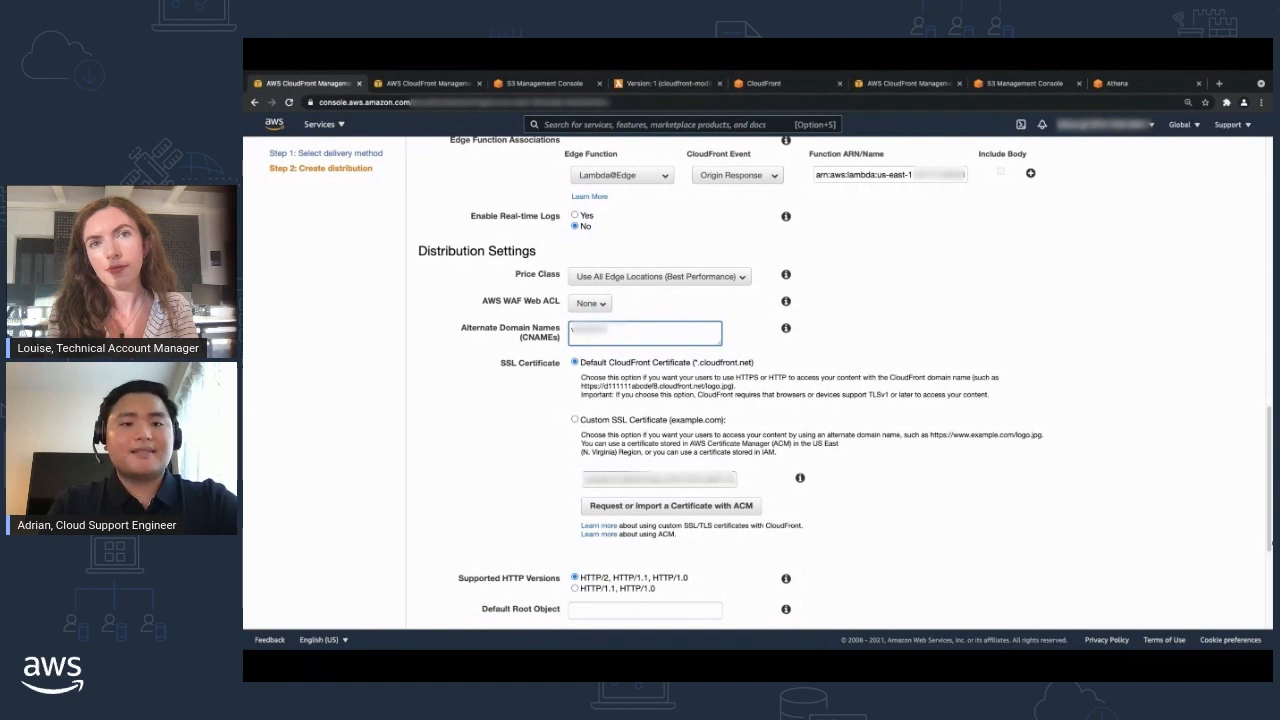
Set the SSL certificate to Custom SSL Certificate and choose the existing certificate offered for the domain.
scroll(1271, 543, down, 1)
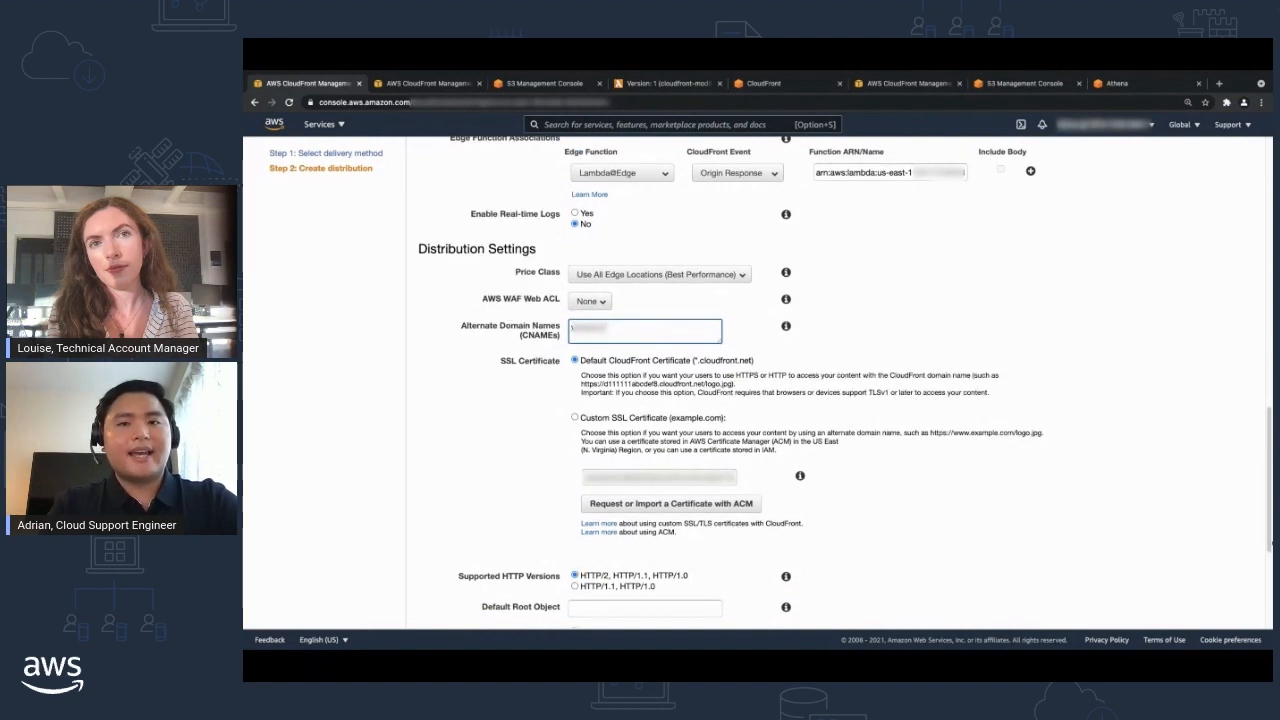
click(575, 418)
click(659, 476)
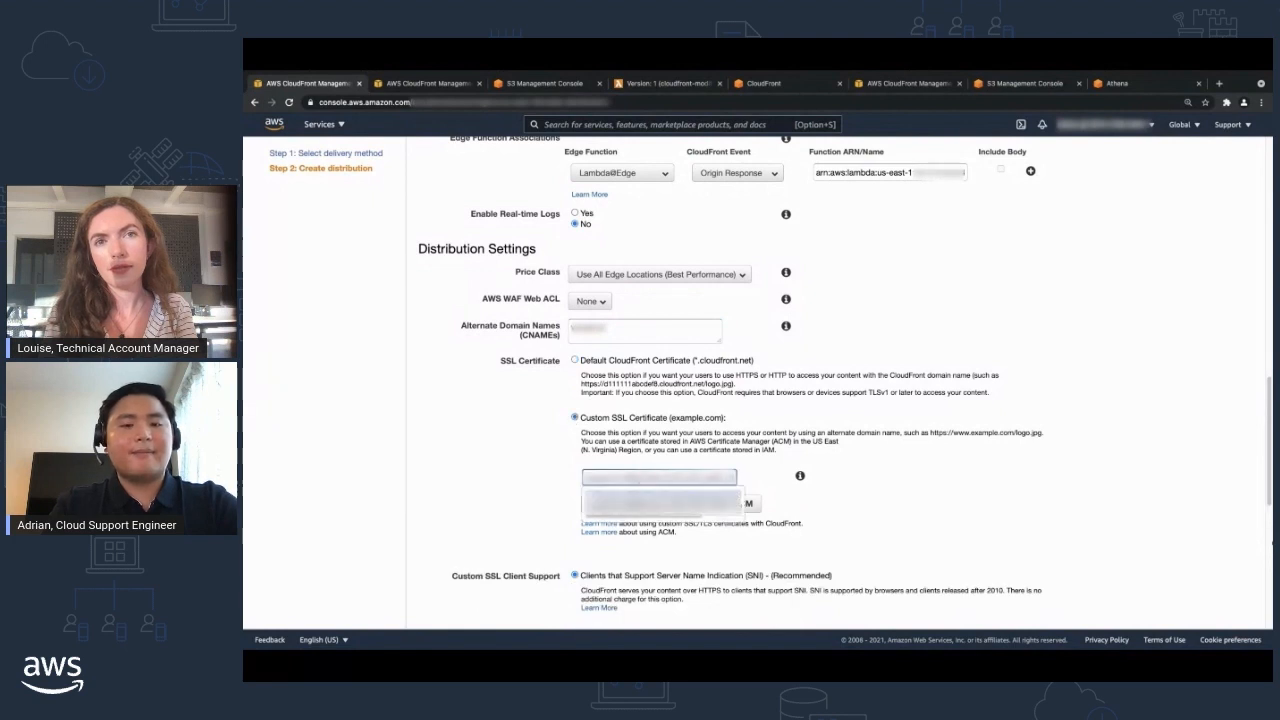
click(660, 504)
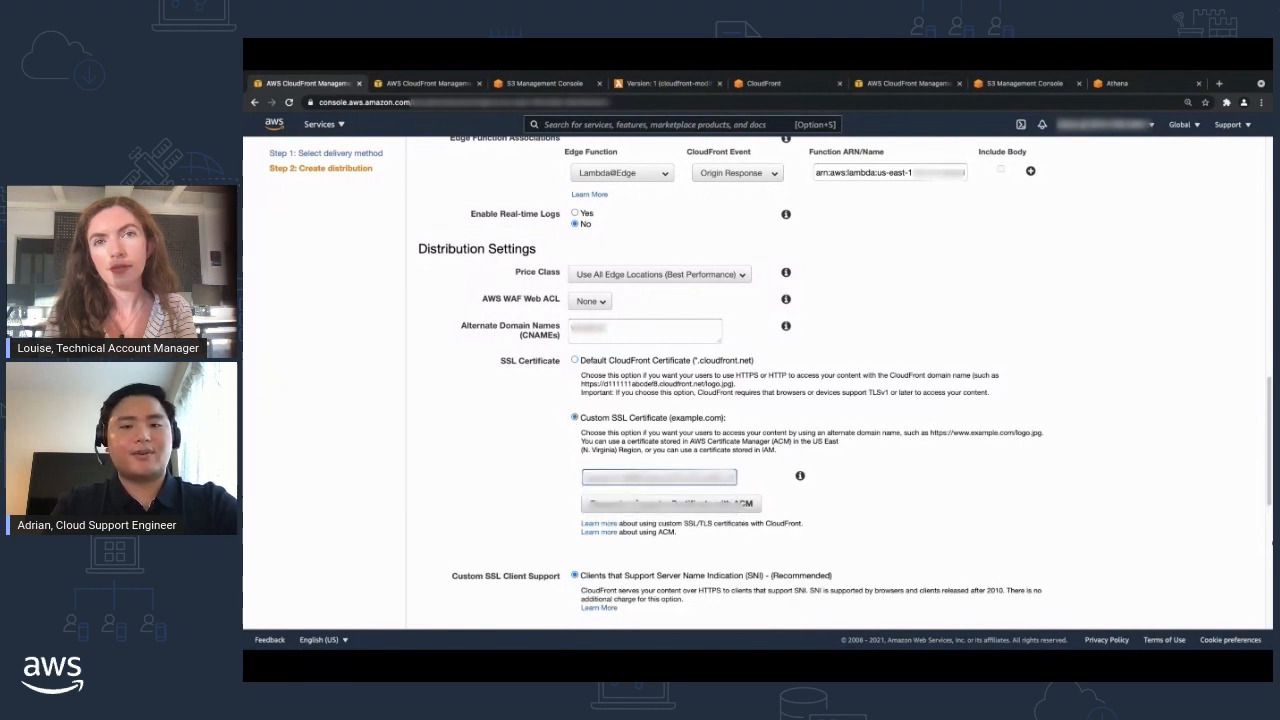
Examine the custom SSL client support choices and the security policy options, including TLSv1.2_2019 (recommended).
scroll(598, 416, down, 3)
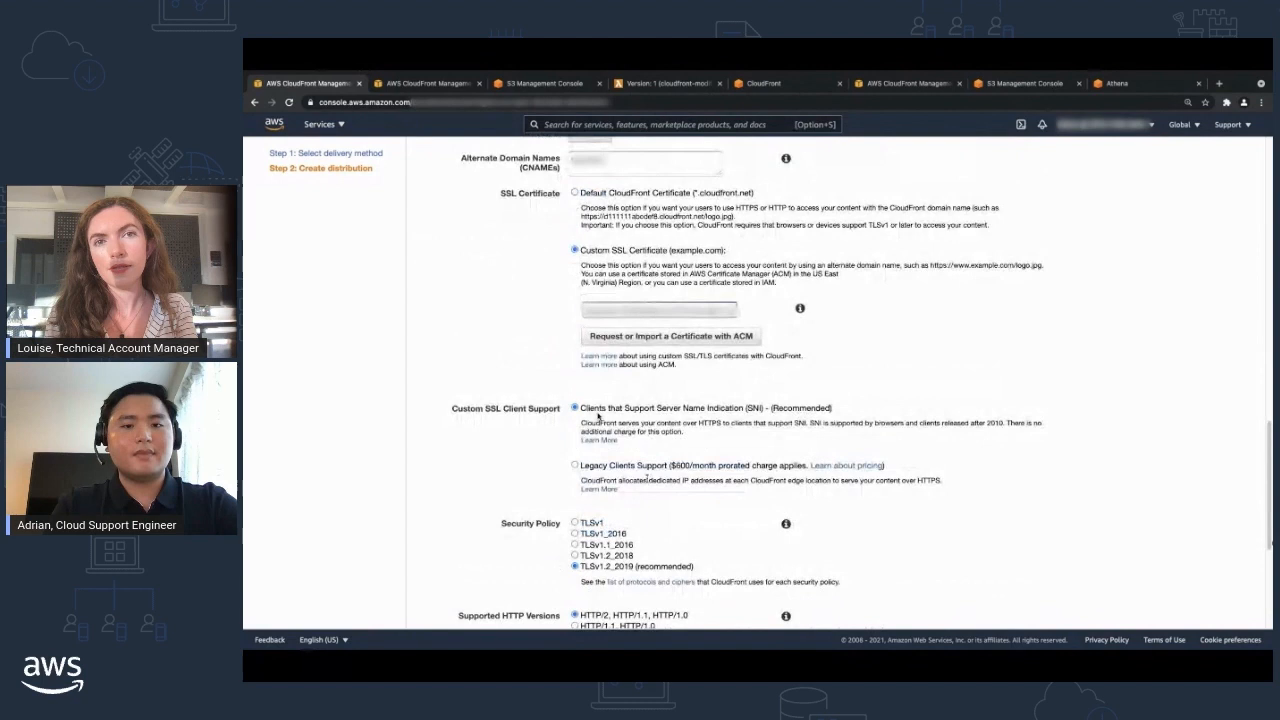
scroll(598, 416, down, 2)
drag(490, 414, 574, 419)
click(588, 452)
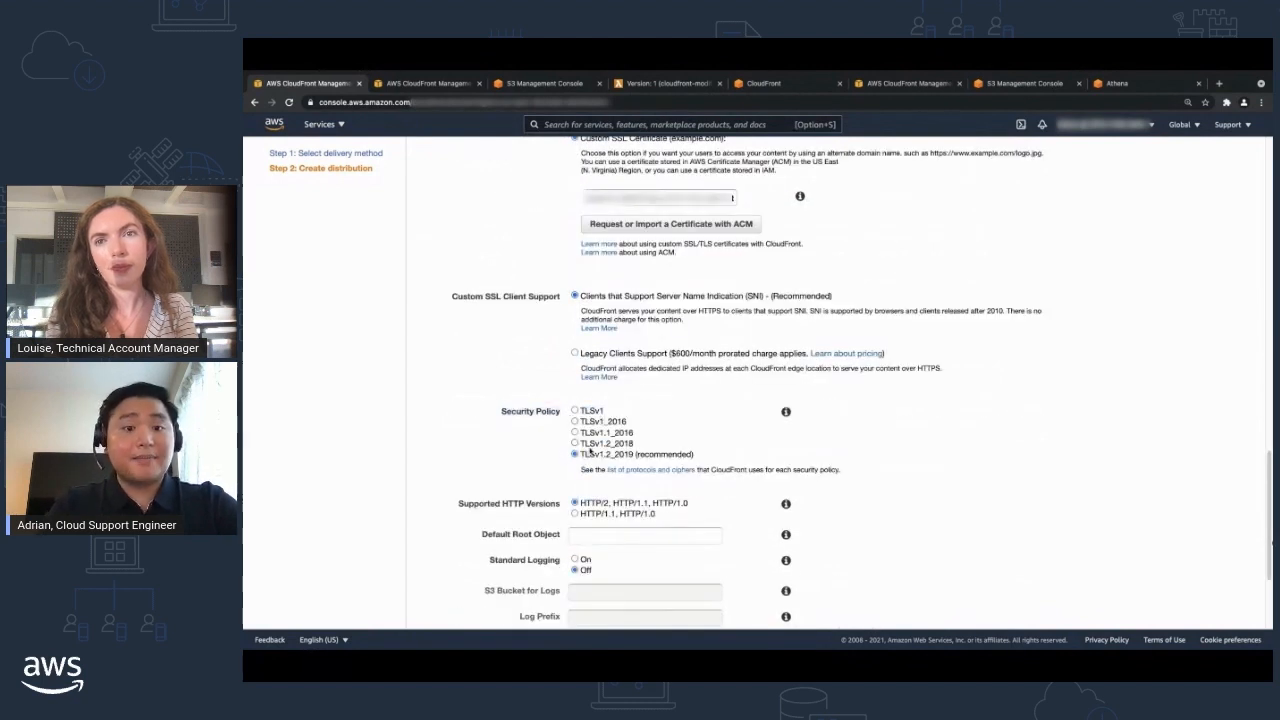
drag(695, 458, 582, 455)
click(699, 440)
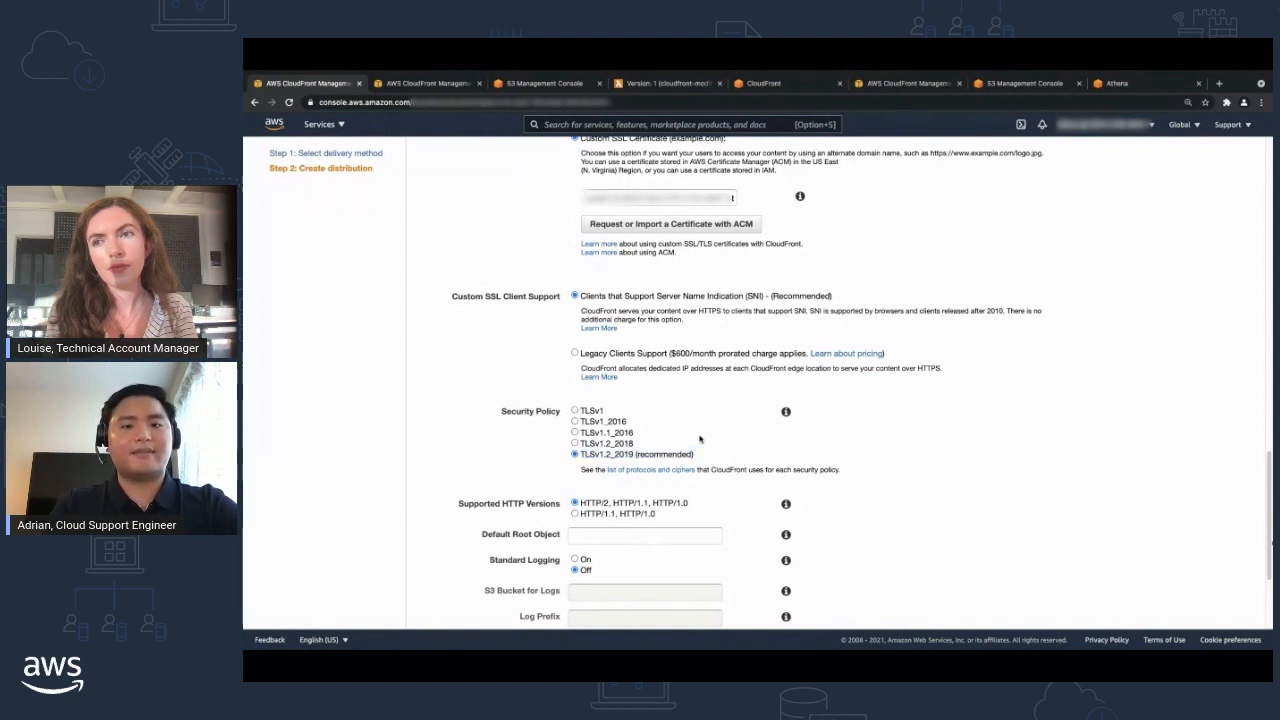
Set the Default Root Object to index.html.
scroll(698, 432, down, 1)
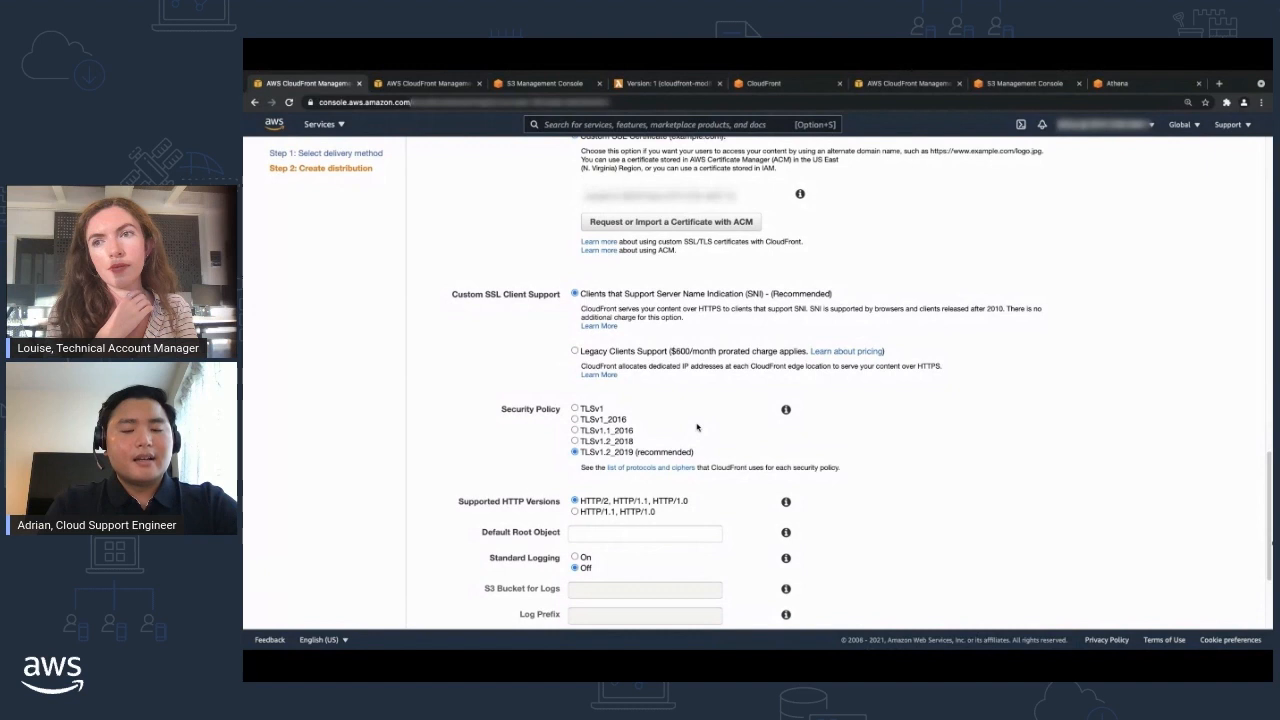
scroll(698, 427, down, 3)
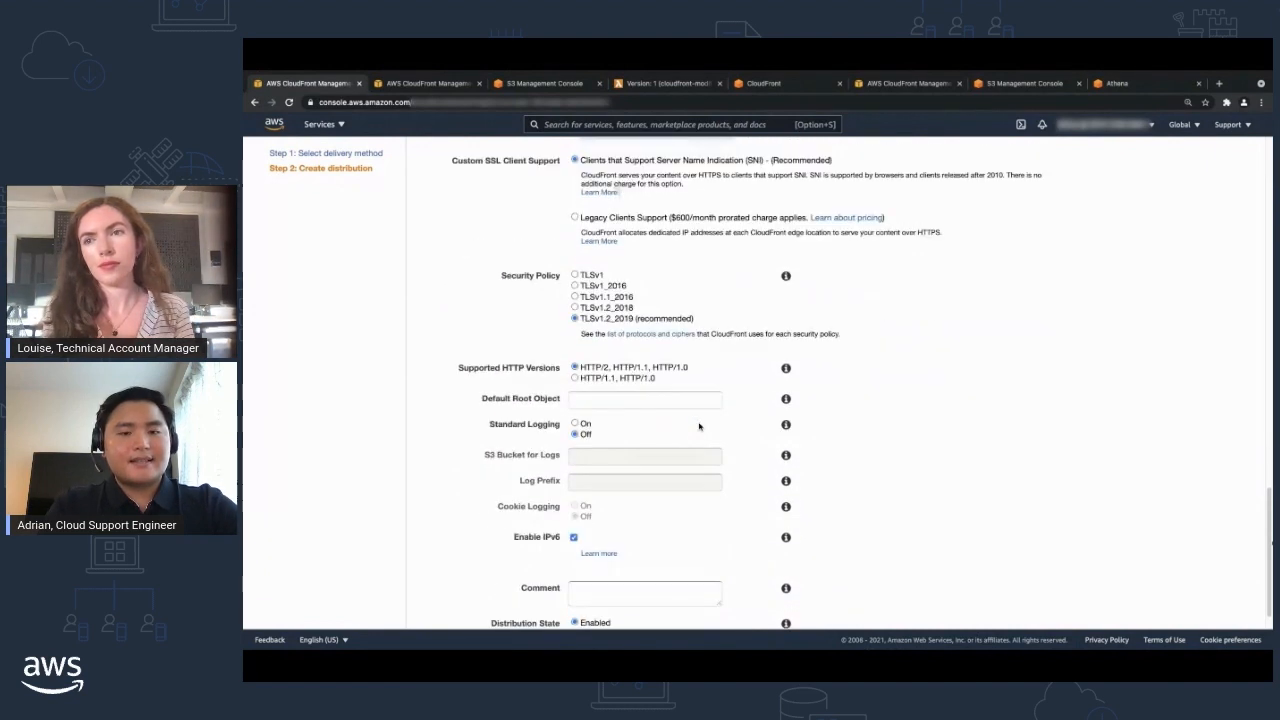
click(600, 399)
text(inde)
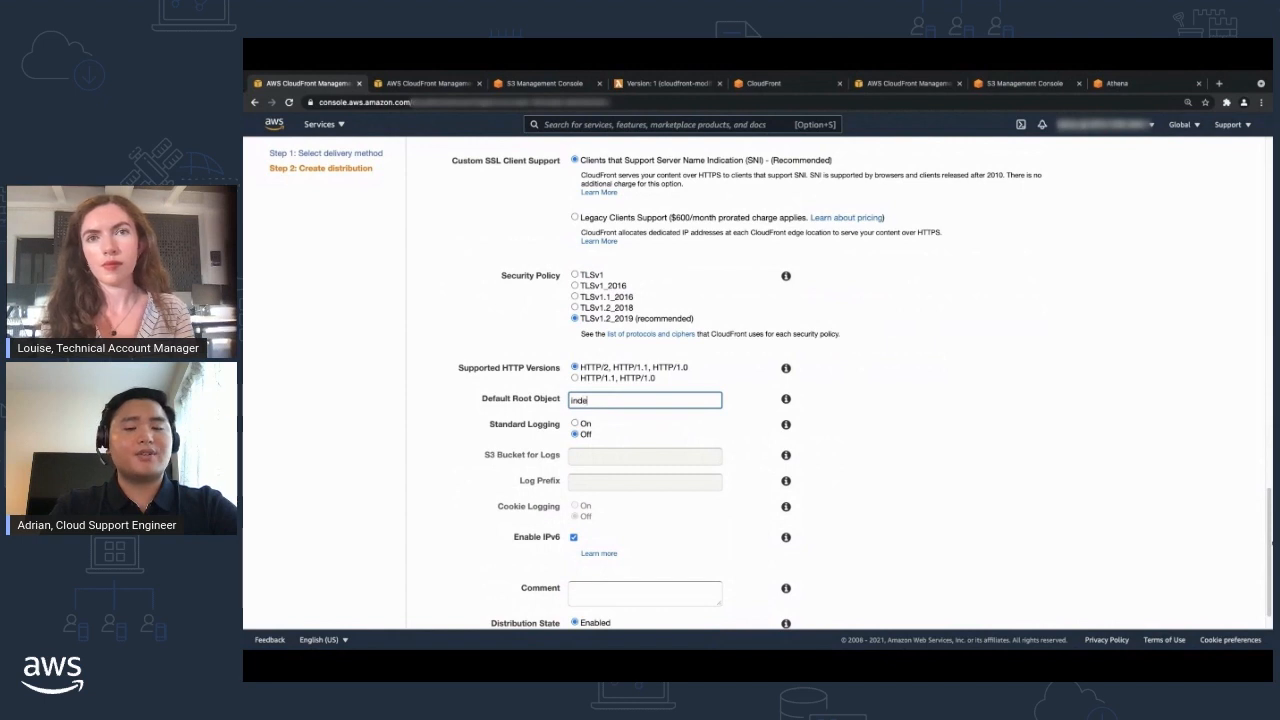
text(x.html)
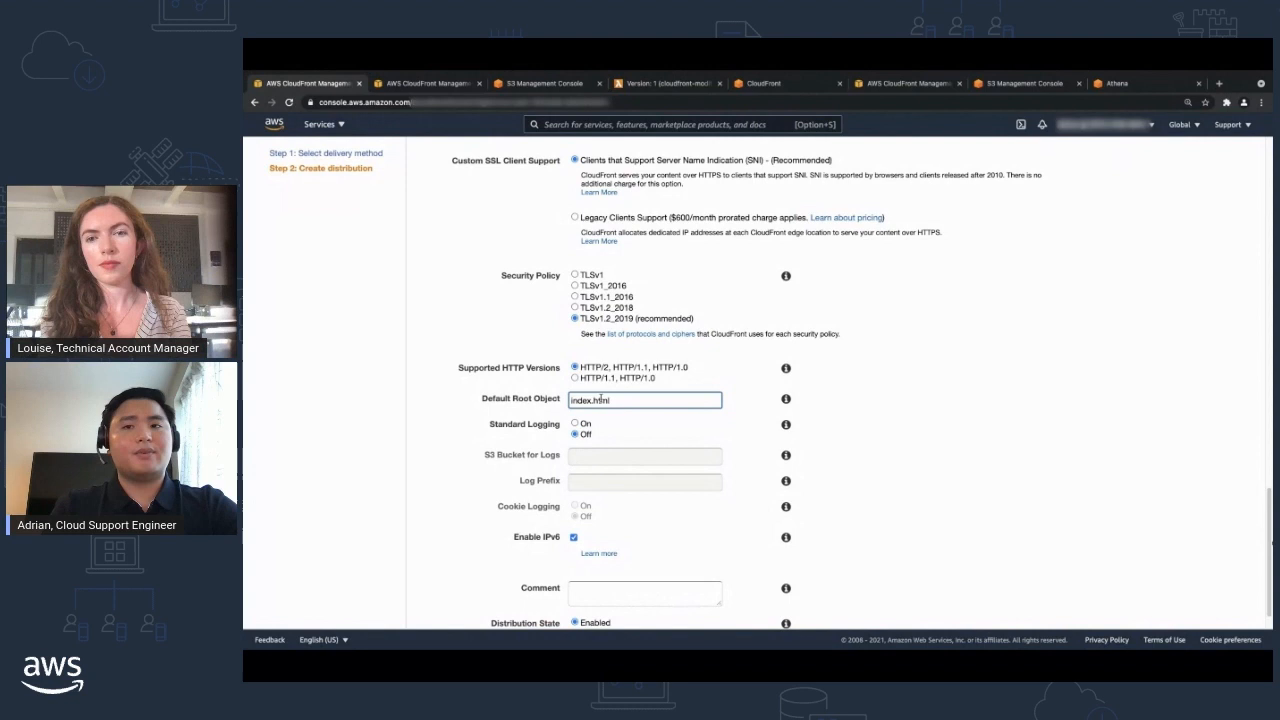
Turn on Standard Logging and choose the existing logging S3 bucket as the log destination, leaving the log prefix empty.
click(576, 424)
click(588, 455)
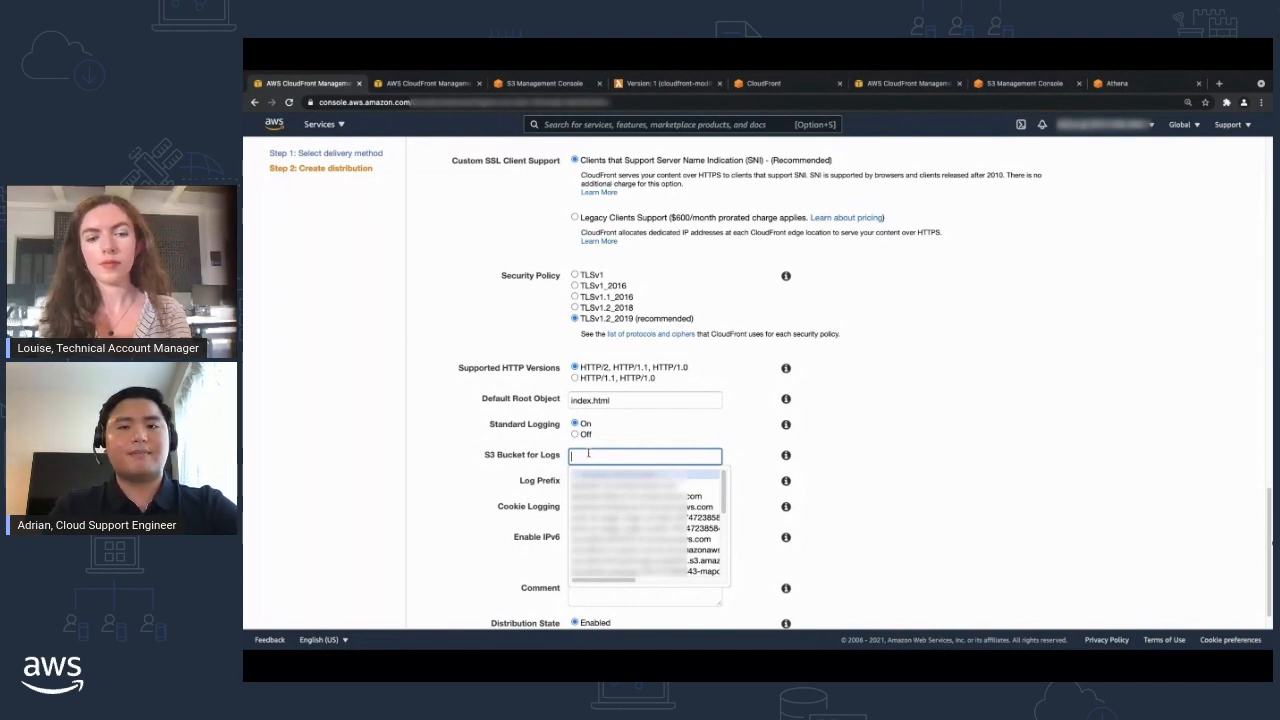
scroll(642, 491, down, 3)
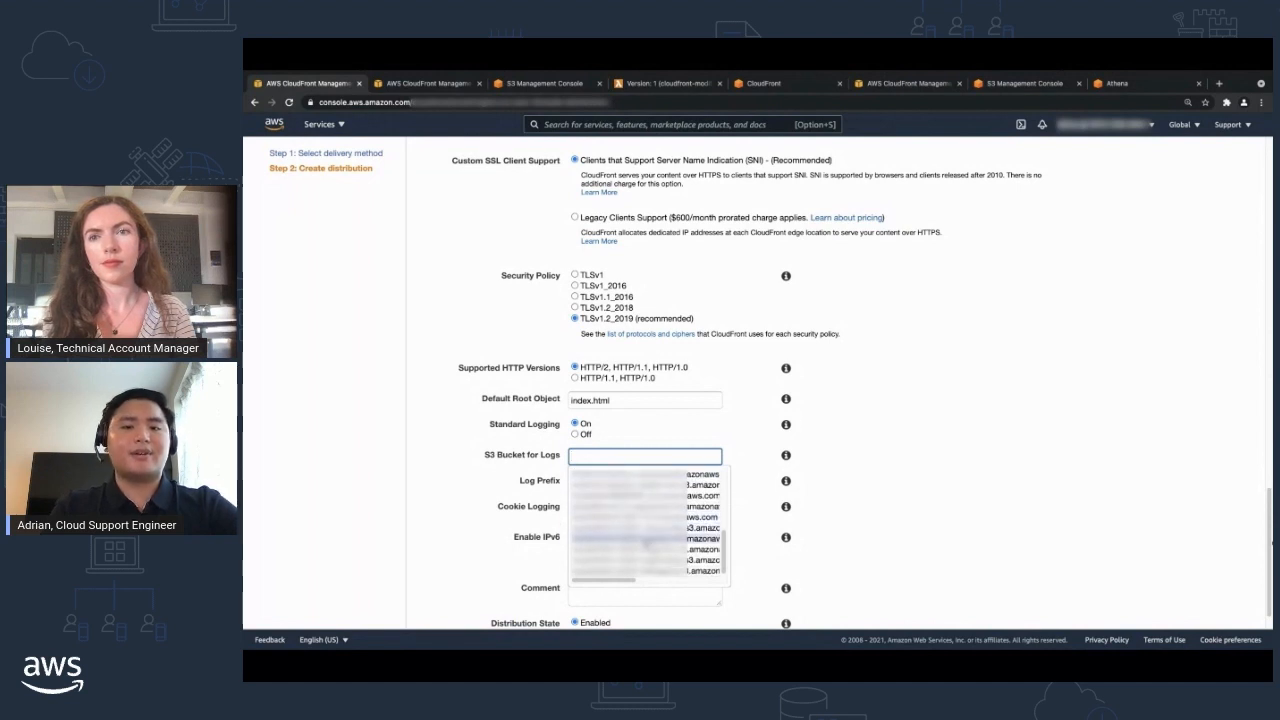
click(644, 539)
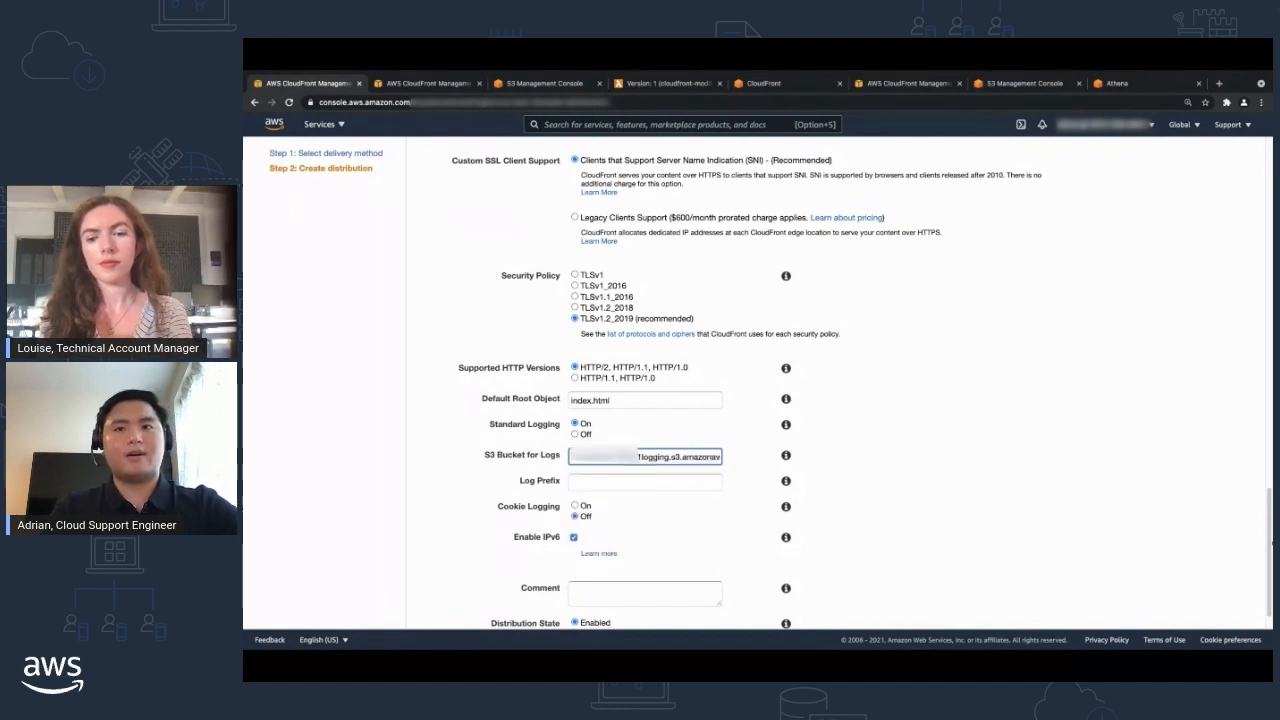
click(620, 481)
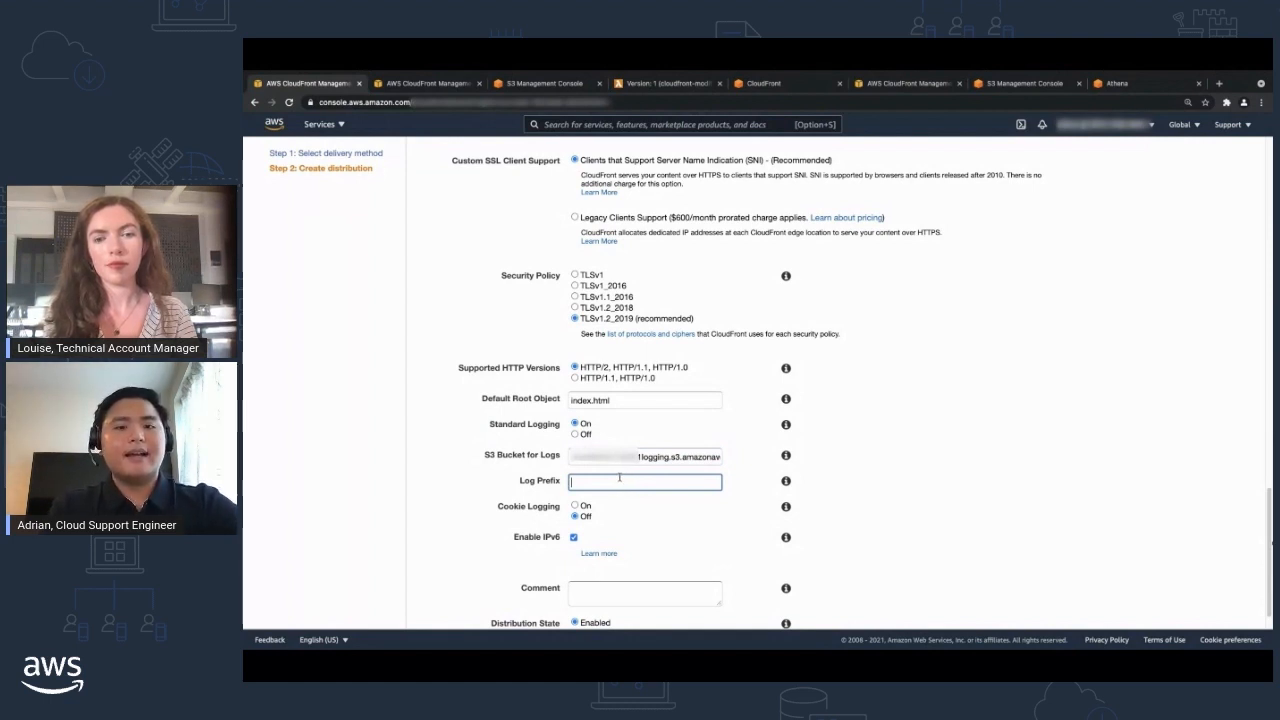
scroll(597, 468, down, 1)
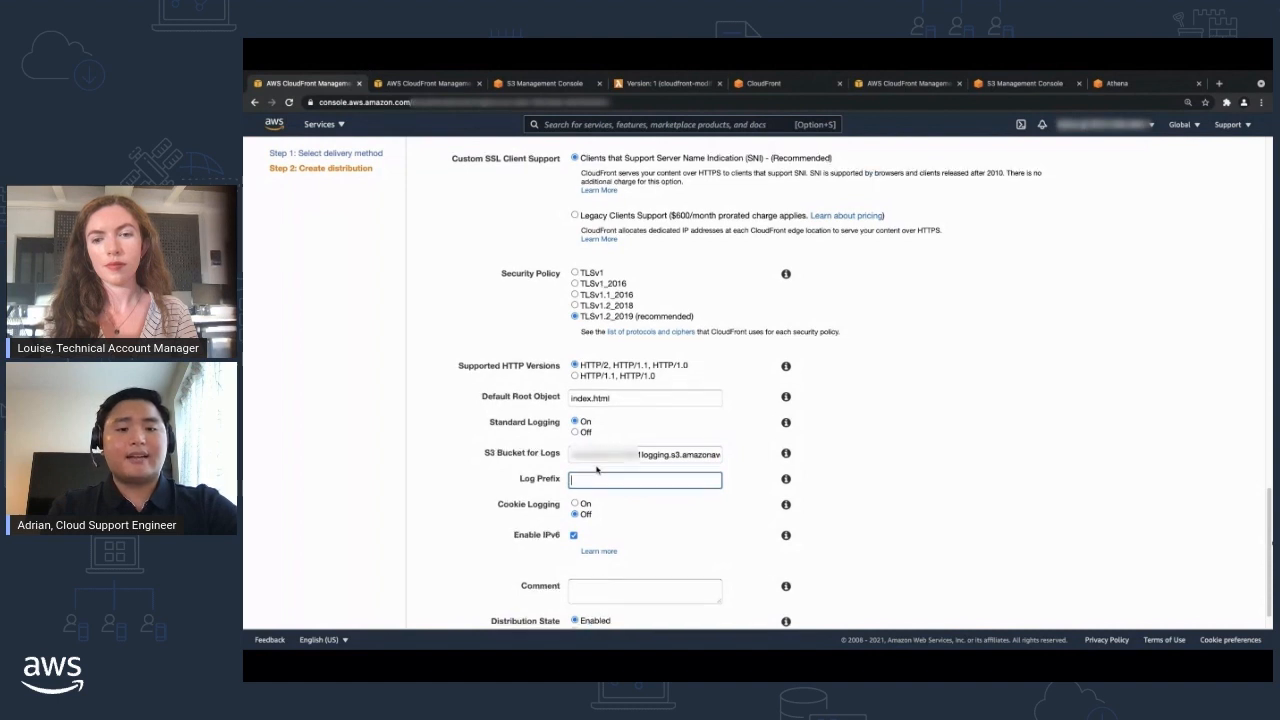
Disable IPv6 for the distribution.
click(574, 535)
scroll(667, 515, down, 1)
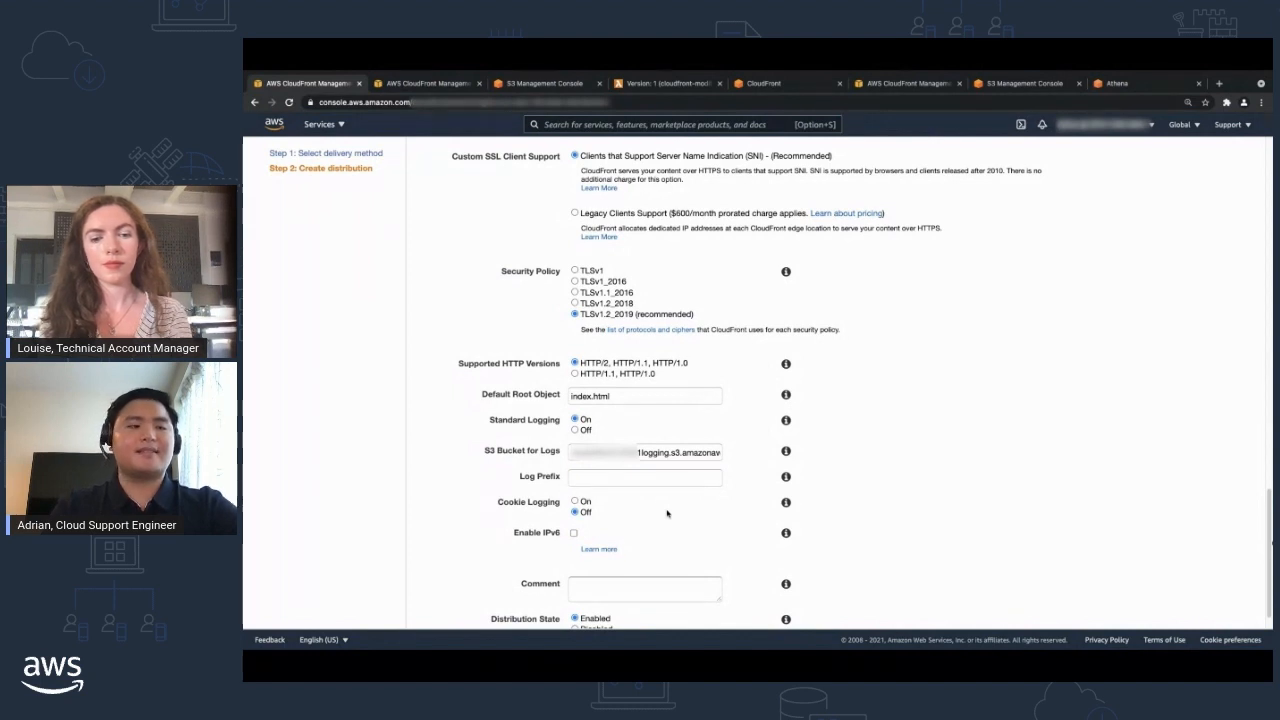
scroll(667, 513, down, 1)
click(573, 516)
click(573, 516)
scroll(600, 517, down, 1)
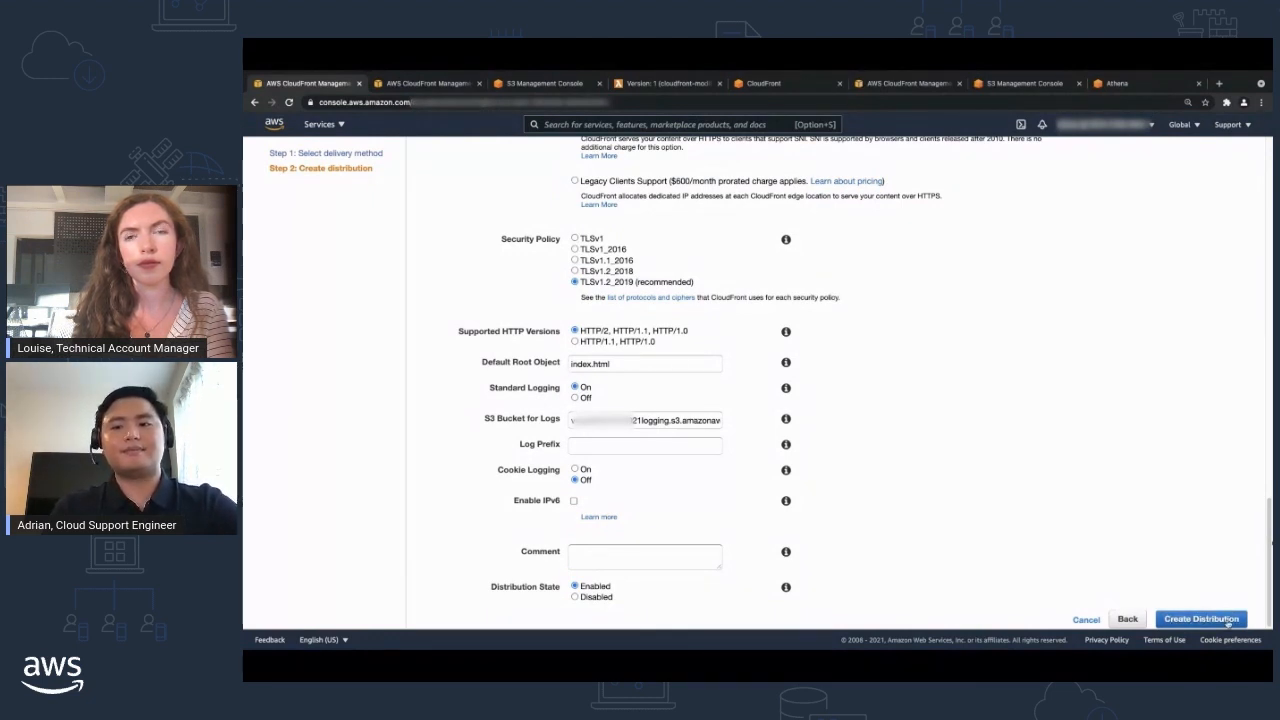
Review the general settings of the already deployed distribution, including its alternate domain names, SSL certificate and security policy.
click(416, 84)
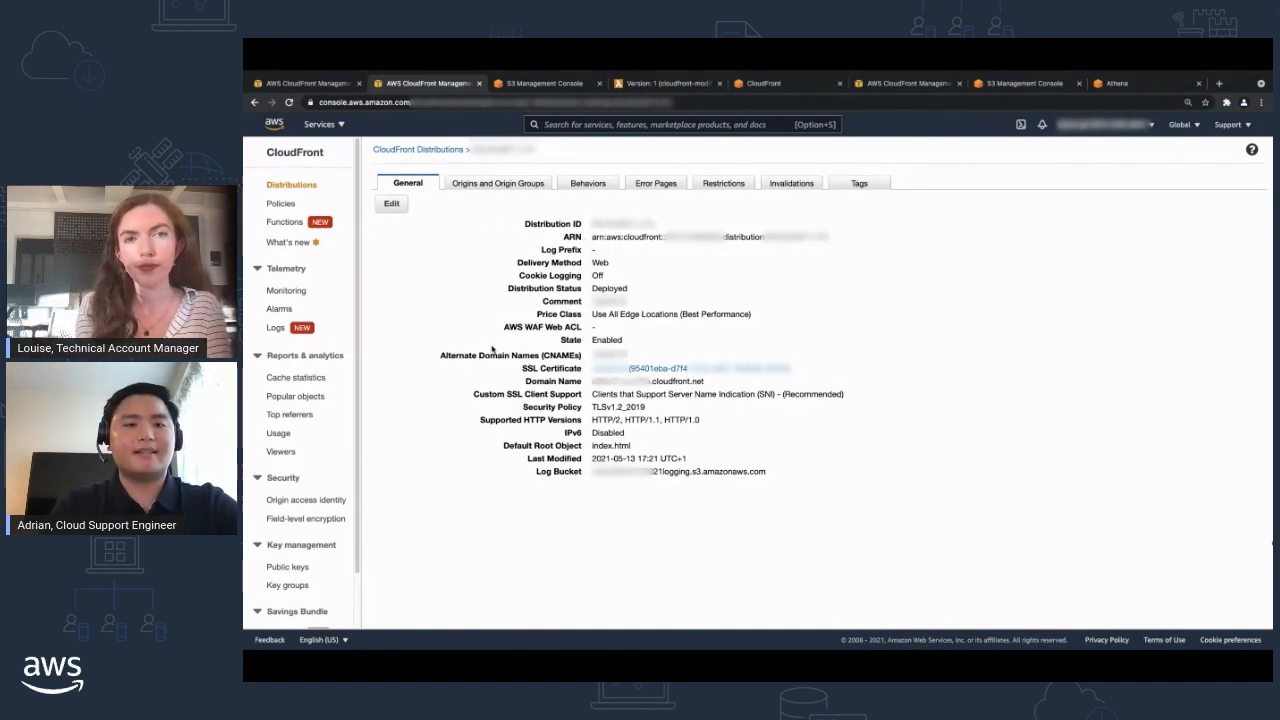
drag(441, 355, 580, 370)
click(525, 371)
drag(522, 407, 587, 411)
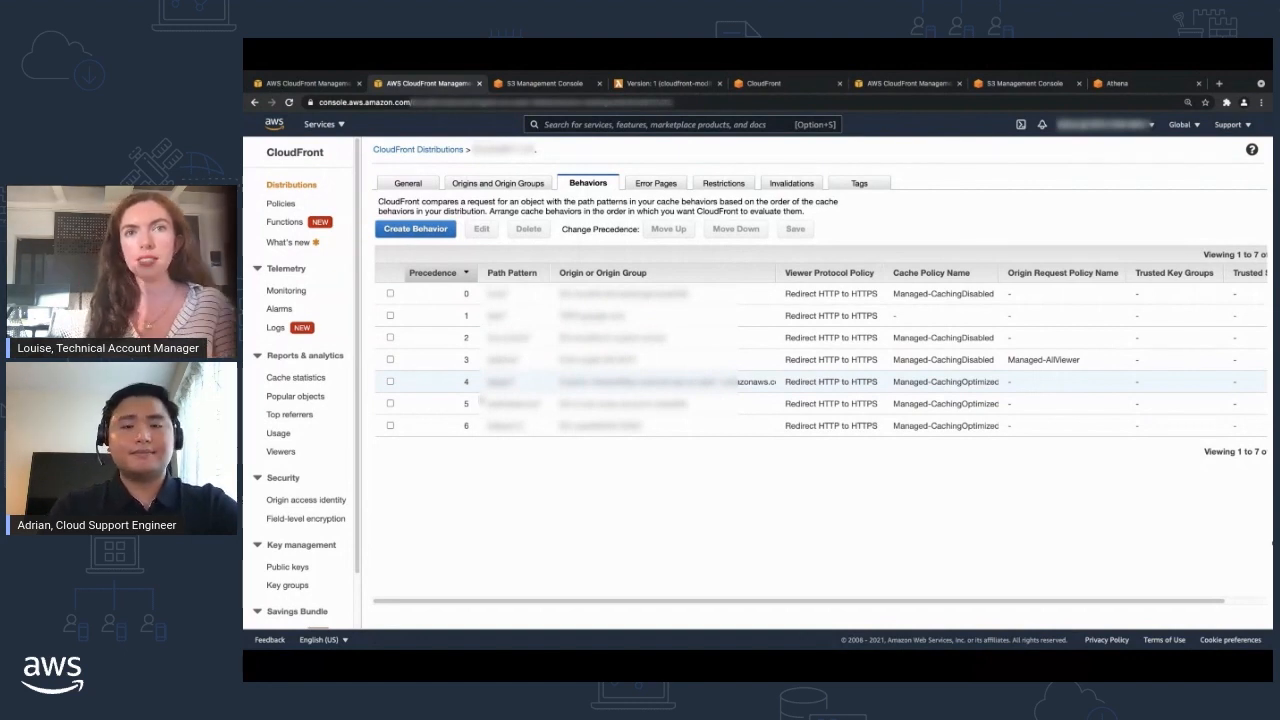
Open the deployed distribution's default cache behavior and review its viewer protocol policy, allowed HTTP methods and edge function associations.
click(390, 425)
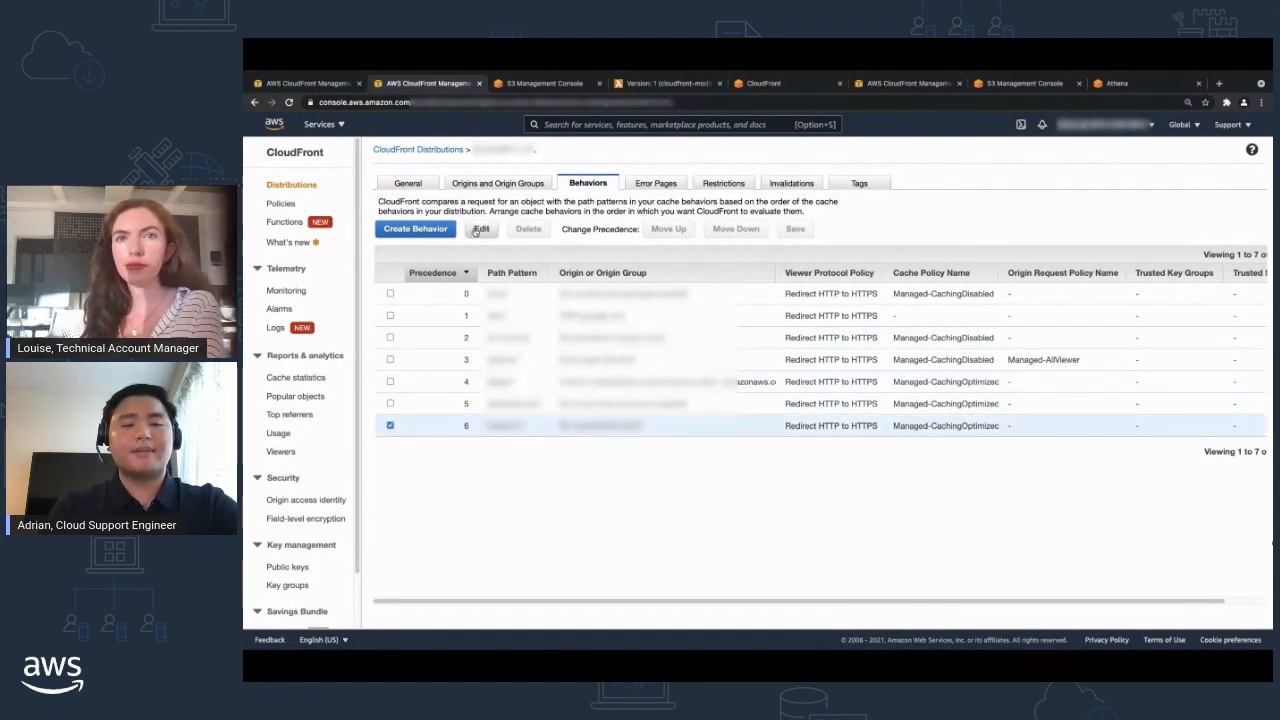
click(479, 229)
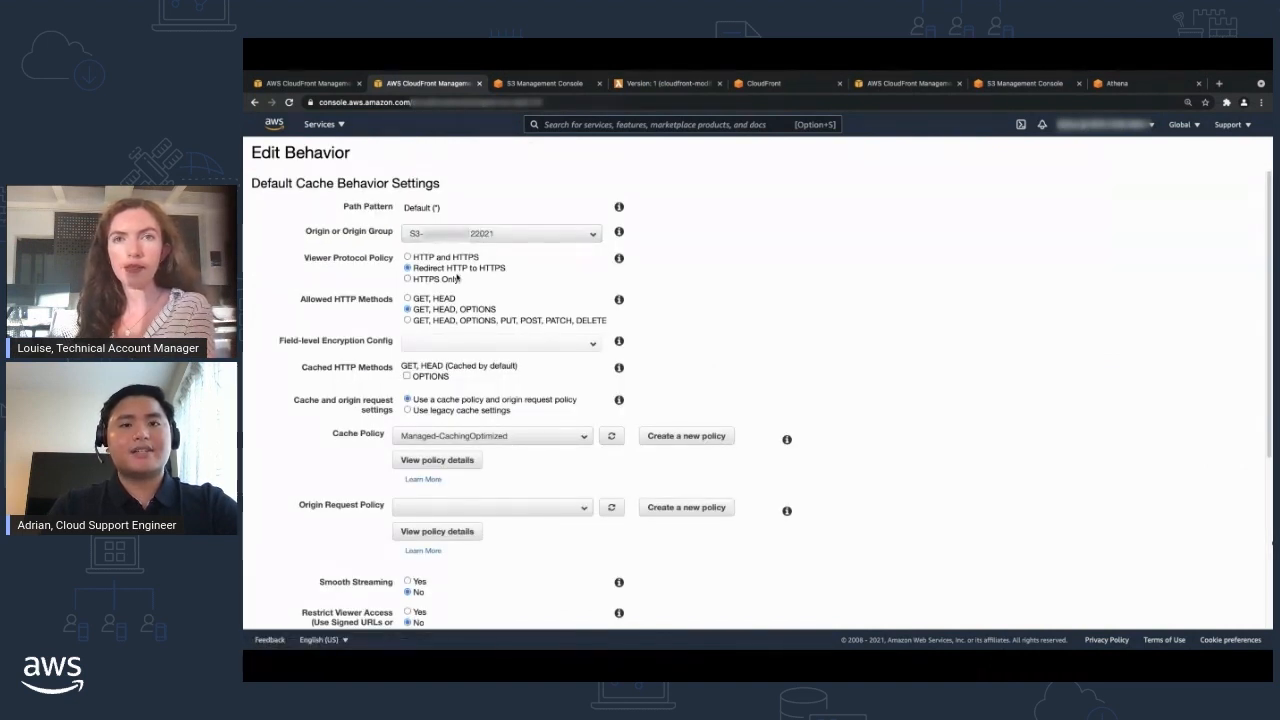
drag(506, 268, 414, 268)
drag(492, 309, 420, 313)
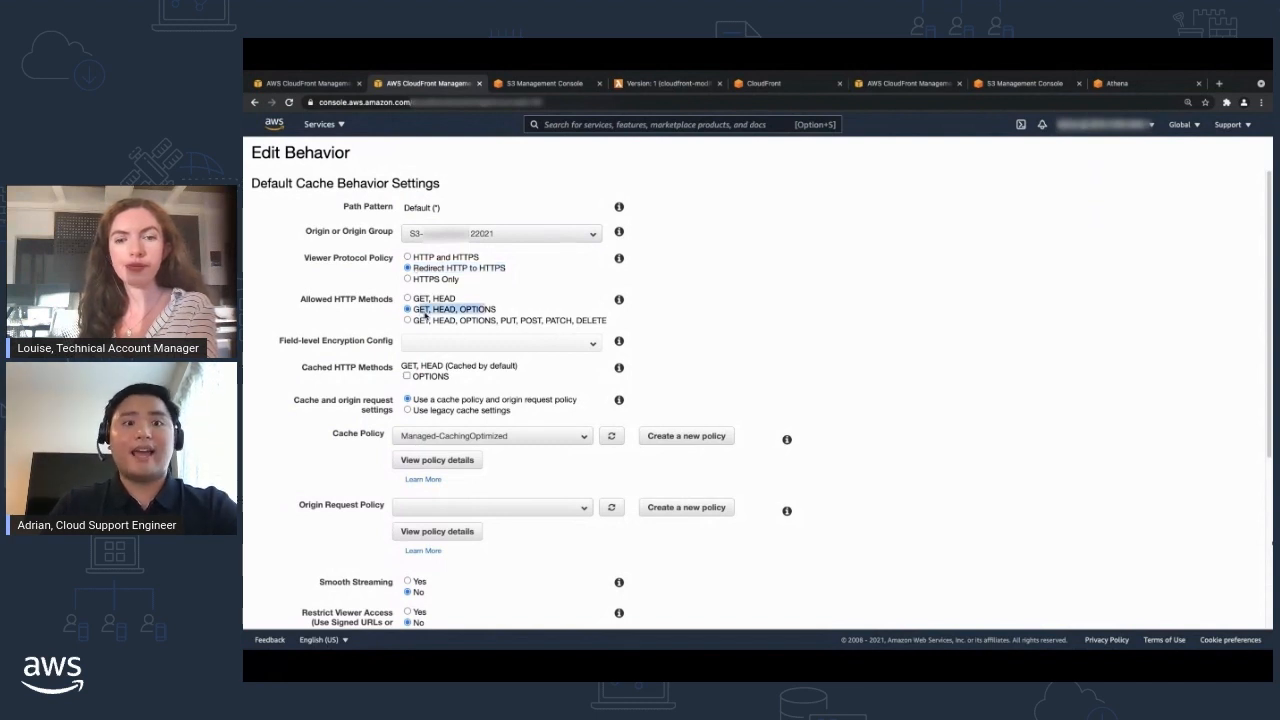
scroll(425, 316, down, 1)
scroll(425, 316, down, 5)
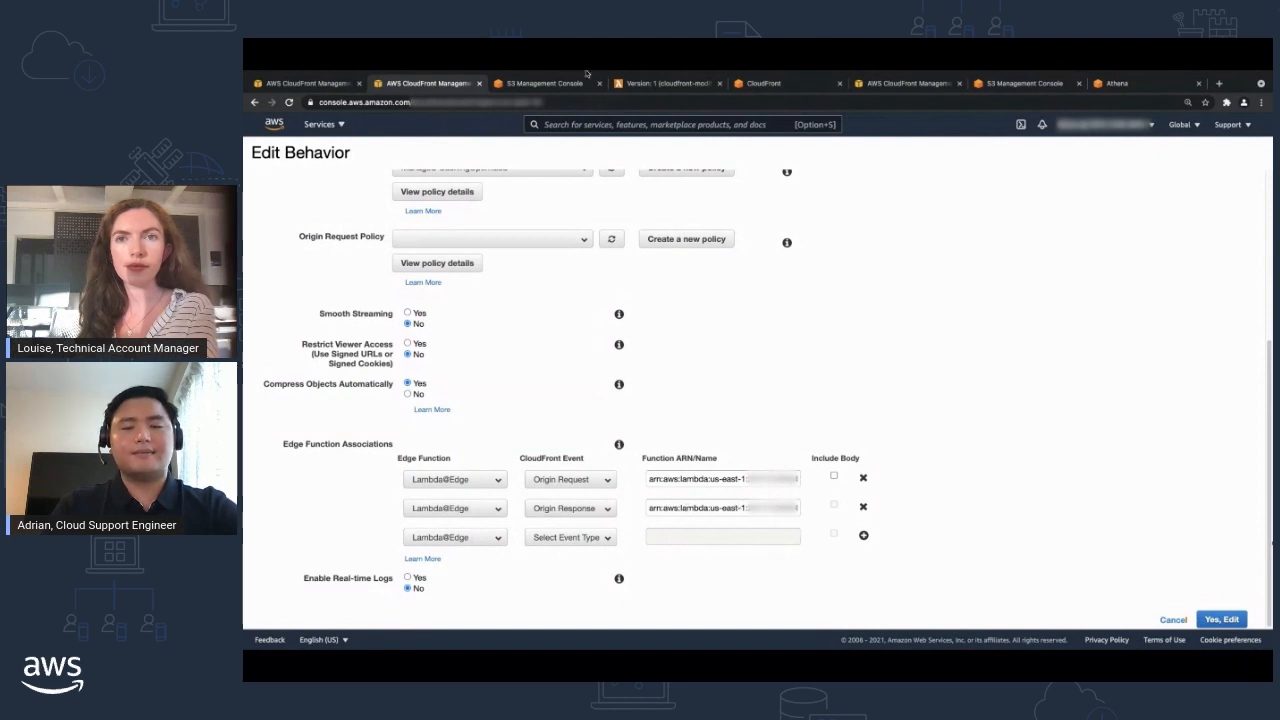
View the published Lambda@Edge version of the response-header function and close the default behavior without saving edits.
click(664, 84)
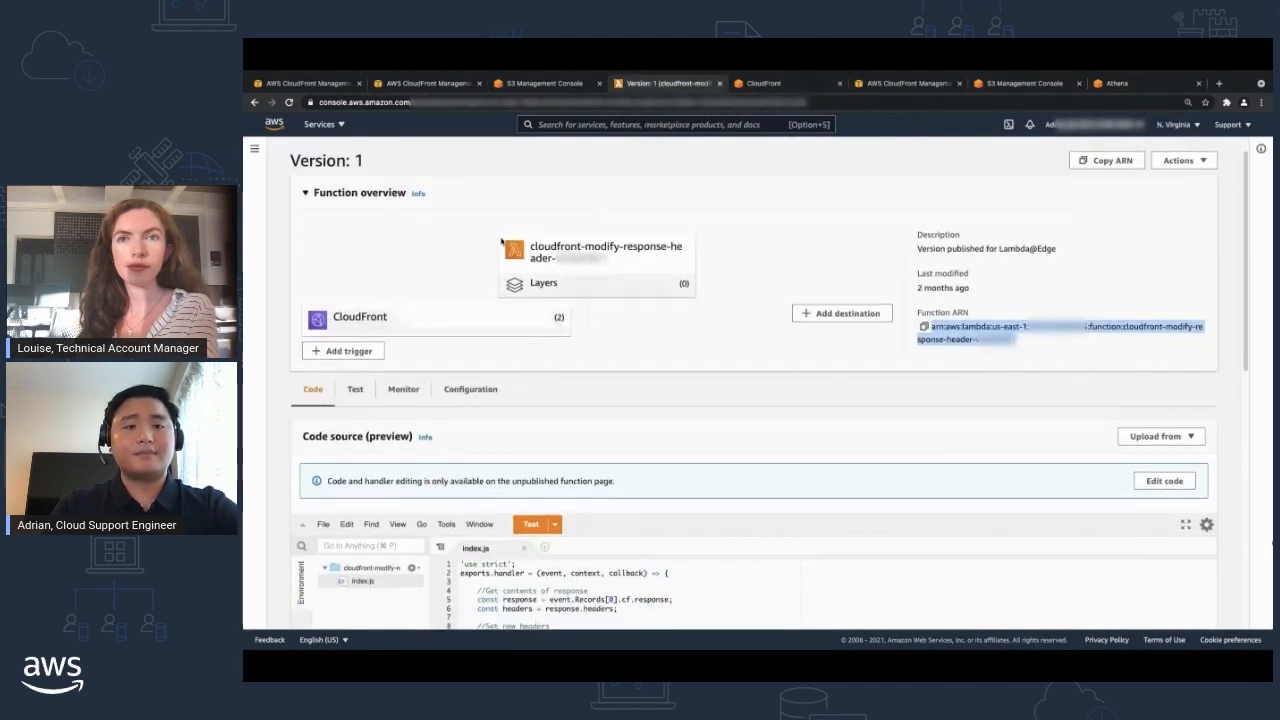
click(429, 86)
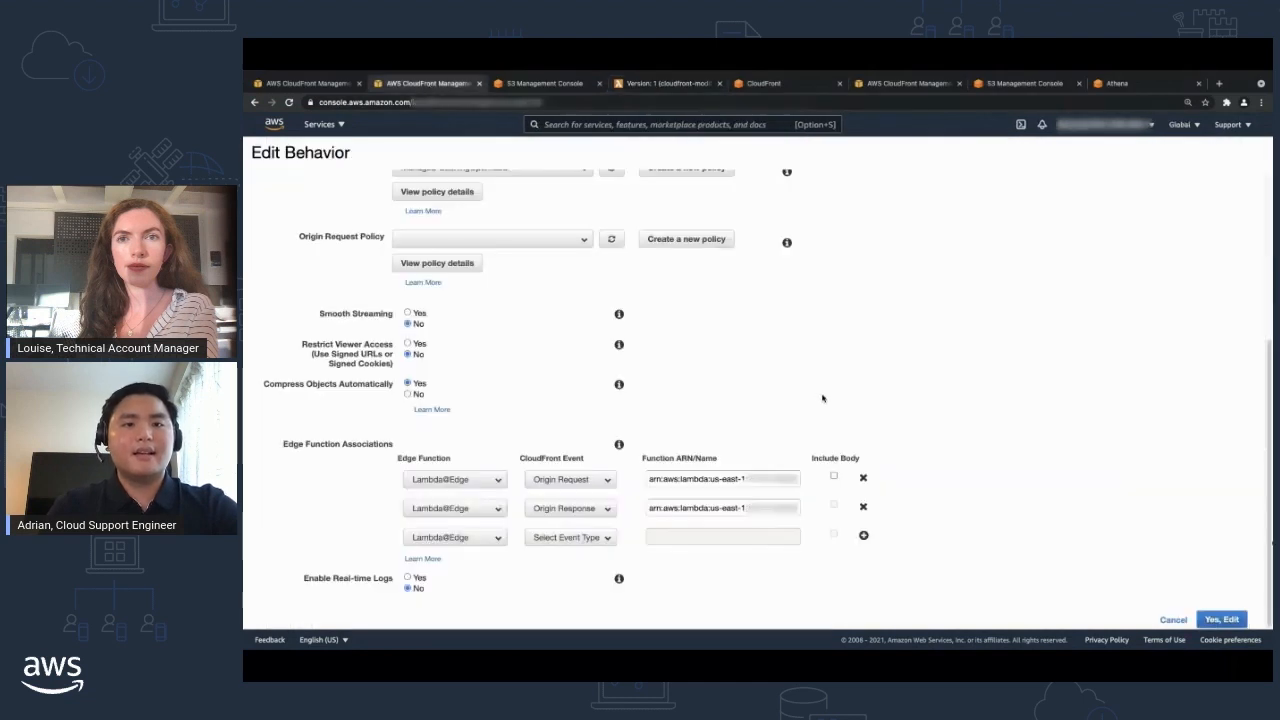
click(1173, 620)
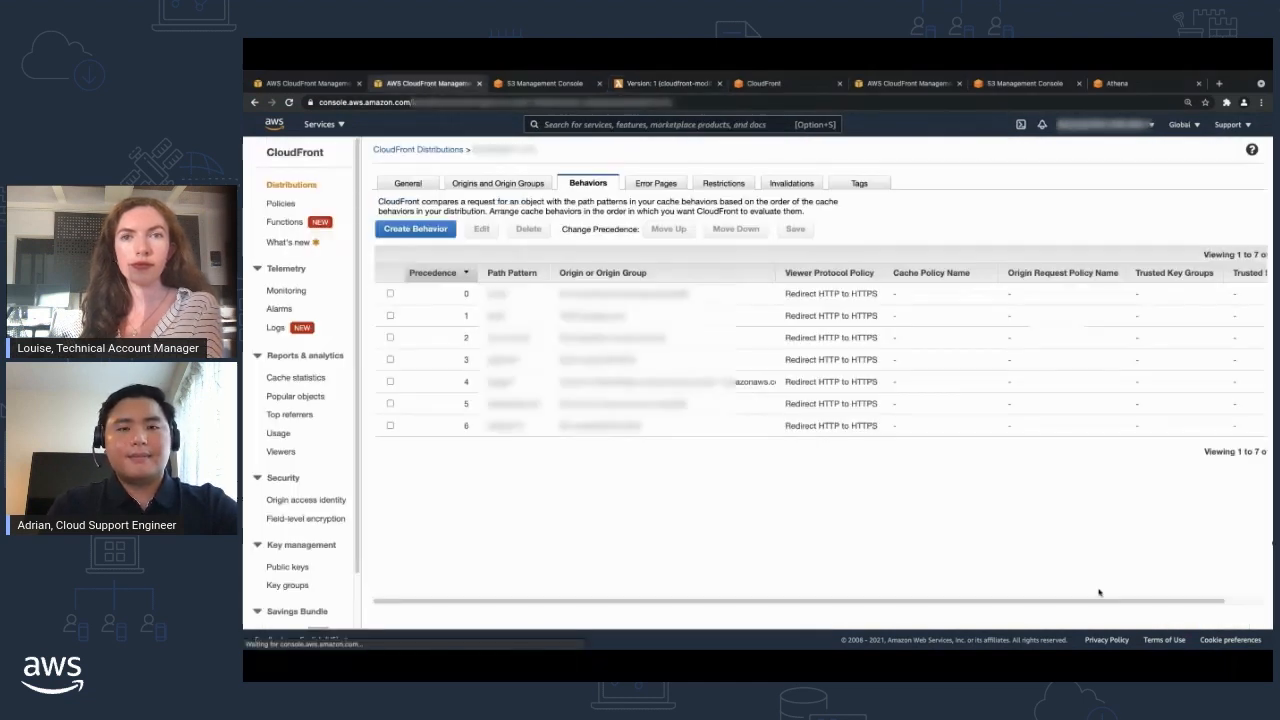
Open the first S3 origin of the distribution to inspect its Origin Shield and origin access identity settings.
click(498, 186)
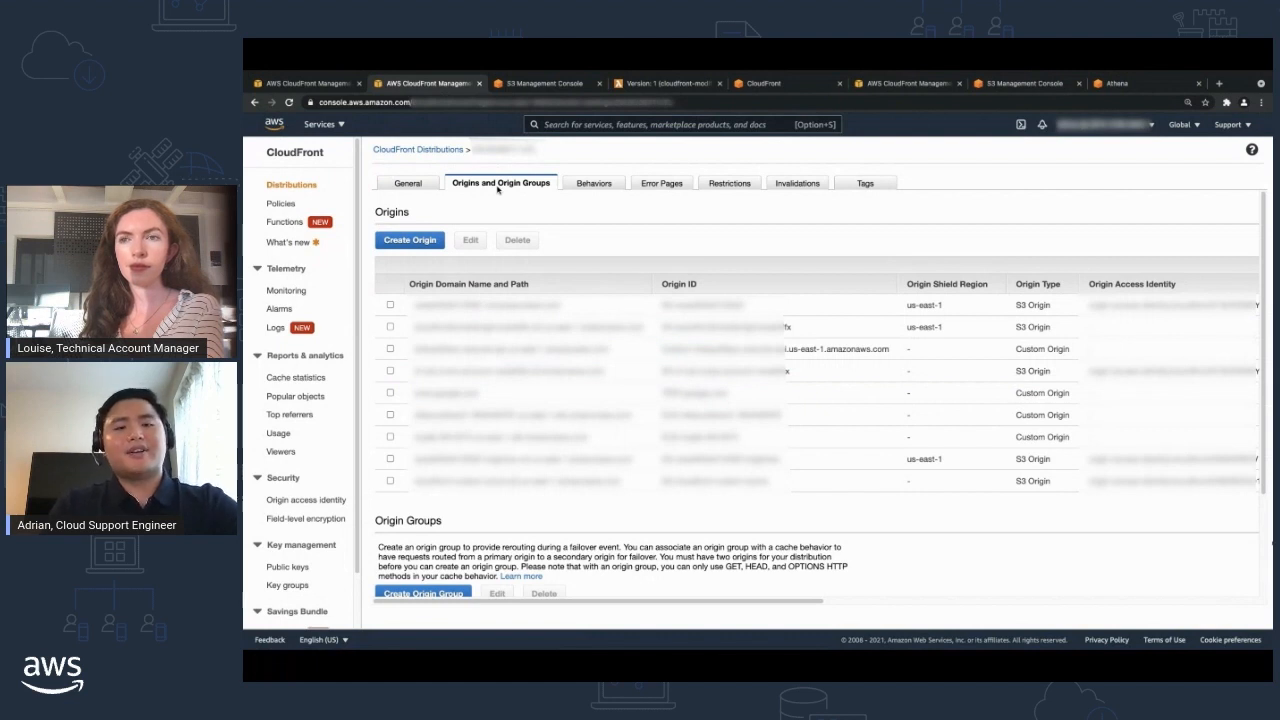
click(390, 304)
click(470, 240)
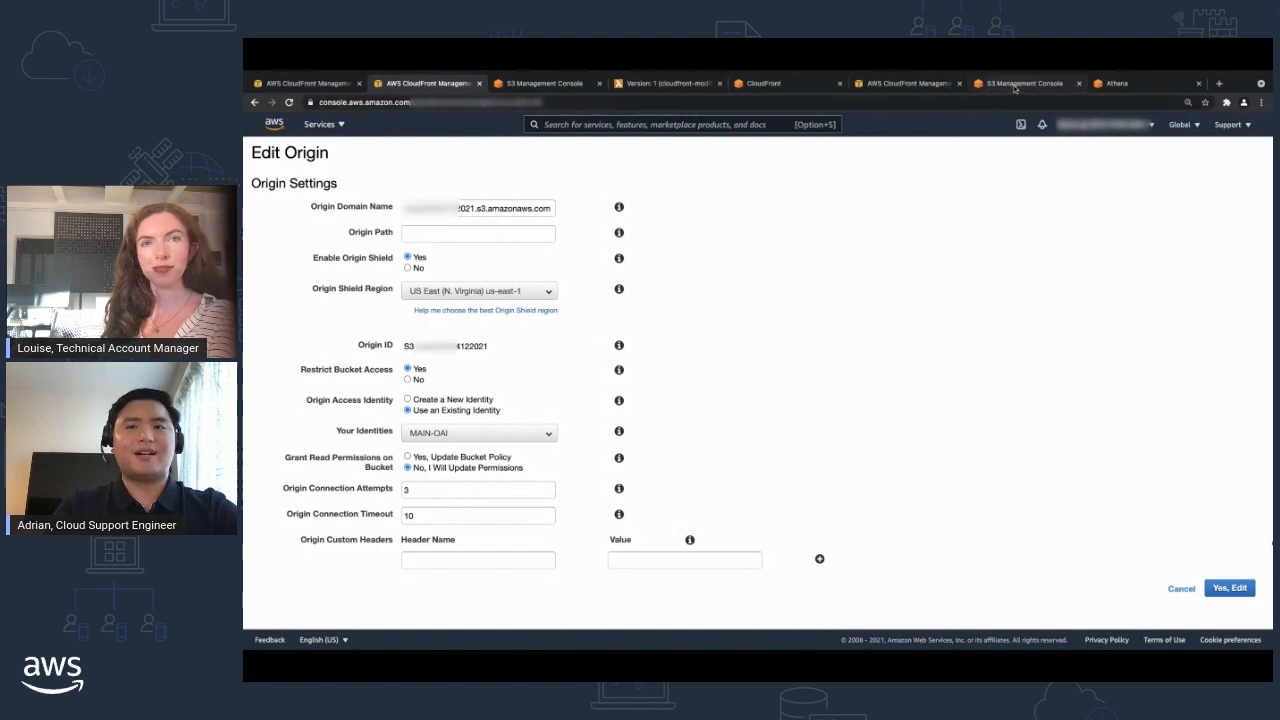
Review the Block Public Access settings in the origin bucket's S3 permissions and dismiss the notification banners.
click(533, 86)
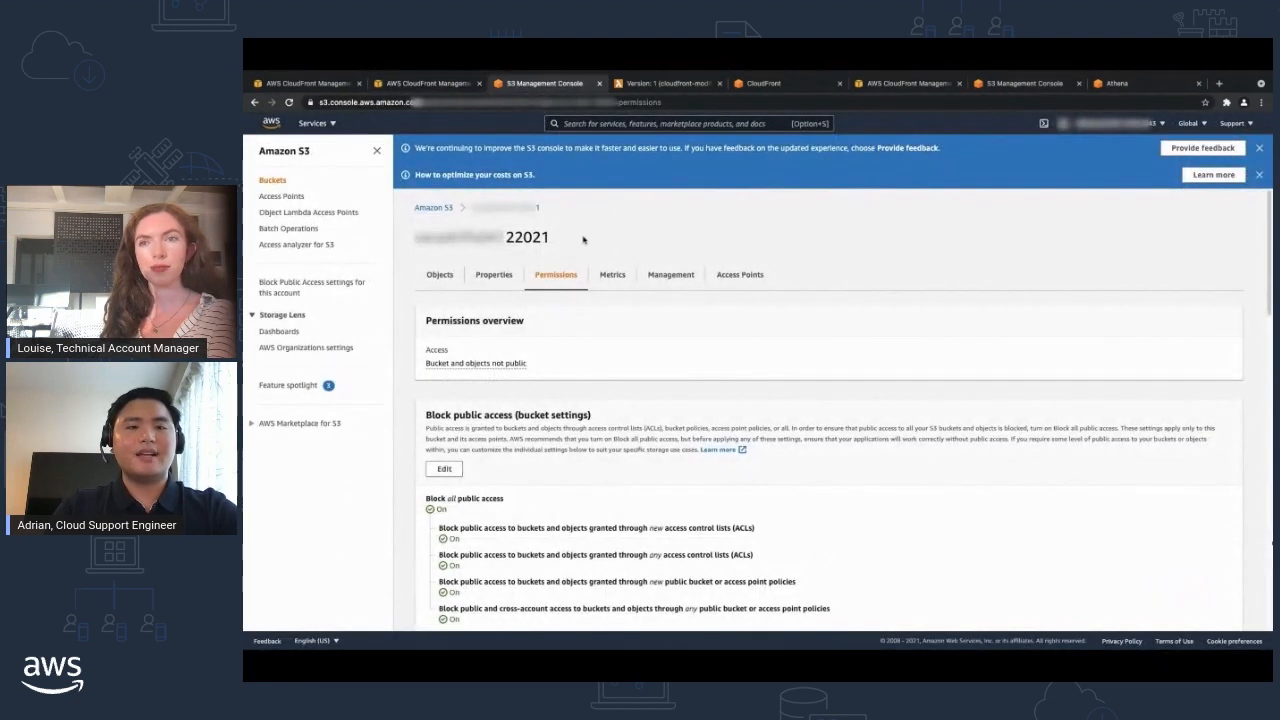
double_click(527, 237)
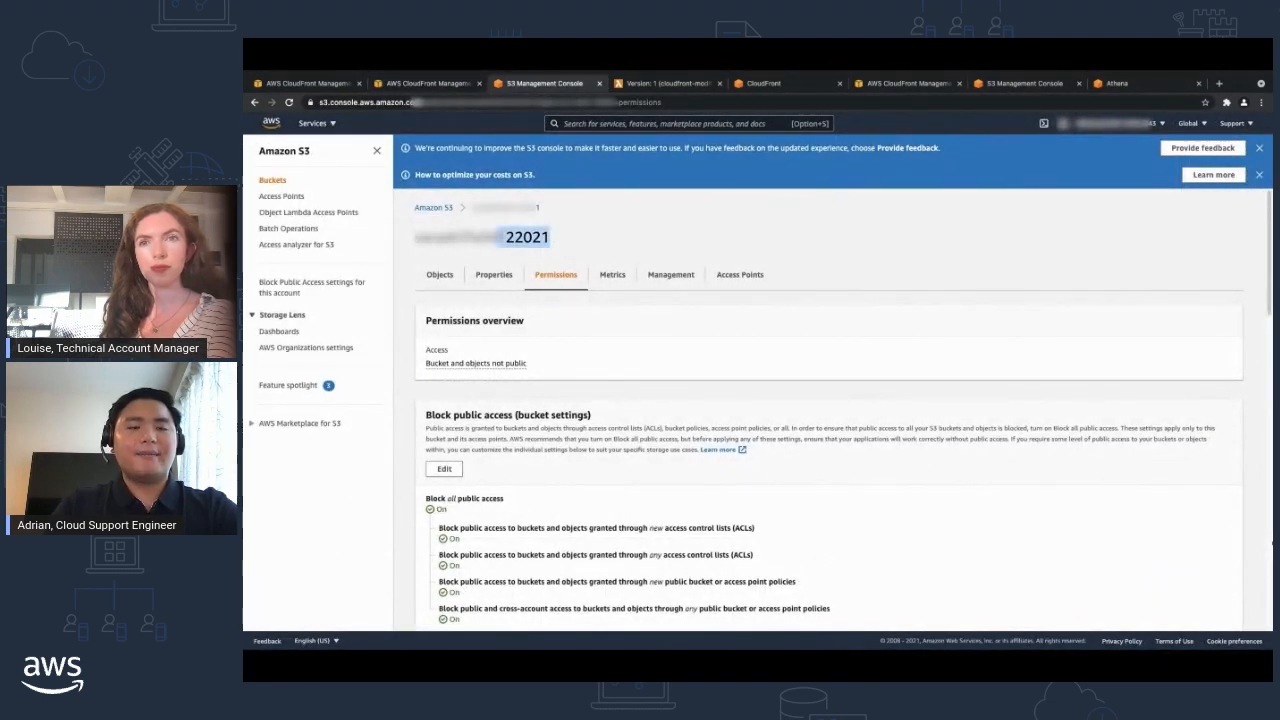
click(547, 338)
scroll(551, 340, down, 1)
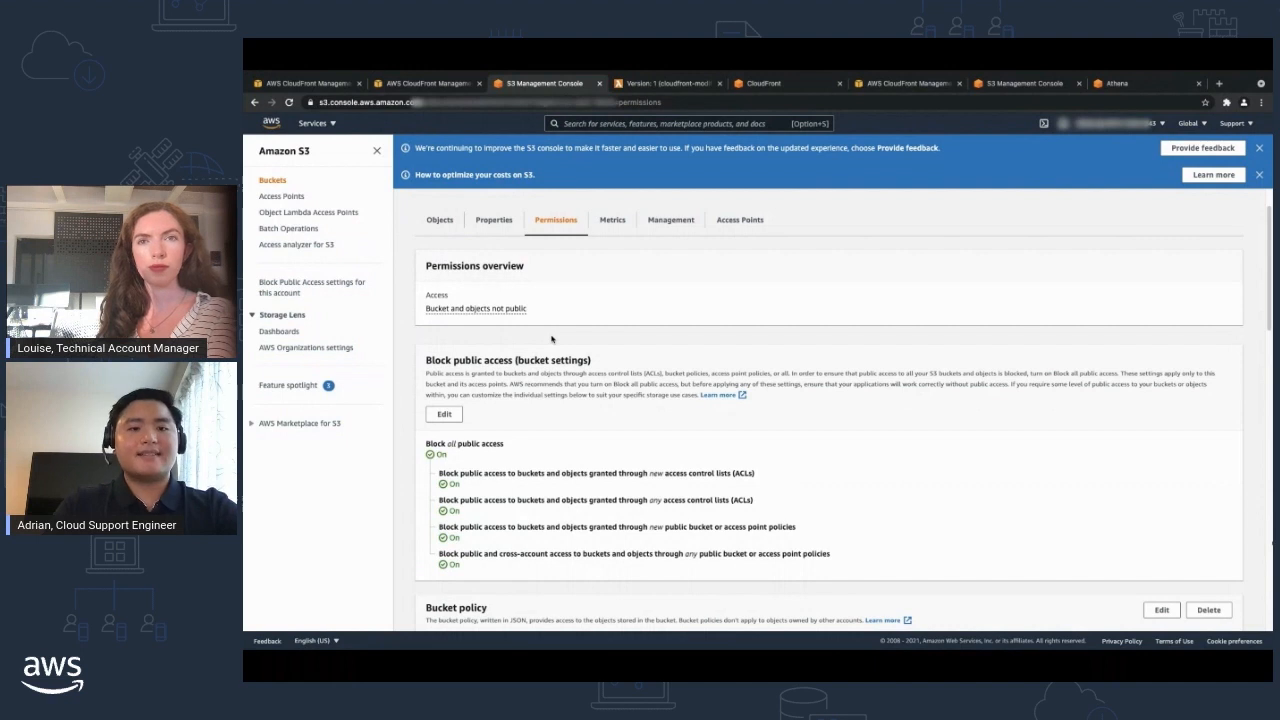
scroll(551, 339, down, 1)
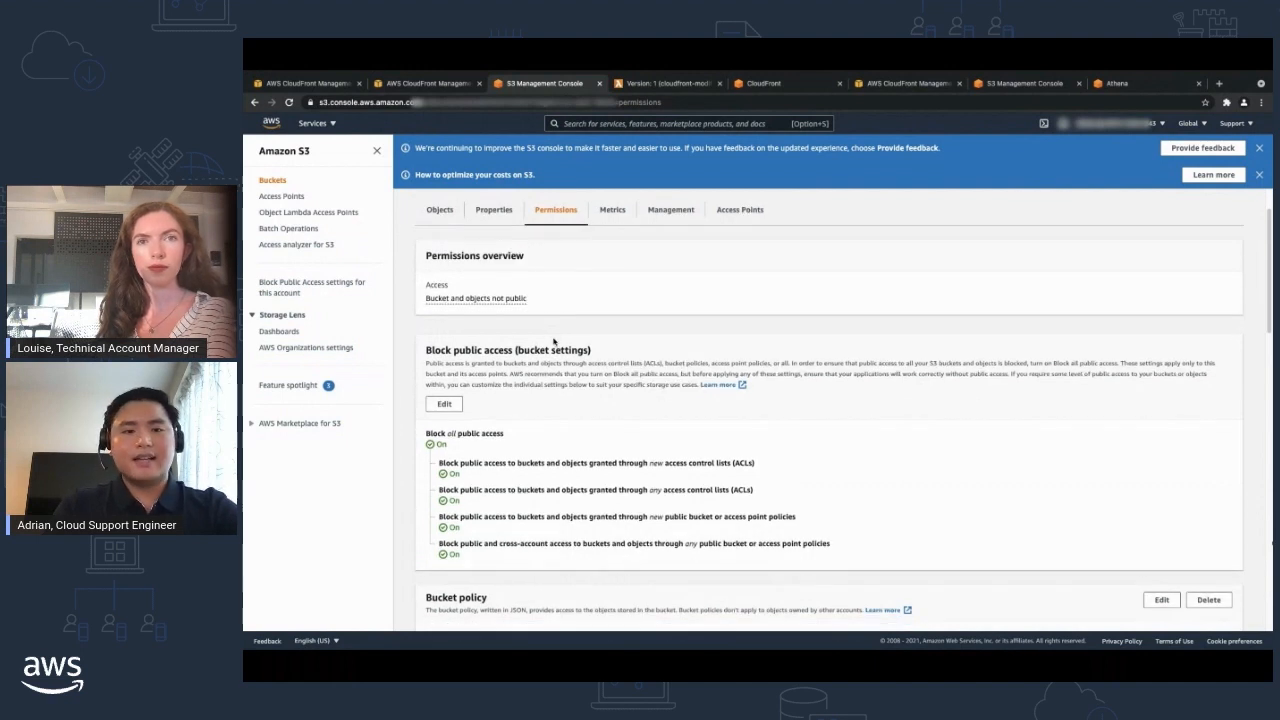
click(1259, 175)
click(1259, 147)
scroll(476, 350, down, 2)
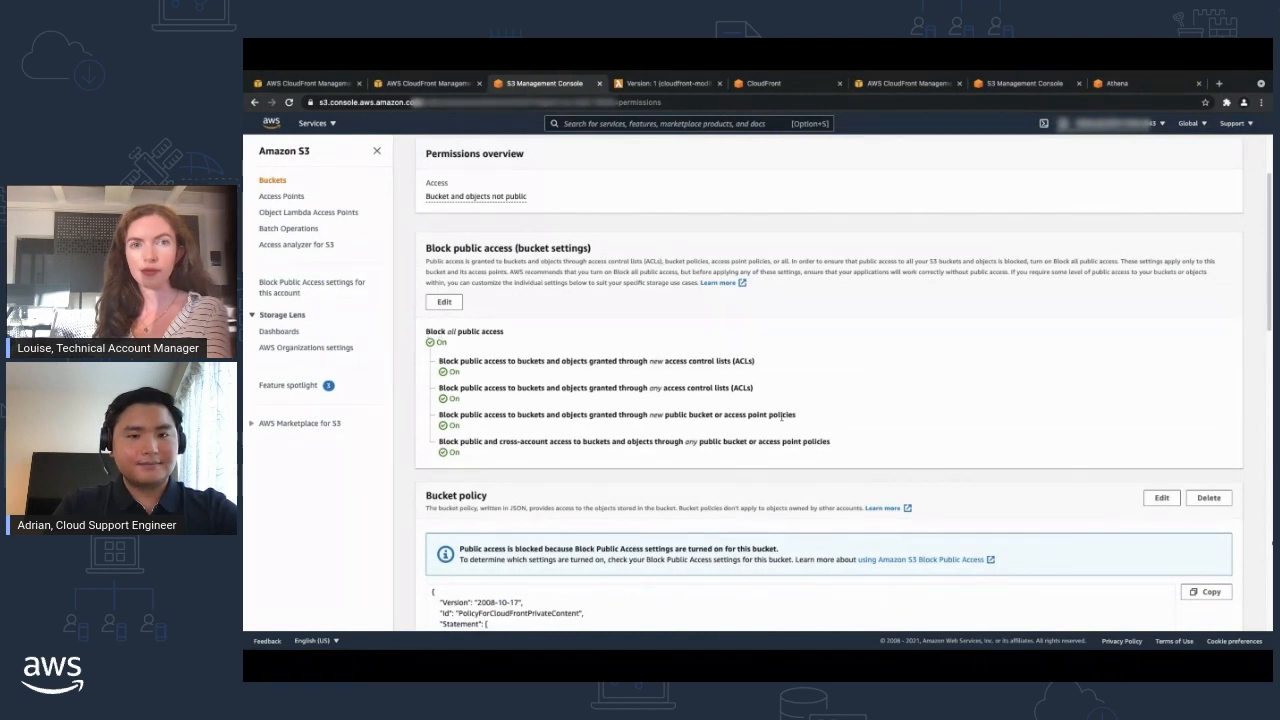
Examine the bucket policy's origin access identity principal, s3:GetObject action and bucket resource.
scroll(779, 417, down, 5)
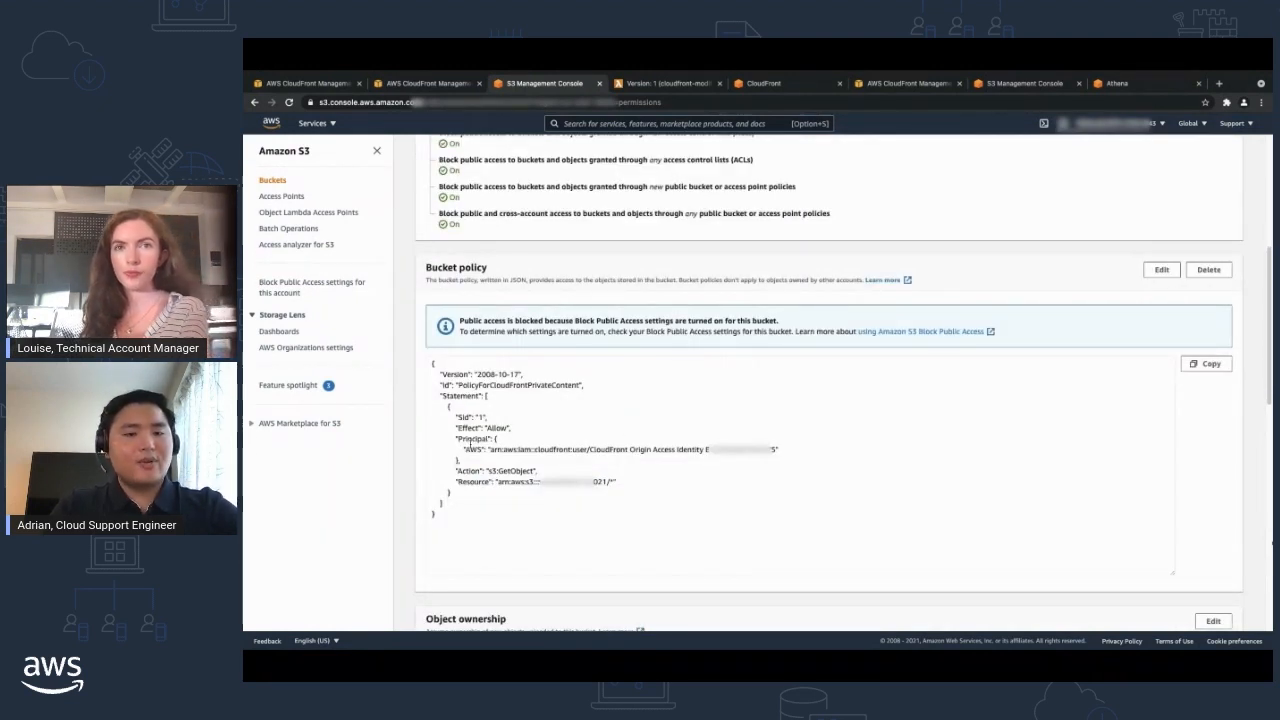
drag(464, 449, 791, 447)
drag(538, 471, 621, 482)
click(659, 483)
scroll(653, 486, down, 1)
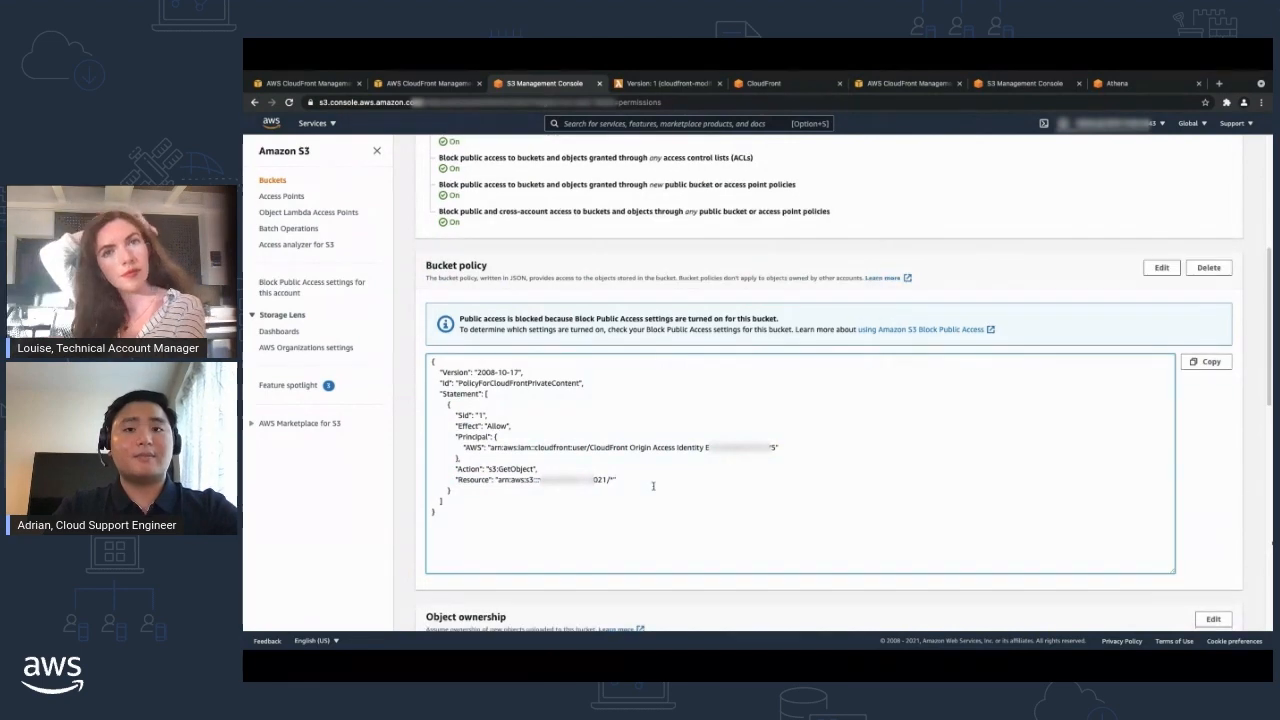
scroll(652, 484, down, 3)
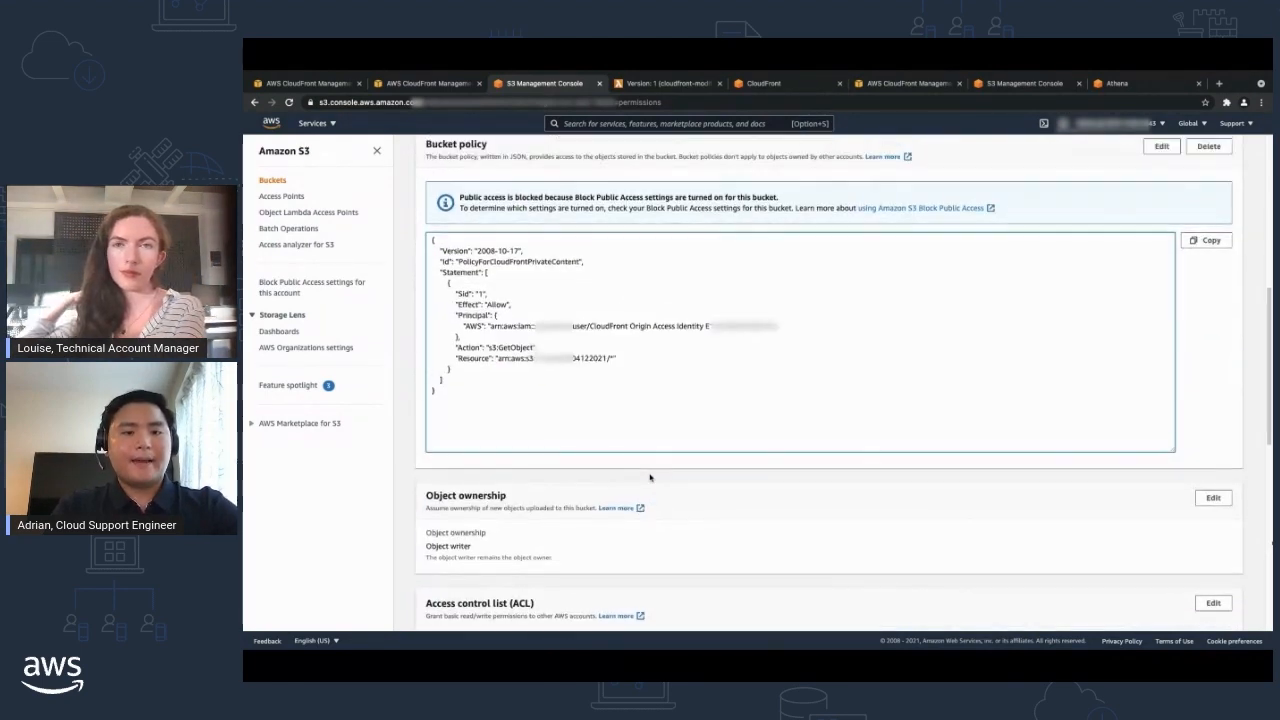
scroll(650, 477, up, 6)
scroll(648, 472, down, 12)
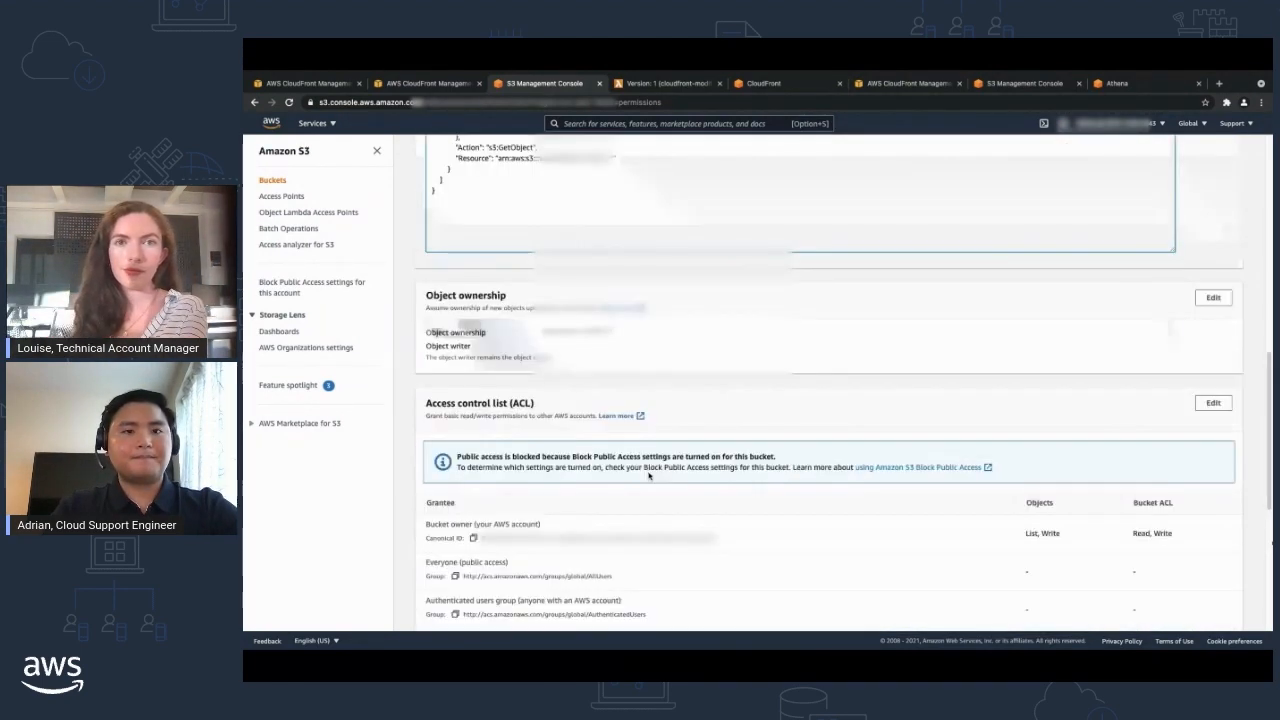
Check the Everyone (public access) grants in the bucket's access control list and cancel the origin edit in CloudFront.
drag(436, 424, 517, 420)
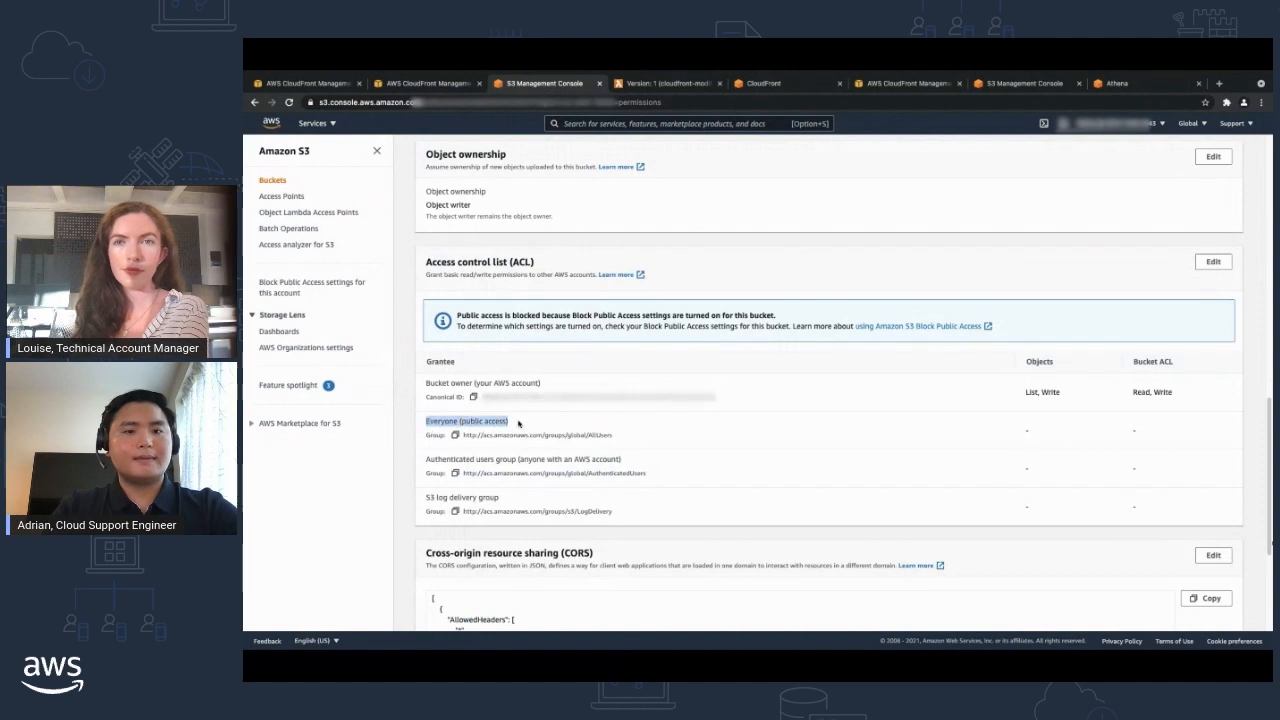
click(661, 427)
drag(1130, 434, 1157, 434)
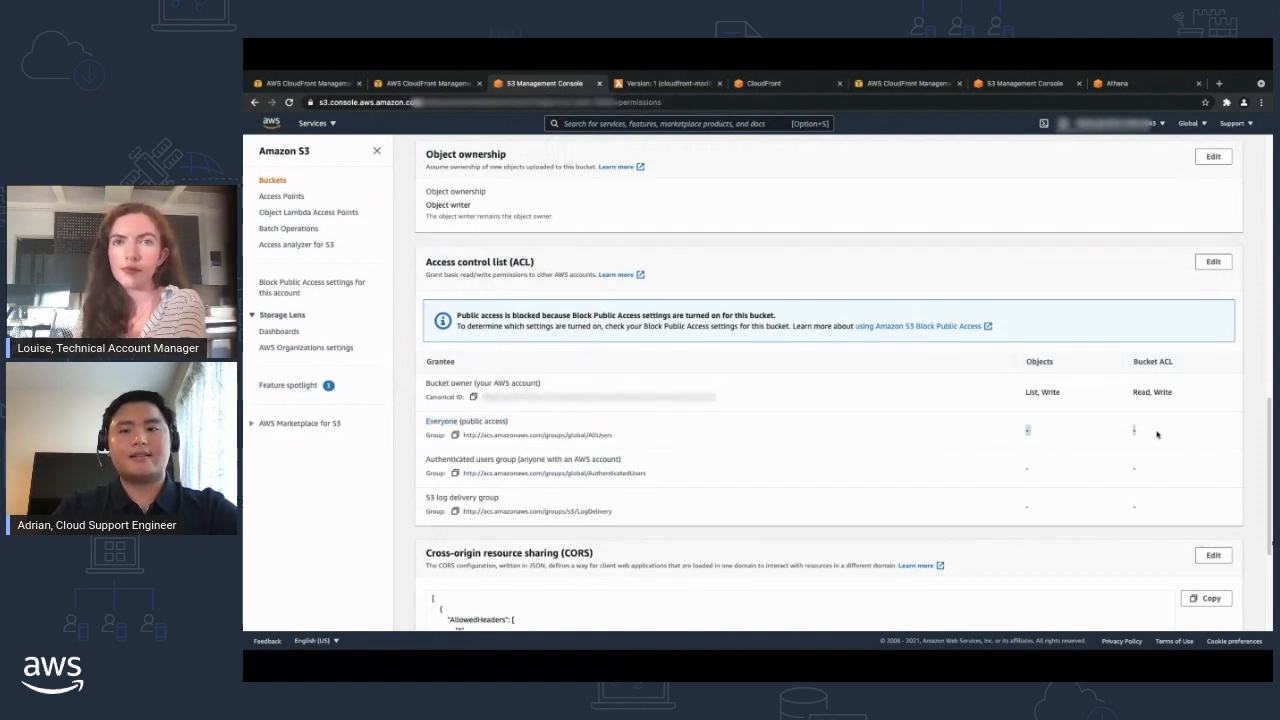
click(1144, 432)
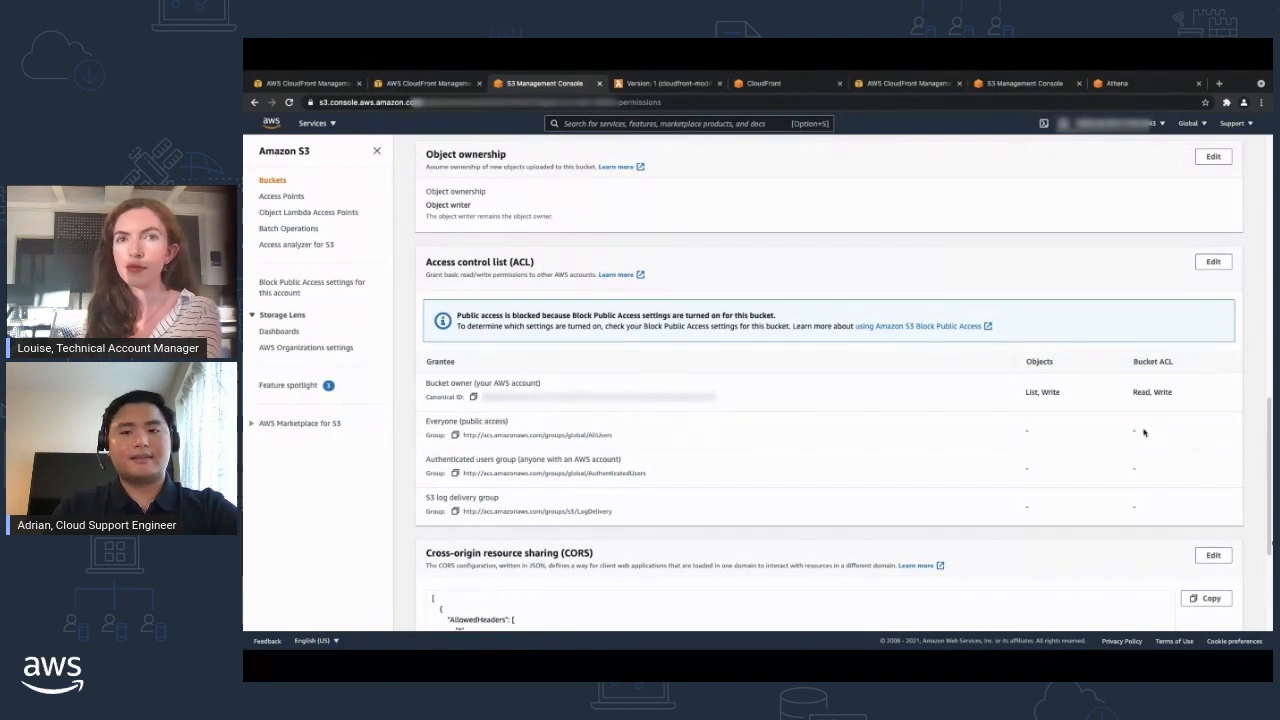
scroll(1051, 435, up, 10)
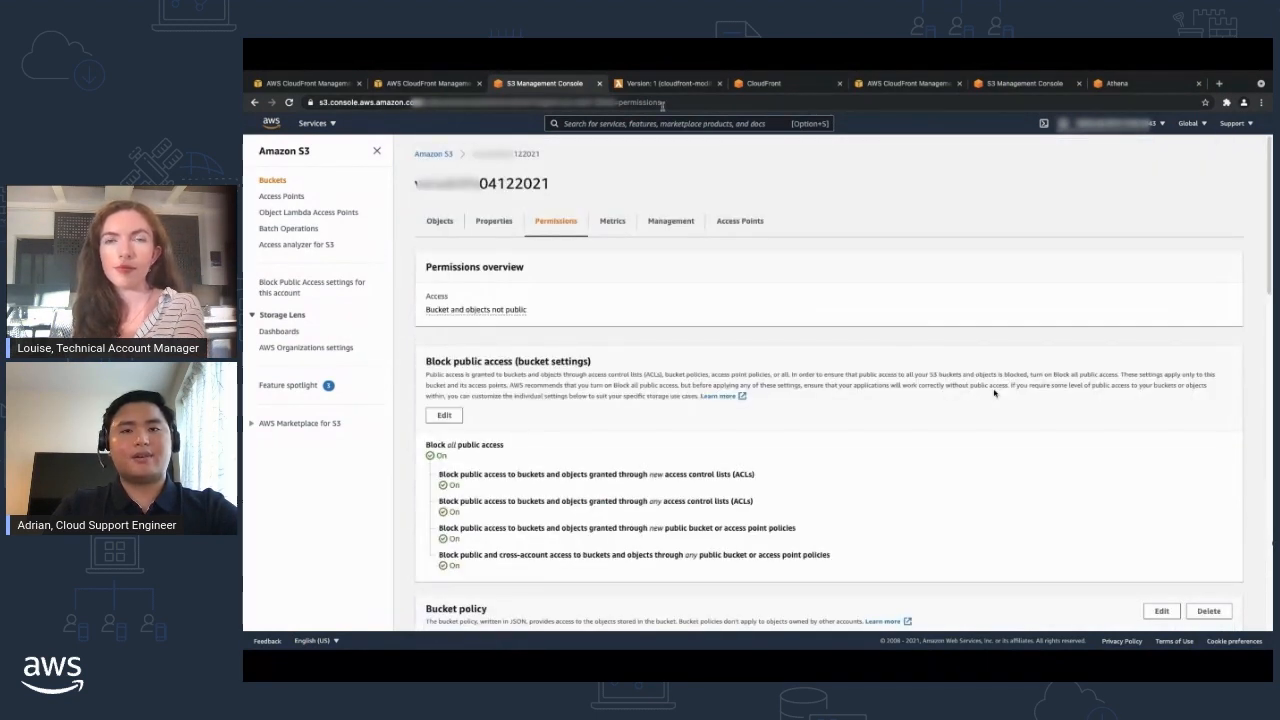
click(422, 88)
click(1181, 589)
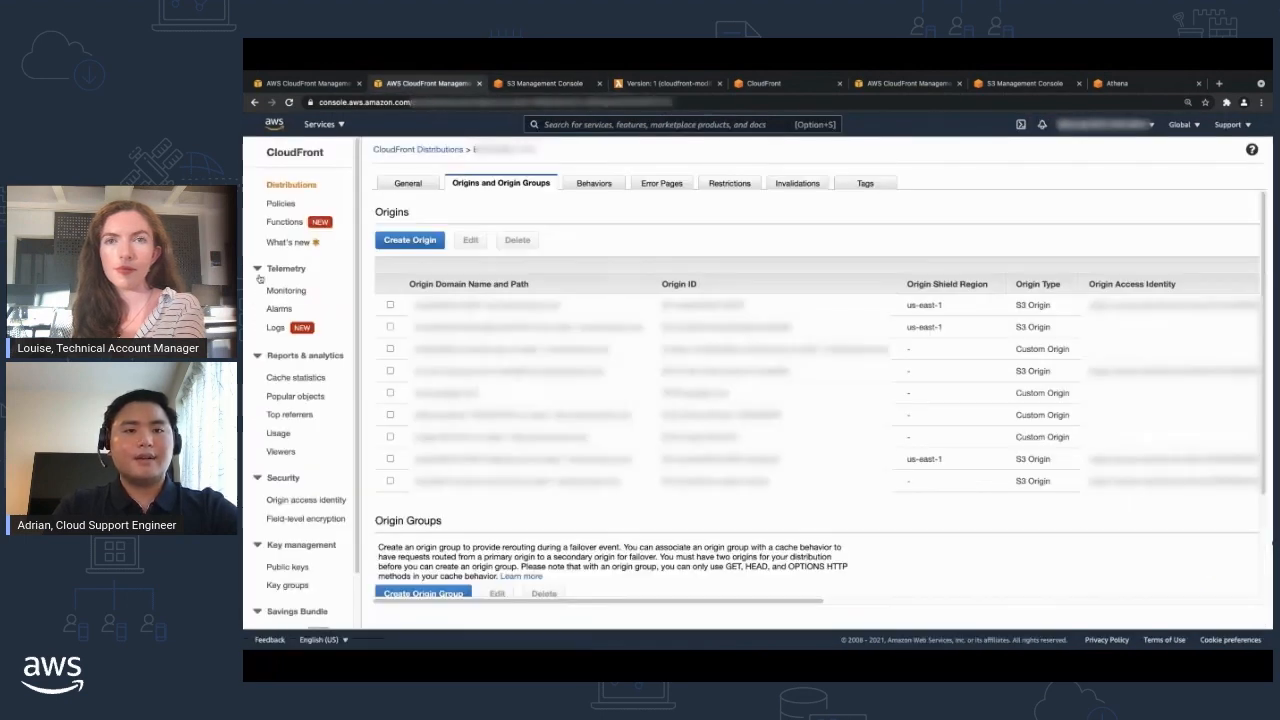
Set the custom time range of the distribution's CloudFront monitoring charts to 3 months.
click(761, 88)
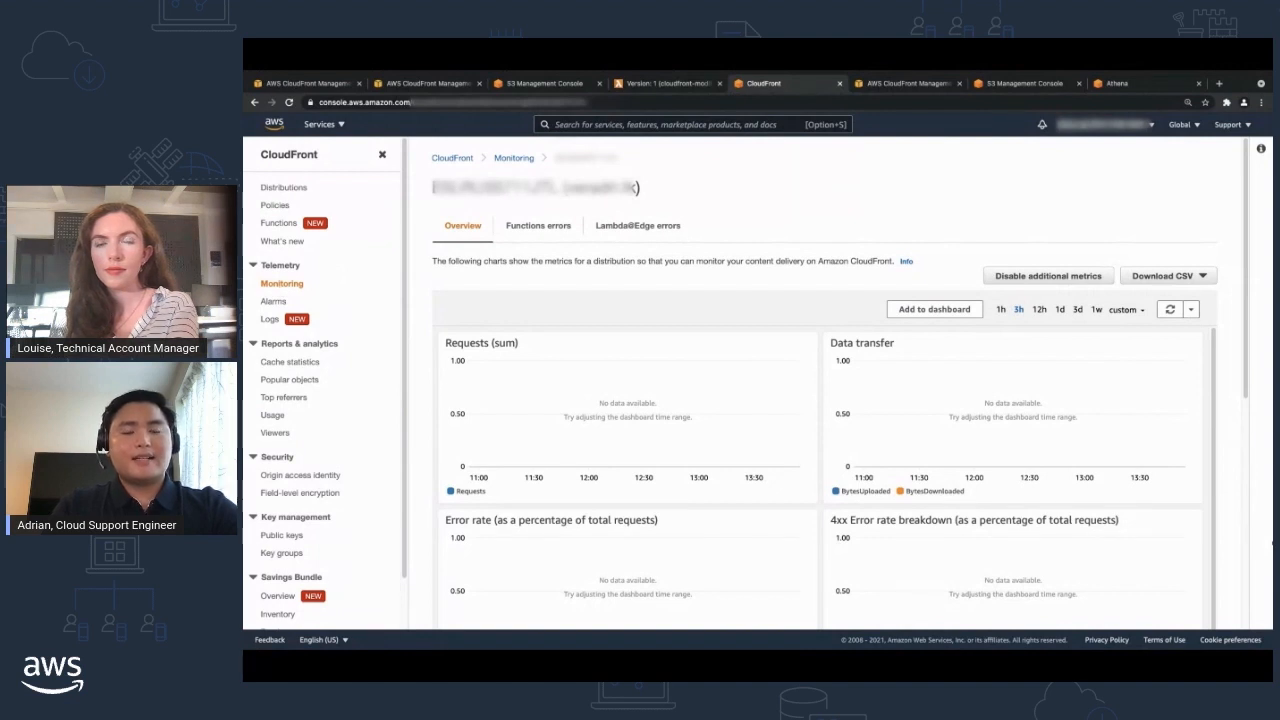
click(1121, 310)
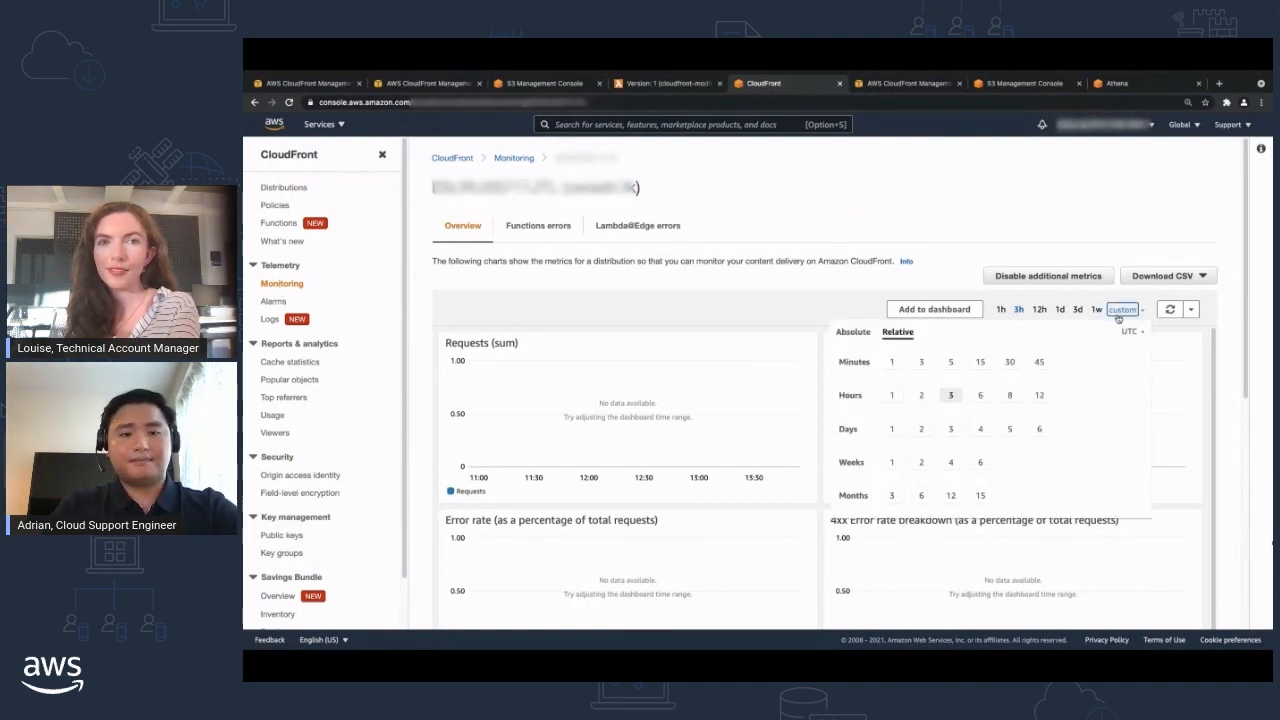
click(891, 495)
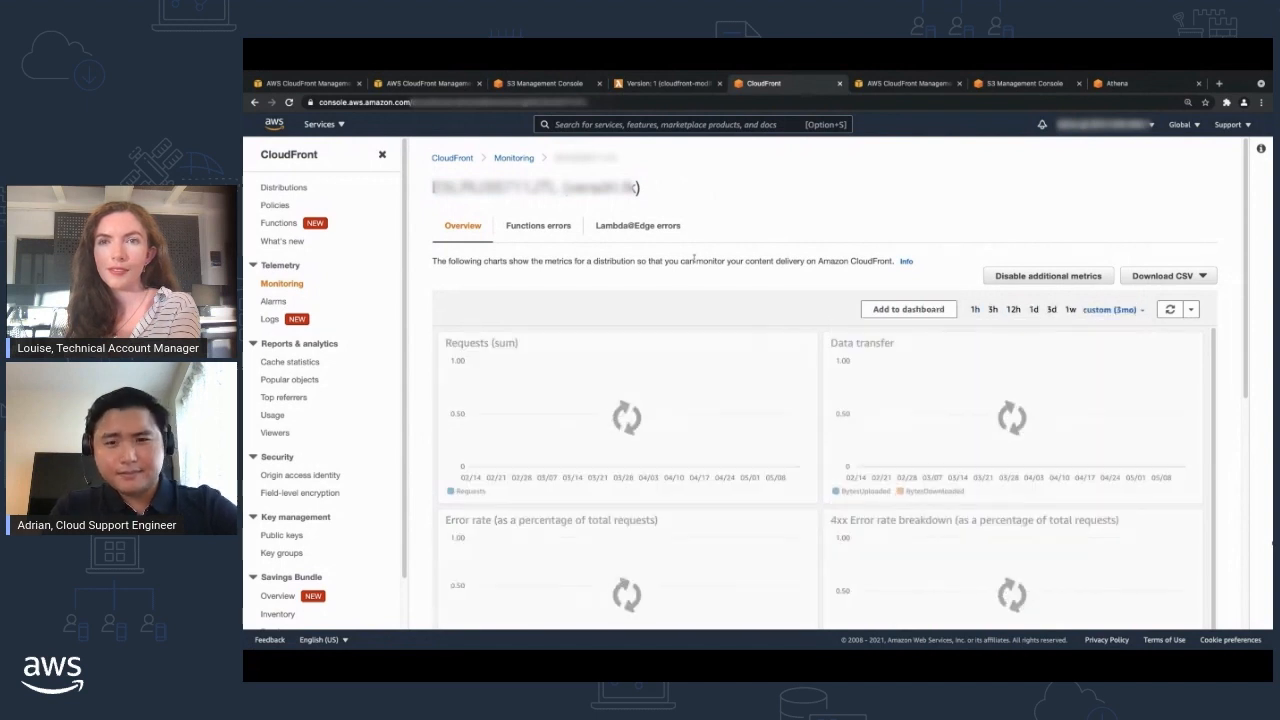
Review the distribution's monitoring charts for requests, data transfer, error rates, origin latency and cache hit rate.
scroll(614, 373, down, 2)
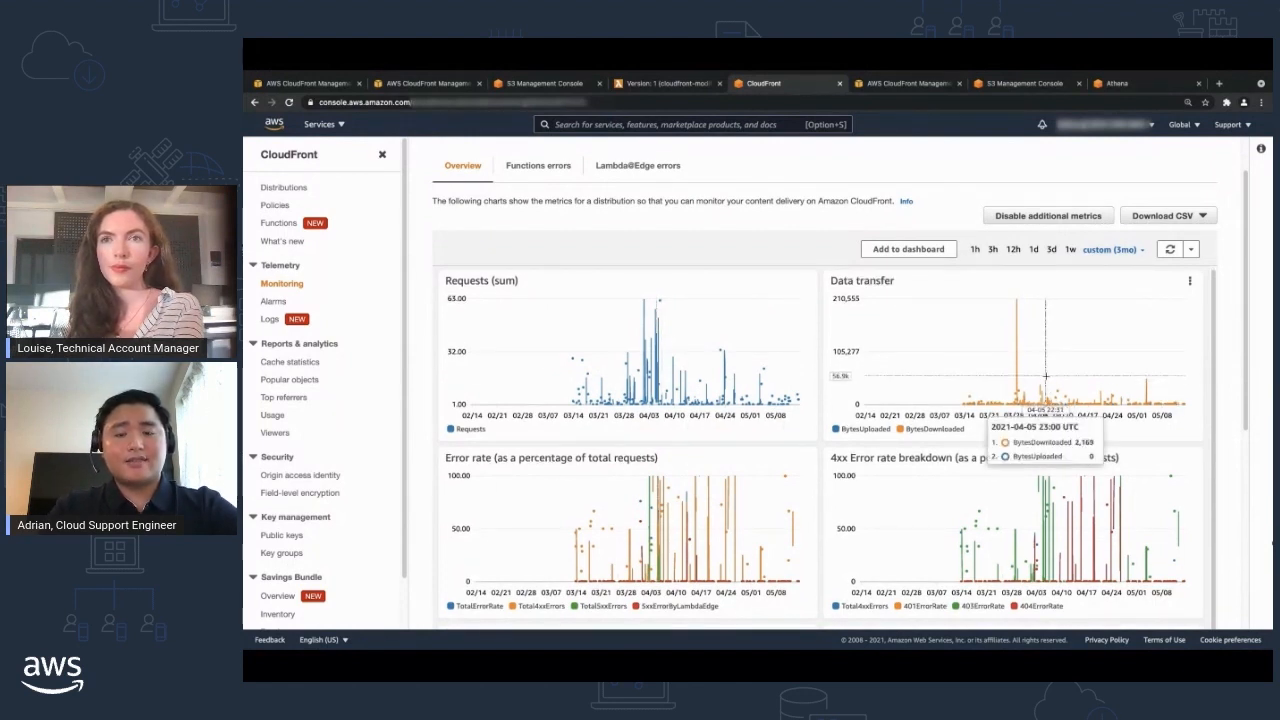
scroll(645, 488, down, 1)
scroll(642, 484, down, 5)
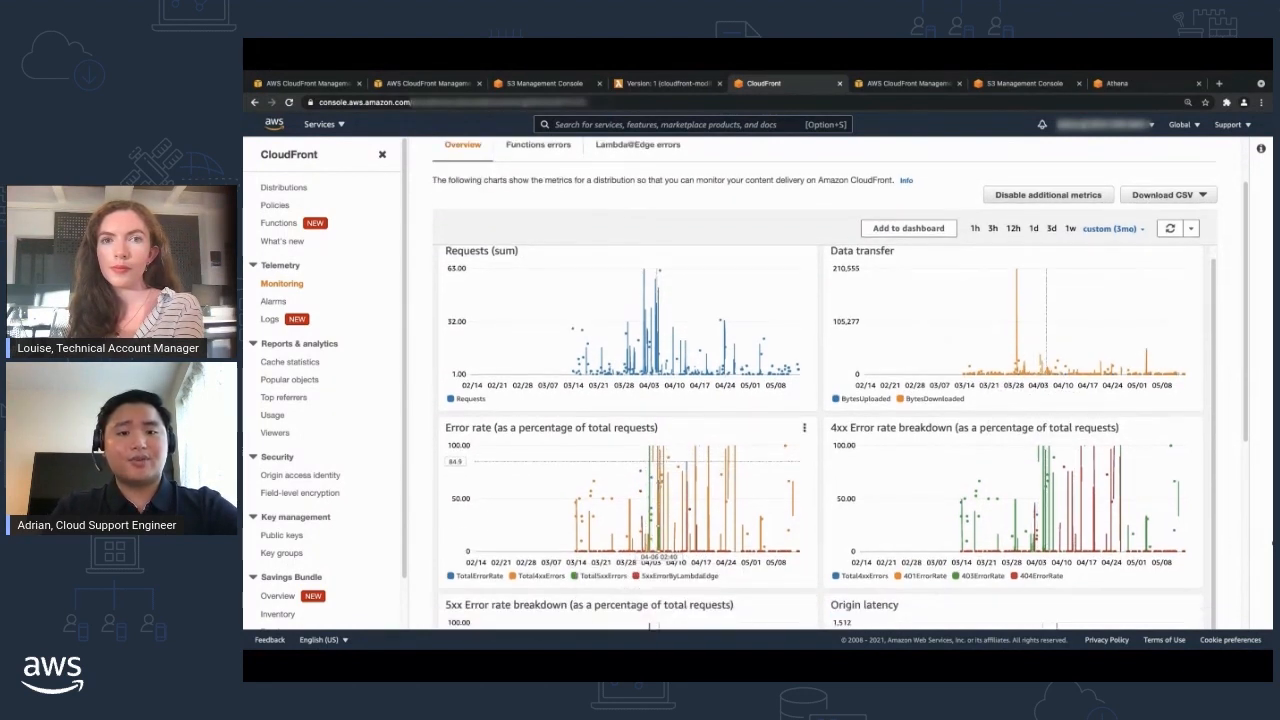
scroll(973, 474, down, 3)
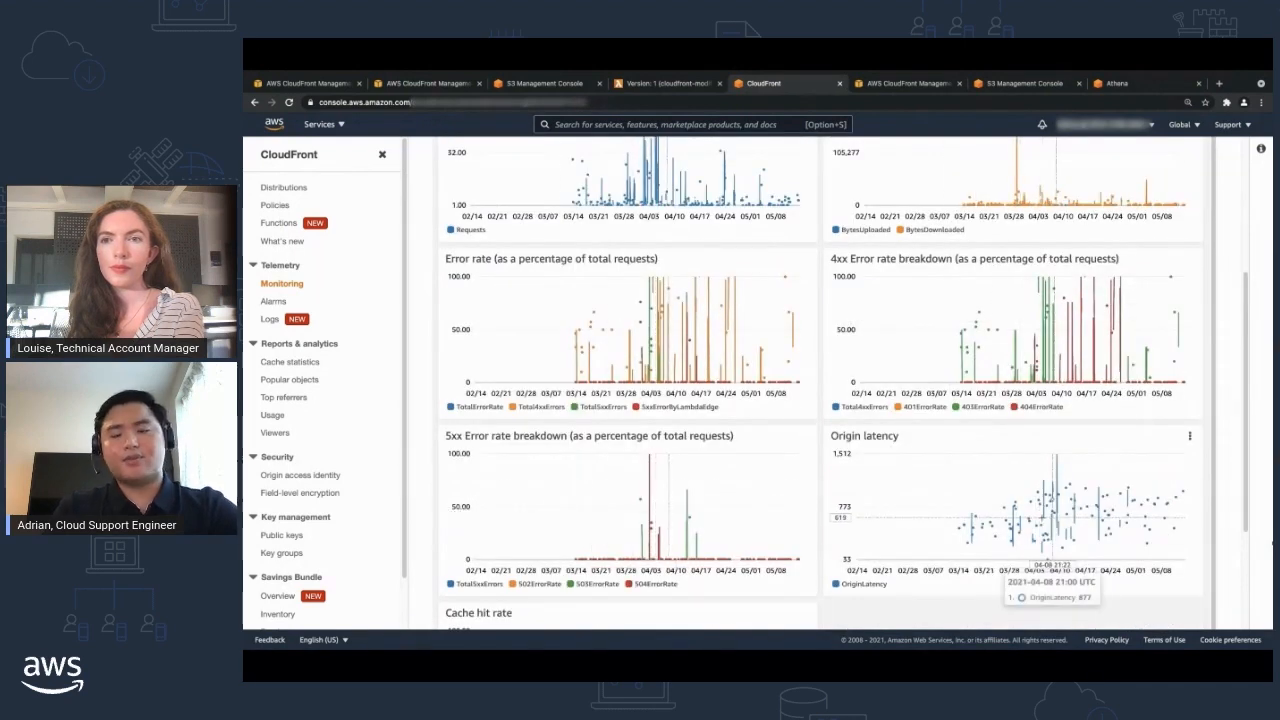
scroll(920, 510, down, 5)
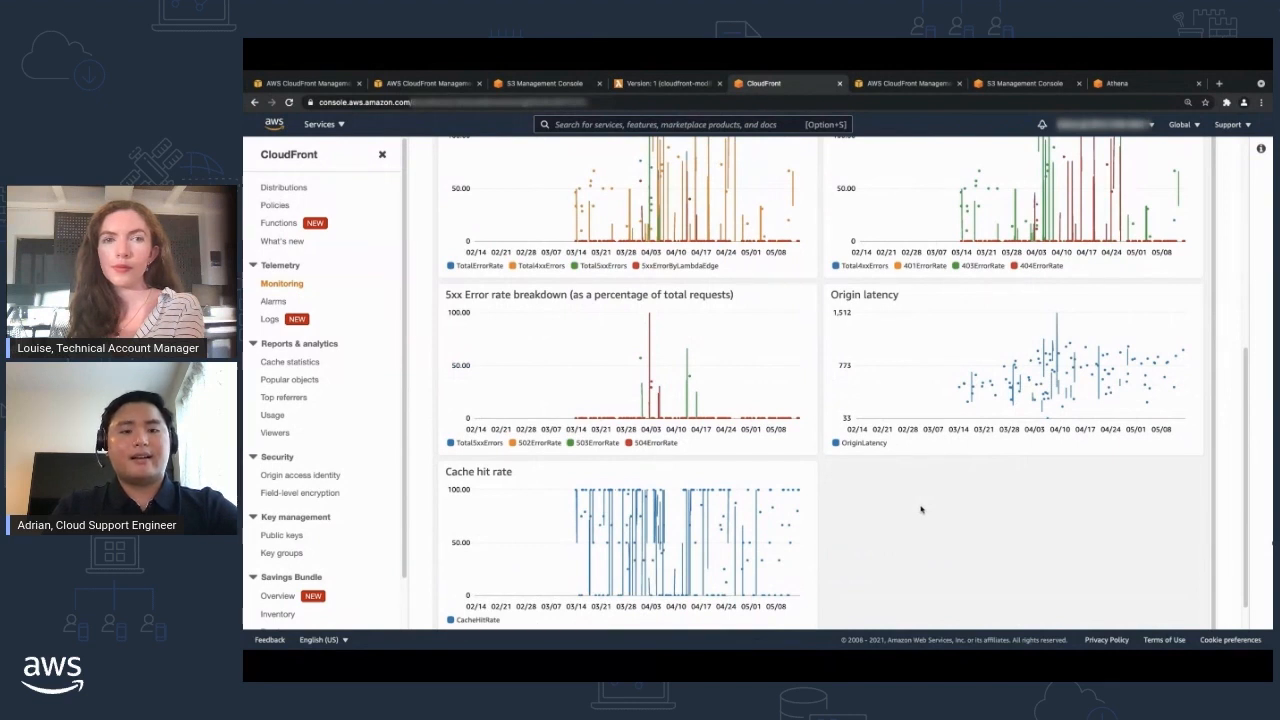
scroll(920, 508, down, 1)
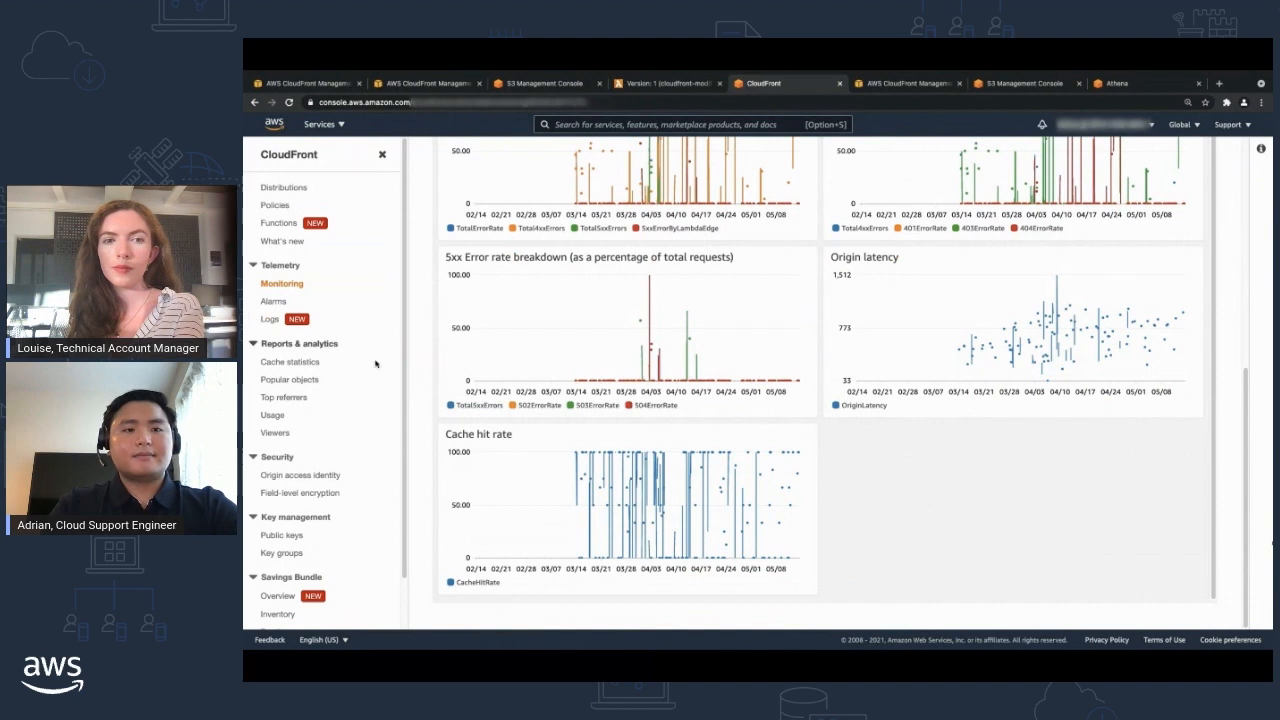
Review the Cache Statistics report's charts for total requests, result types, bytes transferred, HTTP status codes and unfinished downloads.
click(919, 85)
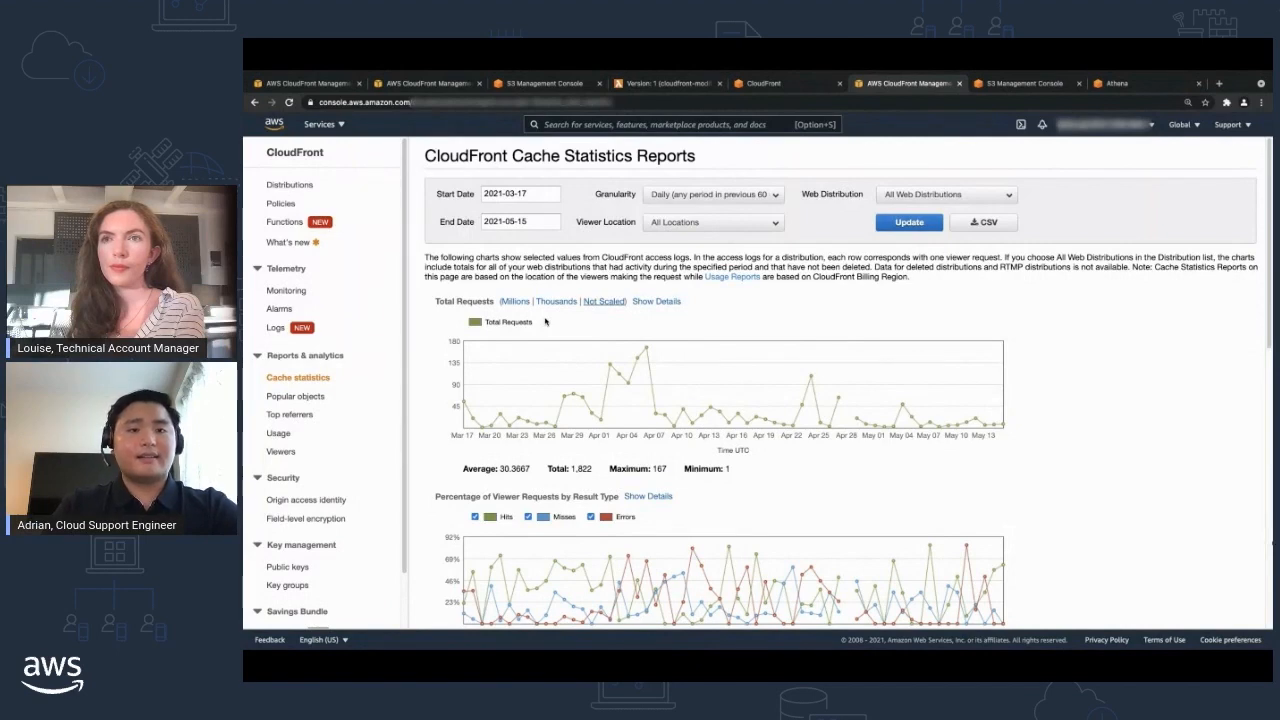
scroll(600, 400, down, 3)
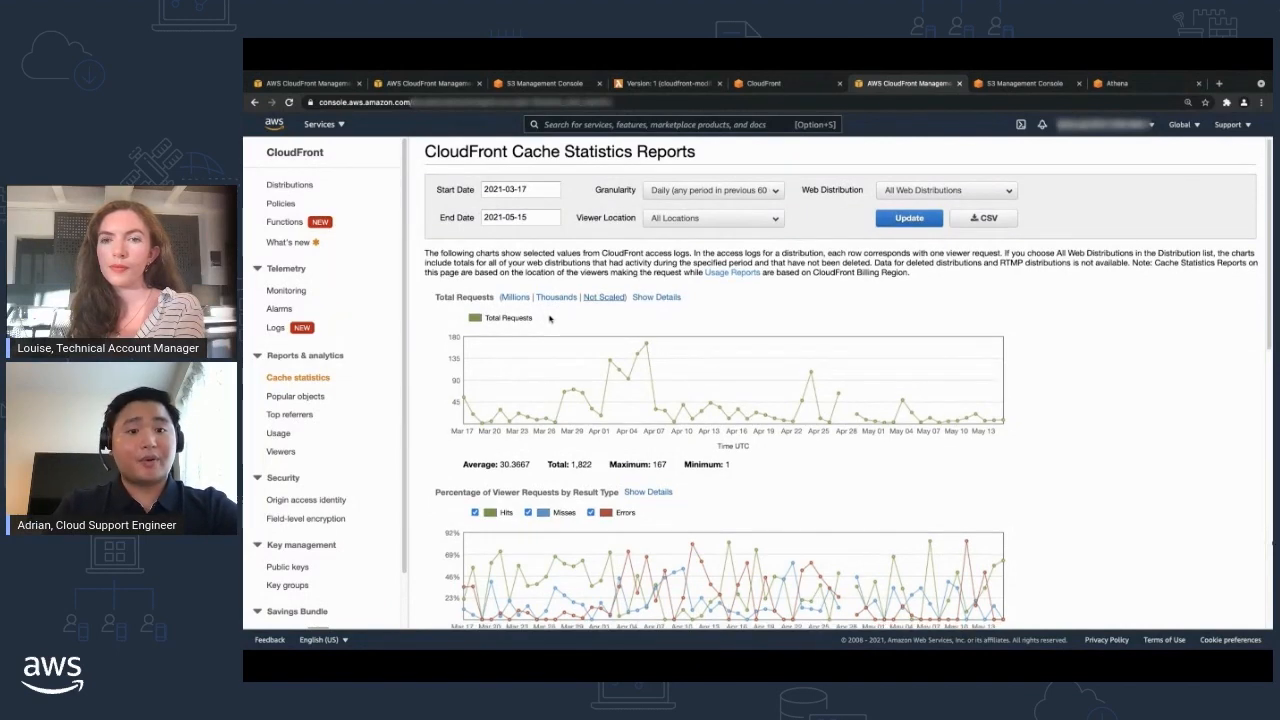
scroll(684, 460, down, 5)
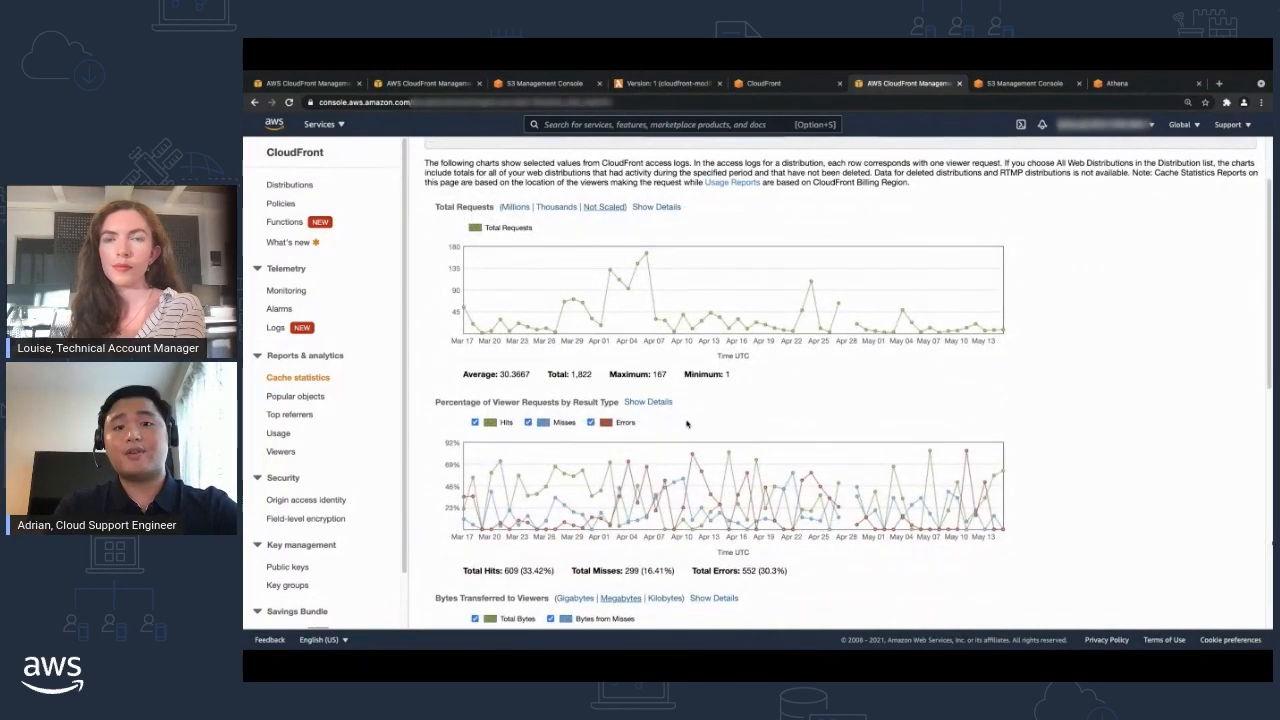
scroll(698, 442, down, 5)
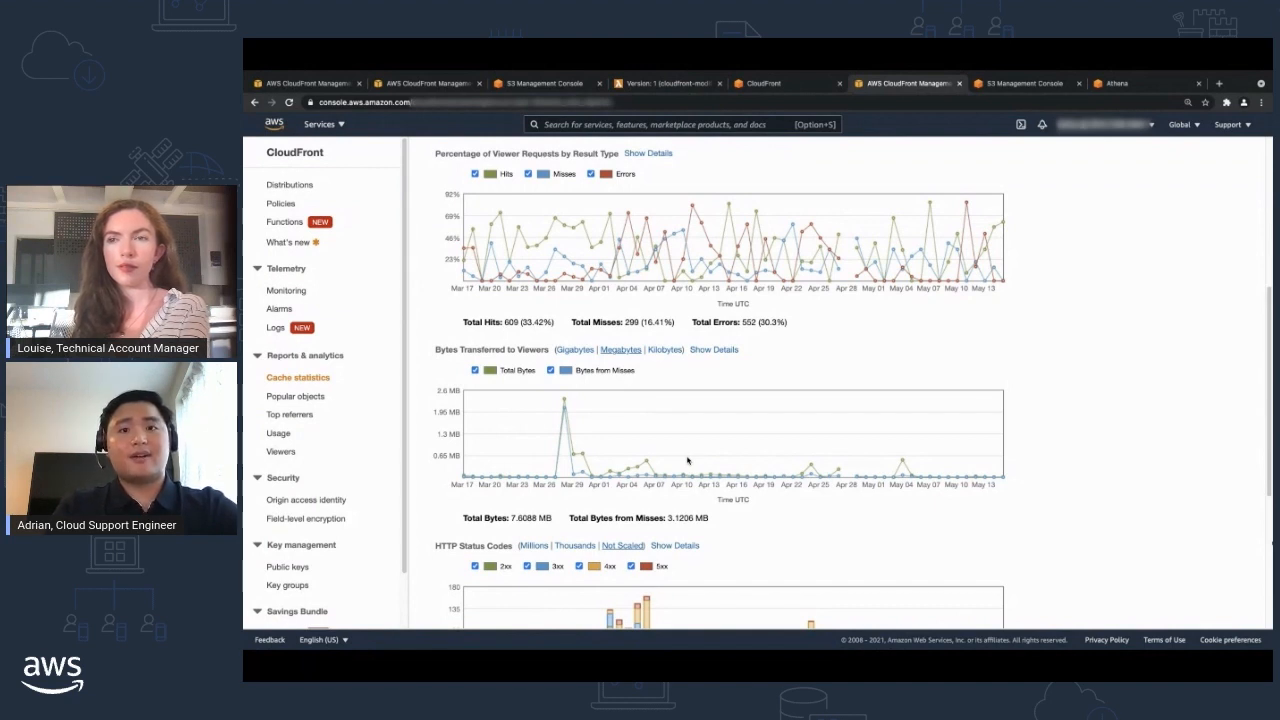
scroll(683, 470, down, 4)
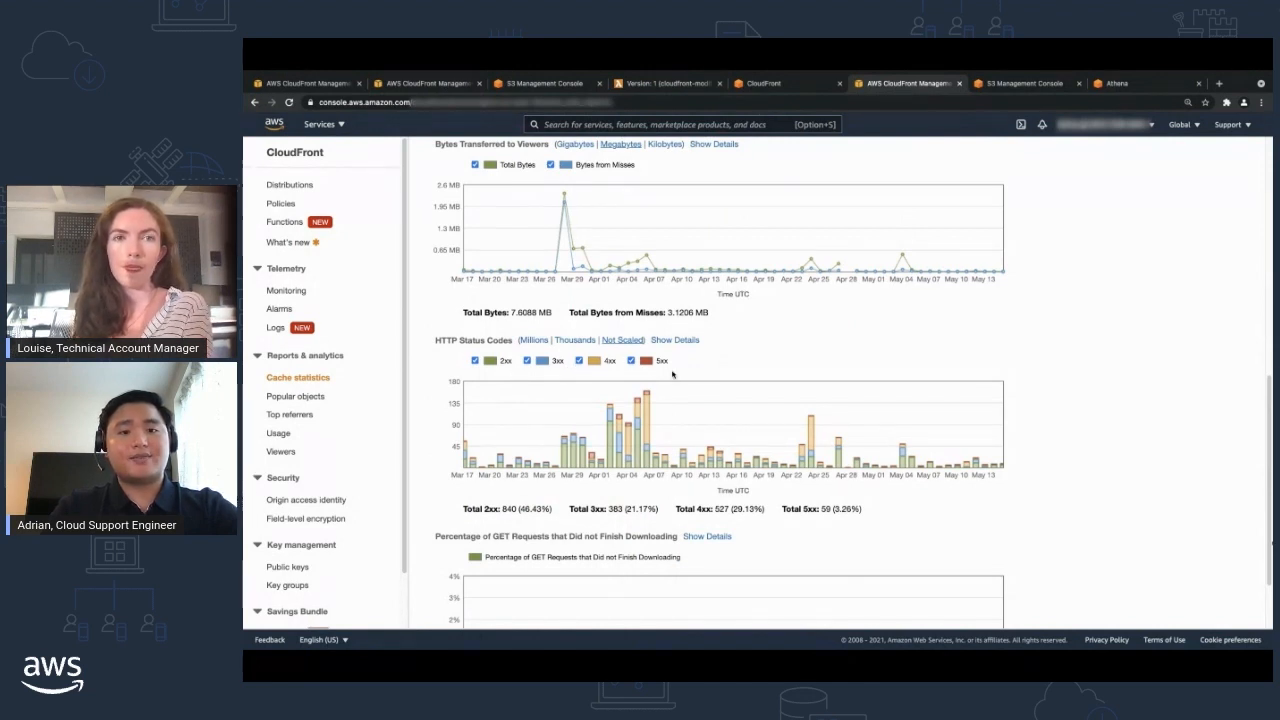
scroll(672, 374, down, 2)
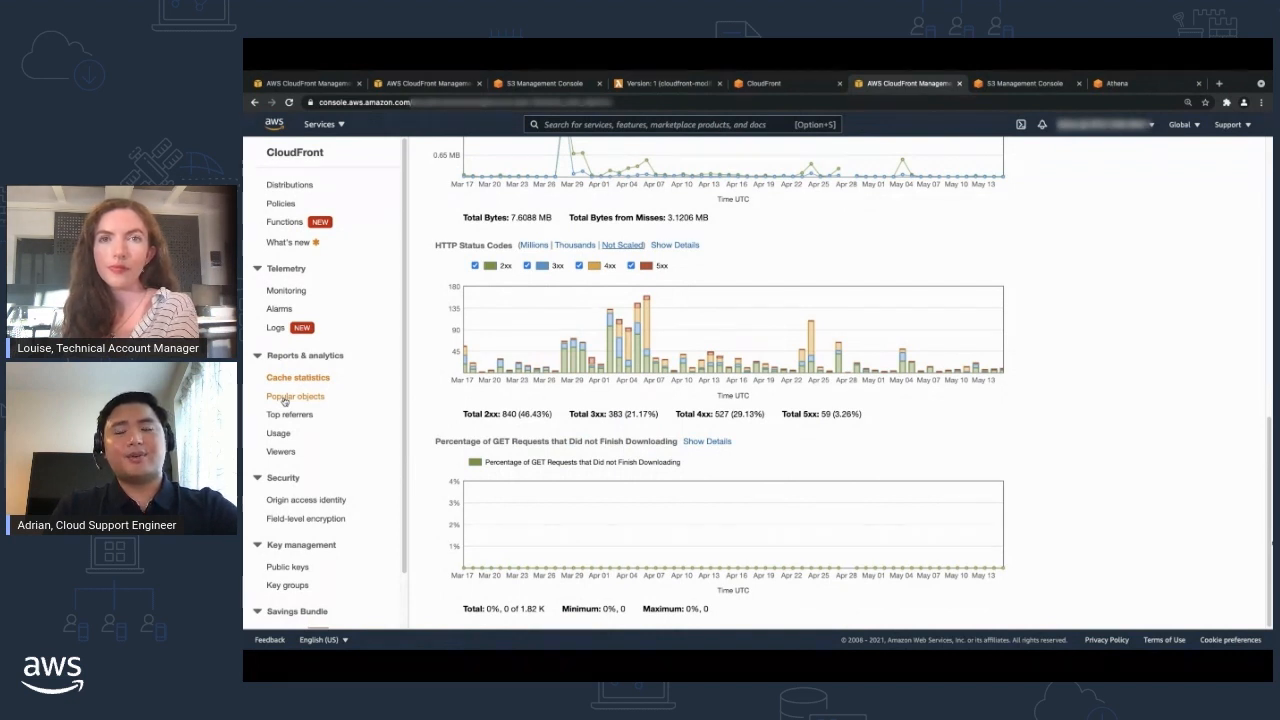
Examine the Popular Objects report's requests, hits, misses, bytes and status code columns for the listed objects.
click(287, 397)
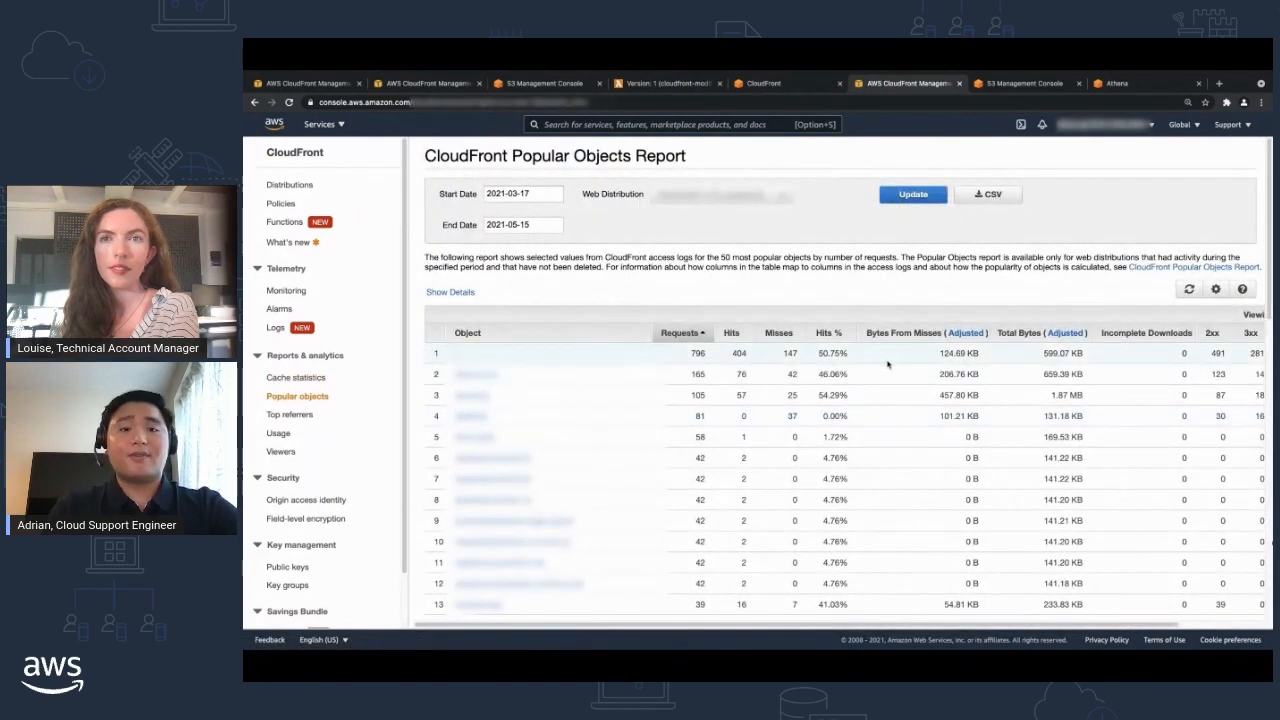
scroll(828, 422, right, 3)
scroll(828, 422, left, 3)
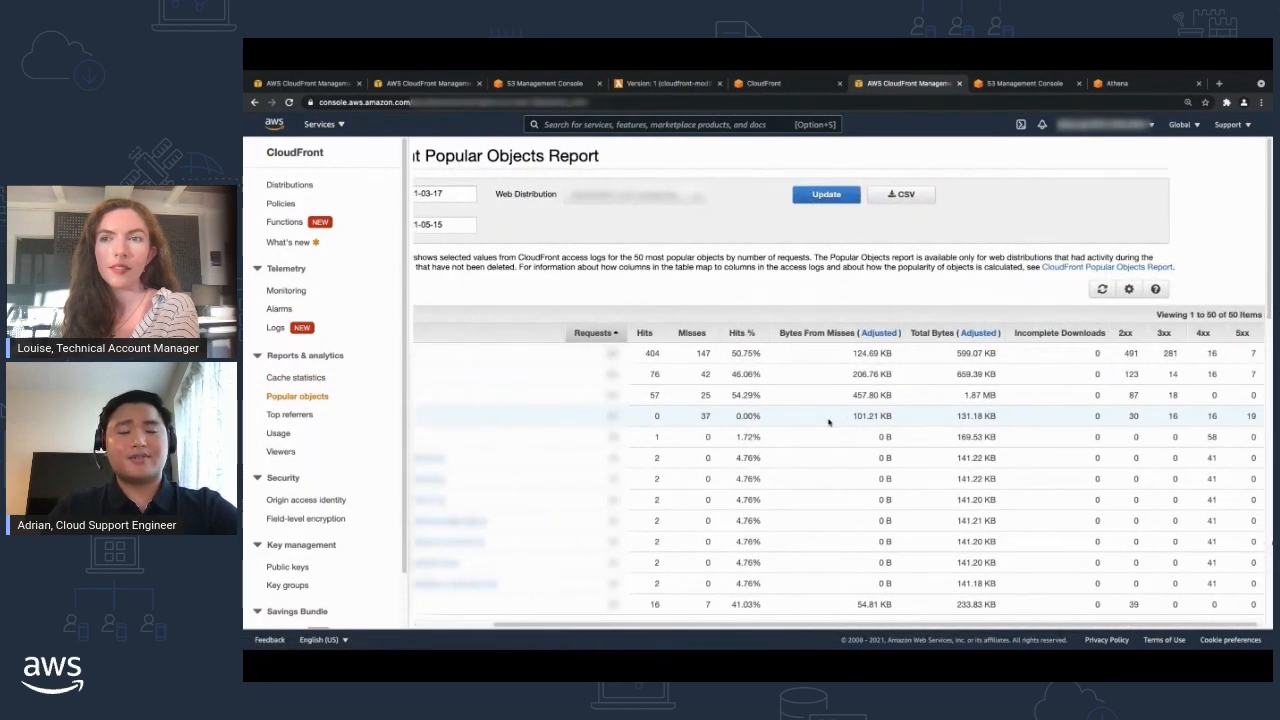
scroll(828, 422, down, 1)
scroll(828, 422, down, 4)
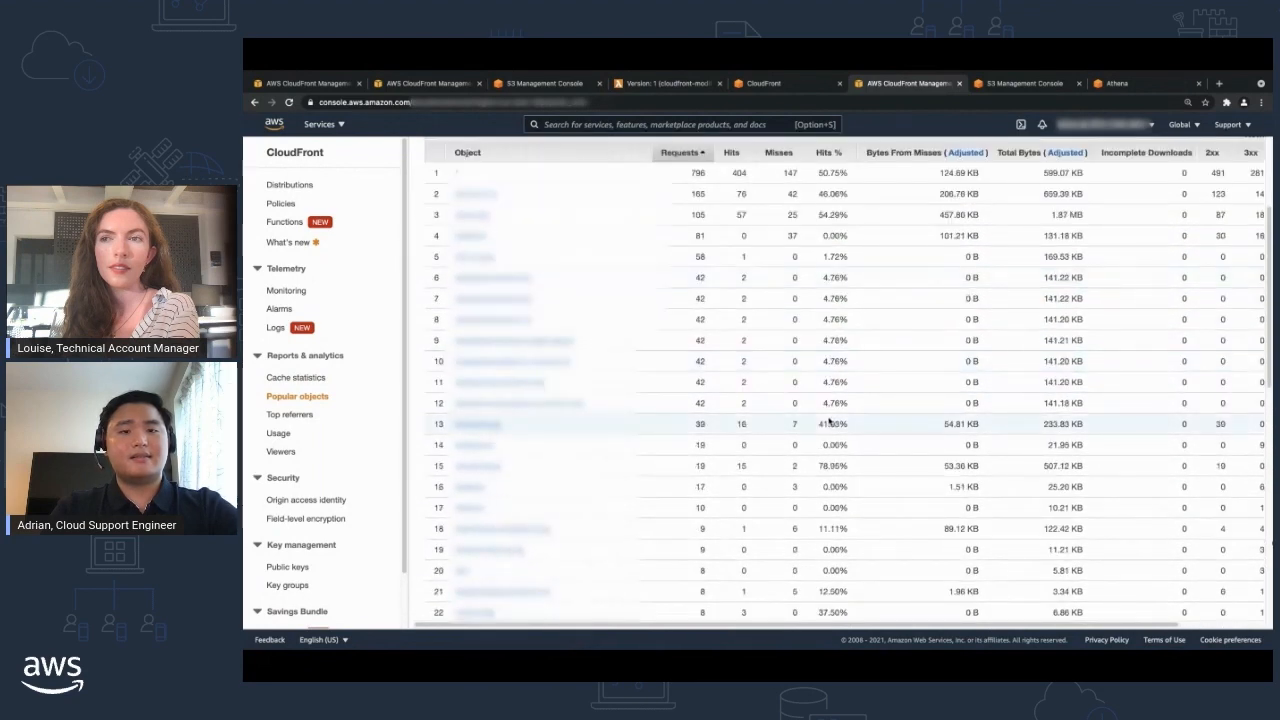
Examine the request count and request percentage of each domain in the Top Referrers report.
click(288, 415)
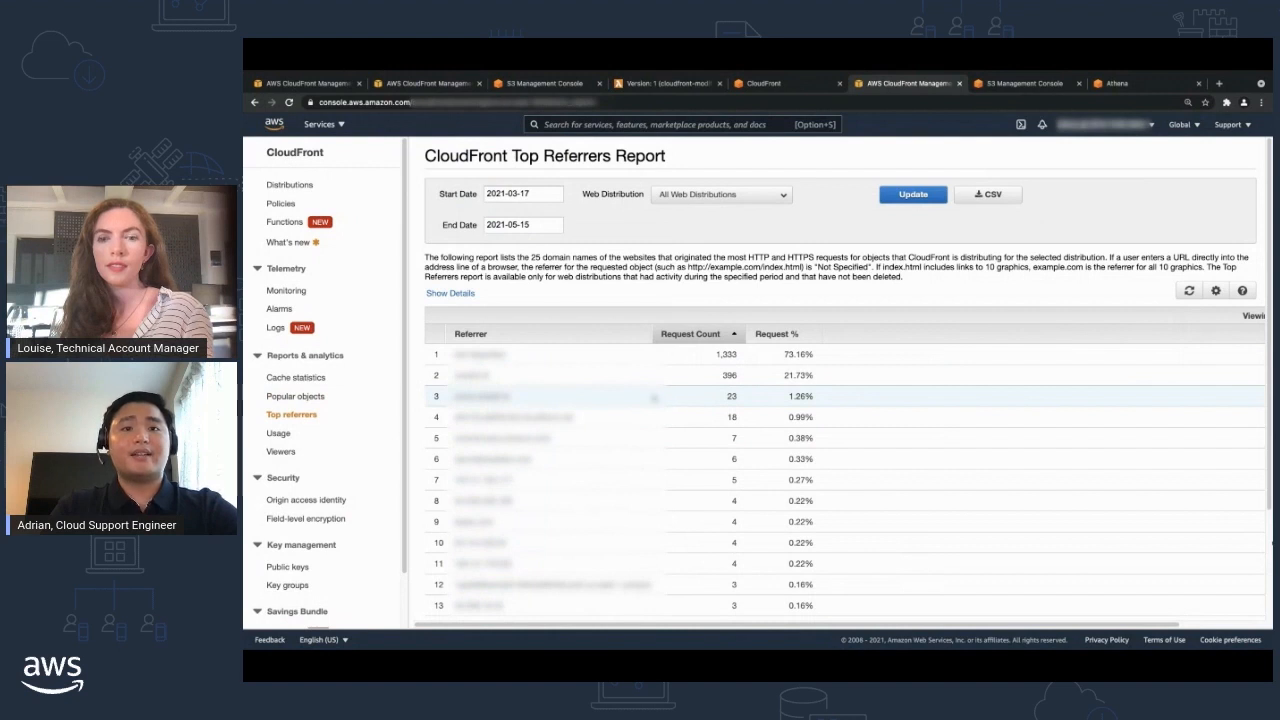
scroll(654, 398, right, 2)
scroll(654, 398, left, 2)
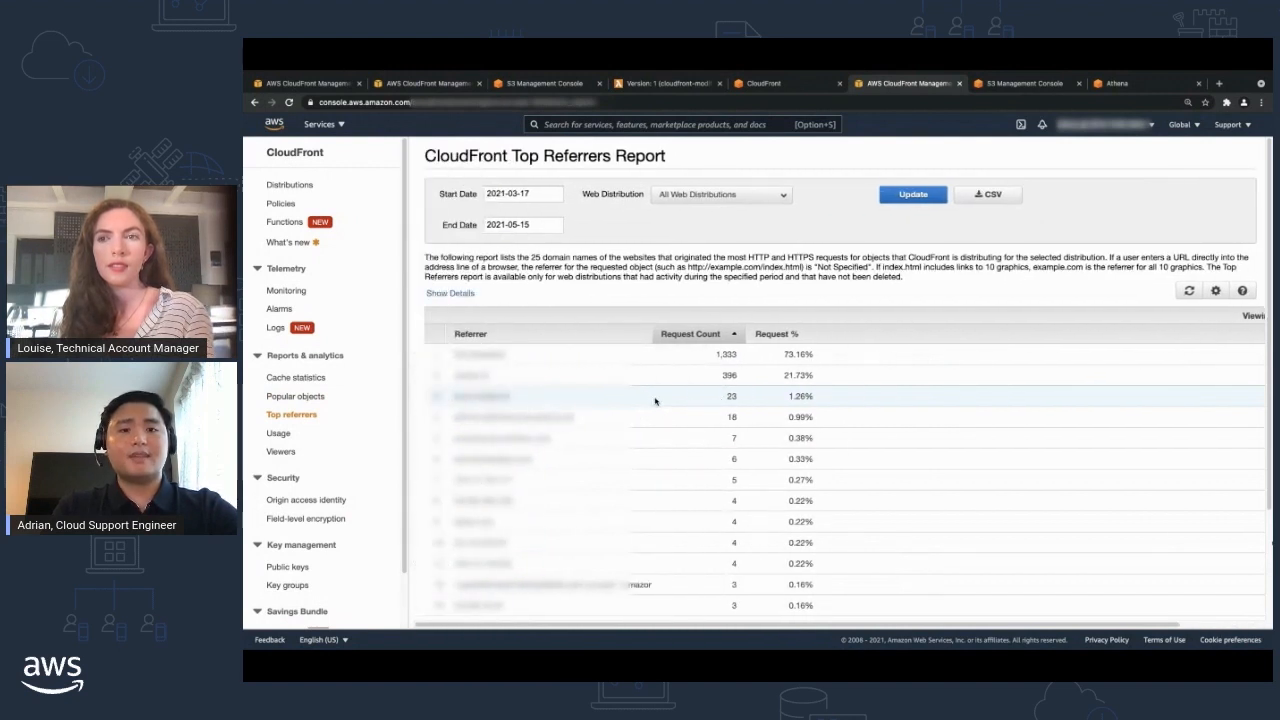
scroll(640, 360, down, 1)
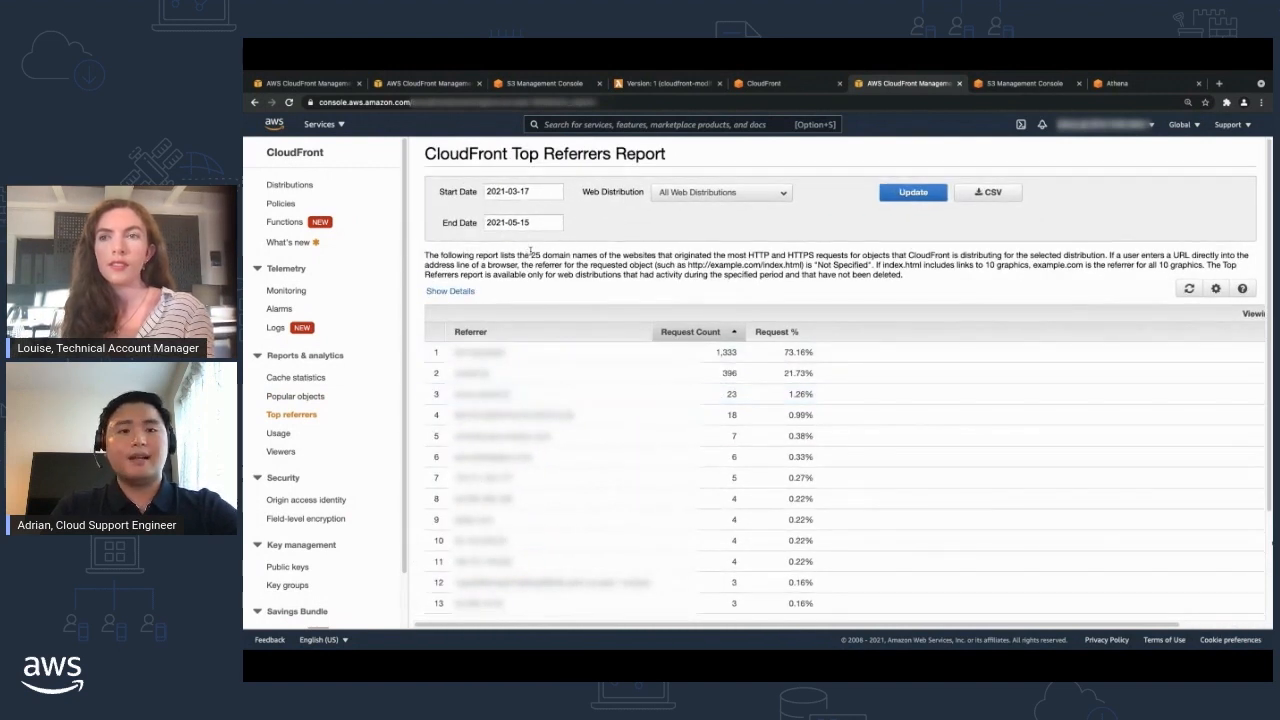
scroll(558, 343, down, 3)
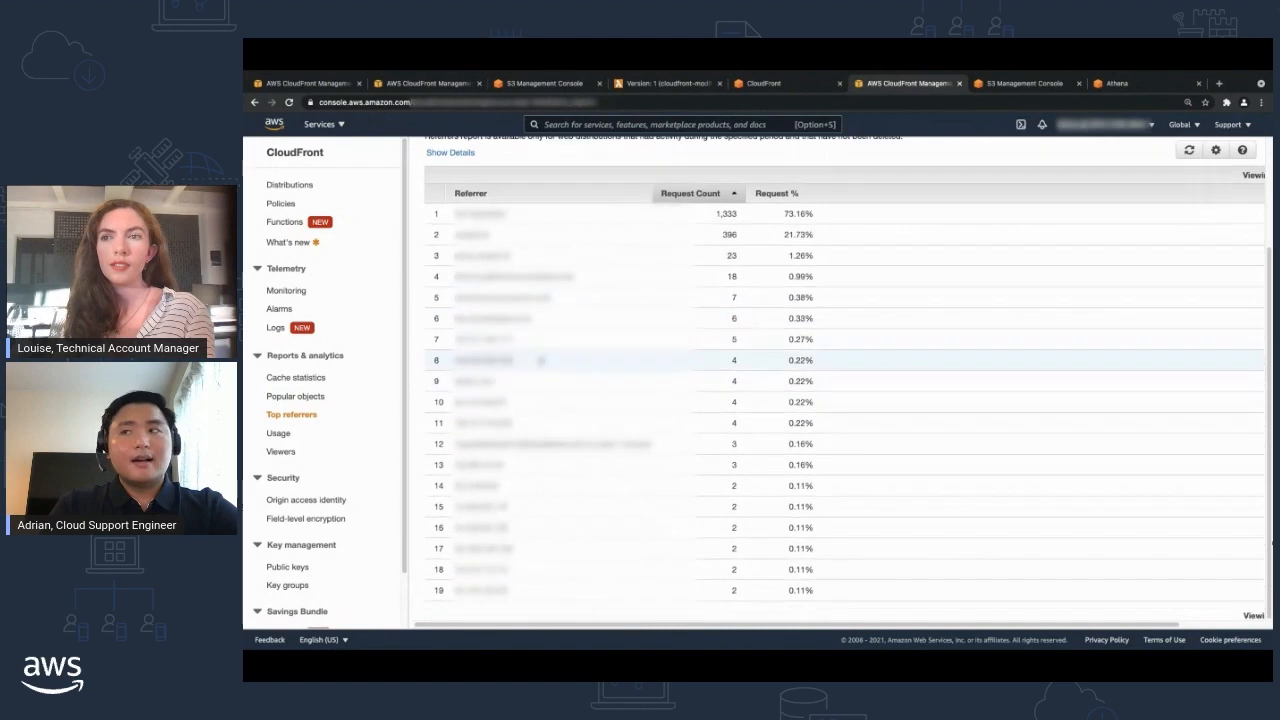
Review the Usage report's charts for number of requests, data transferred by protocol and destination, and field-level encryption requests.
click(279, 433)
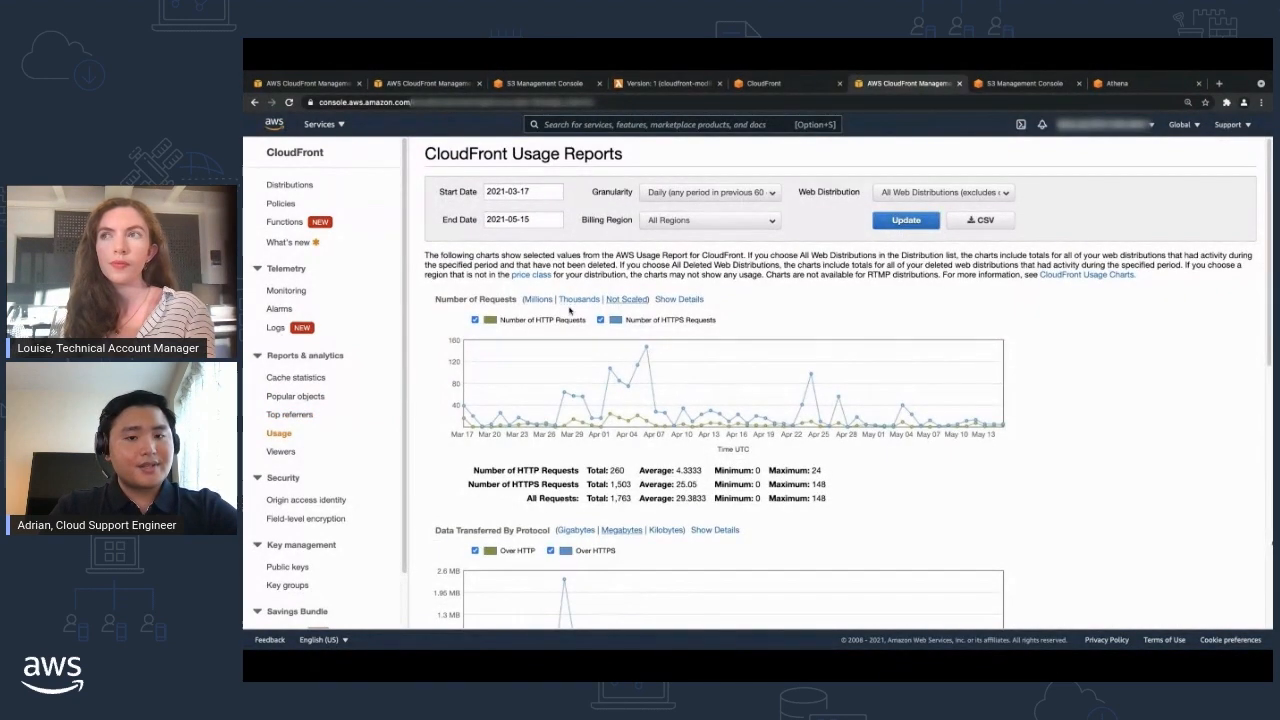
scroll(571, 291, down, 2)
scroll(569, 311, down, 3)
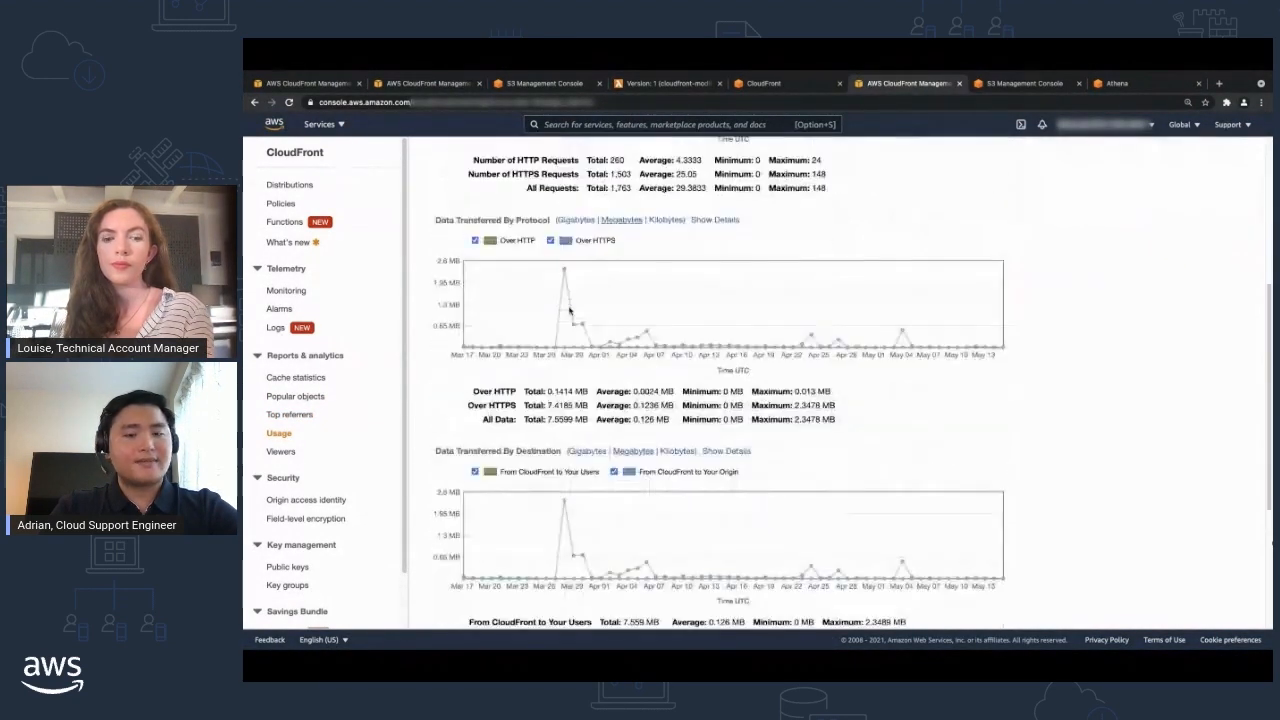
scroll(567, 316, down, 2)
scroll(567, 316, down, 1)
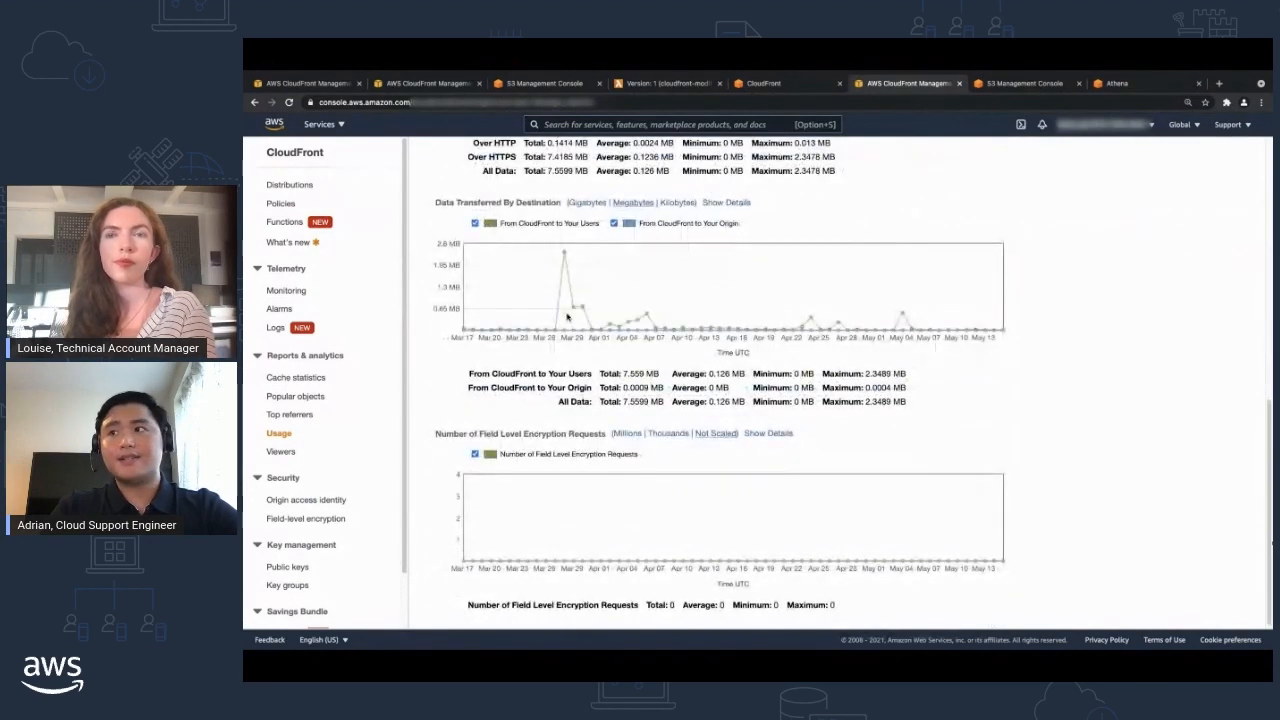
Review the Devices charts in the Viewers report, viewing the device breakdown as a pie chart and again as a bar chart.
click(281, 452)
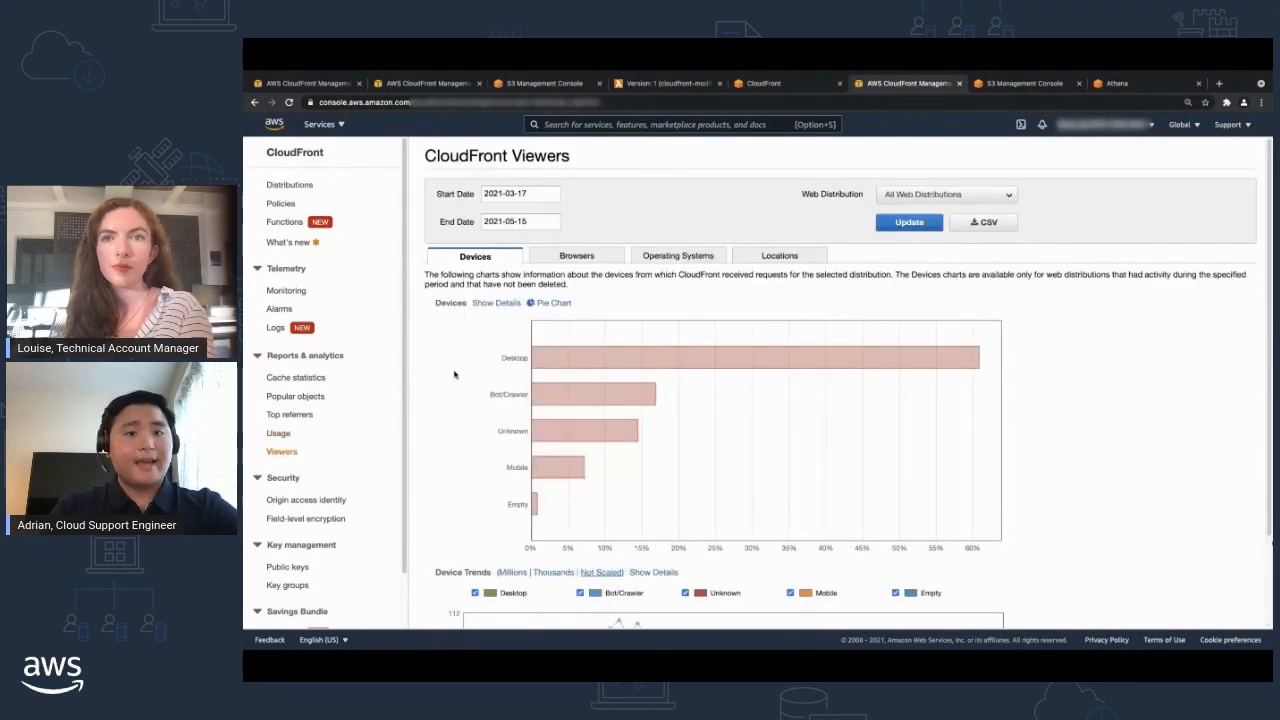
scroll(458, 374, down, 1)
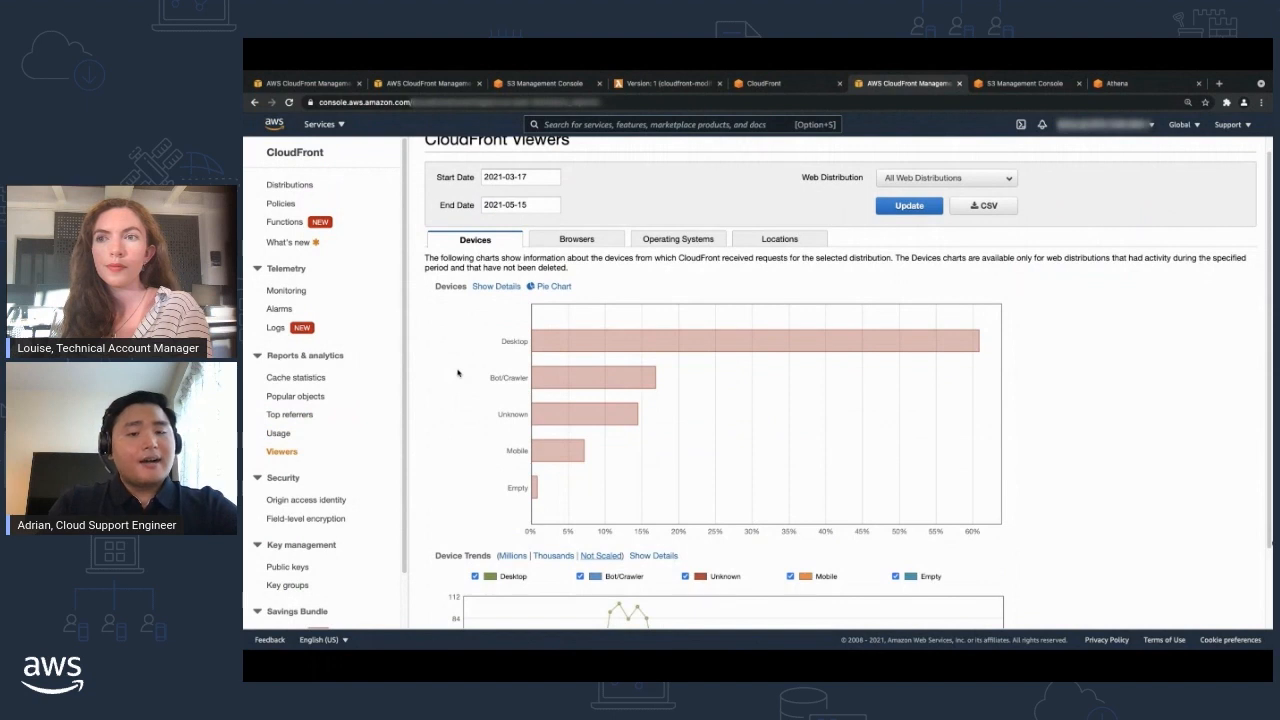
scroll(510, 350, down, 2)
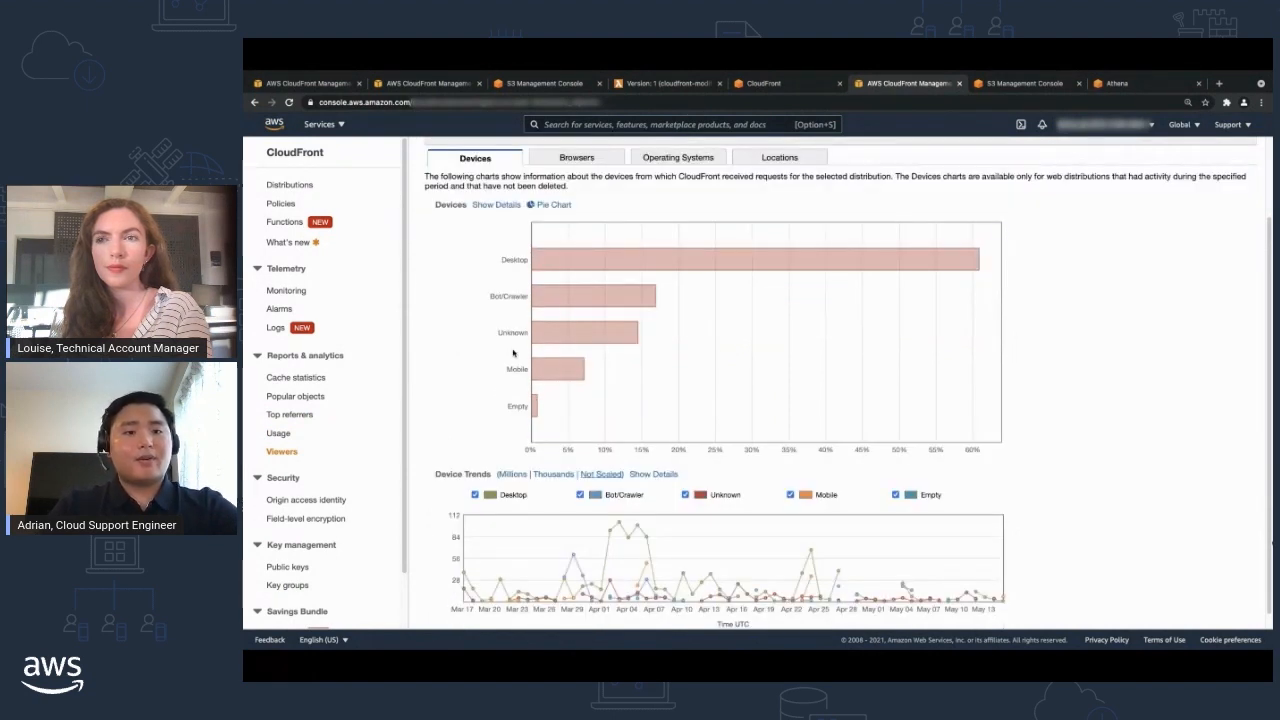
scroll(893, 484, down, 1)
scroll(815, 418, up, 2)
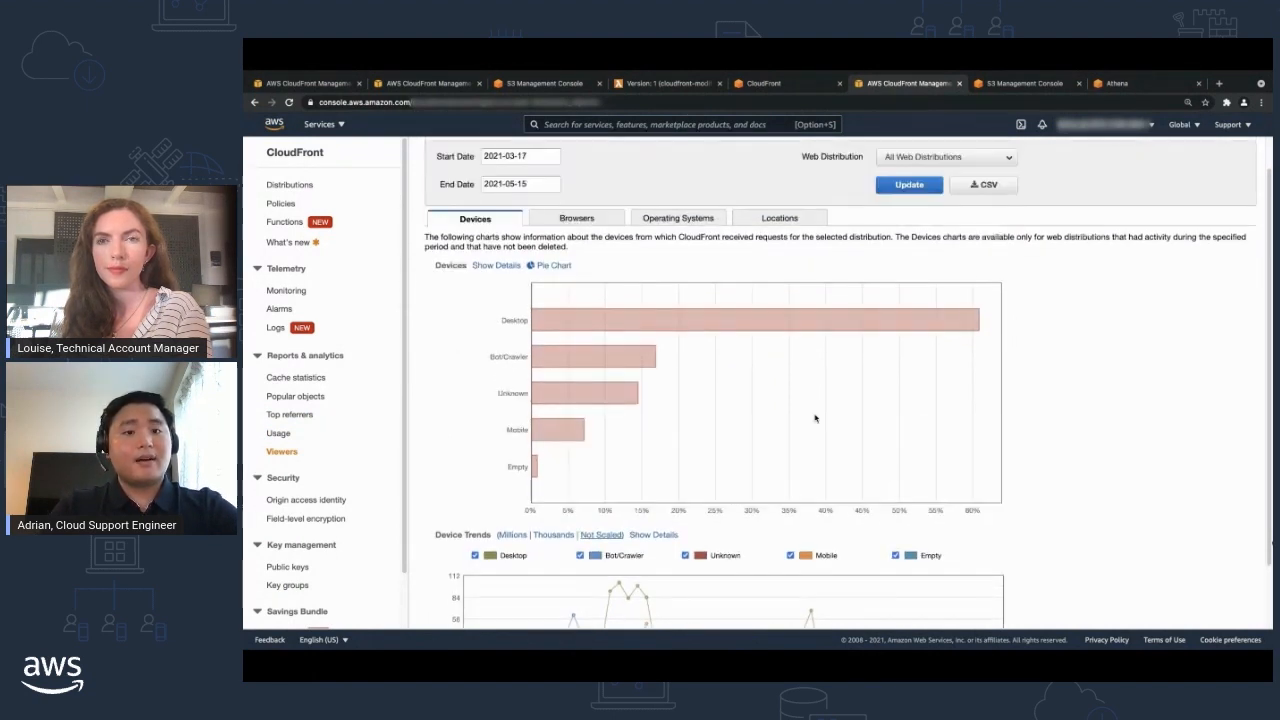
click(552, 266)
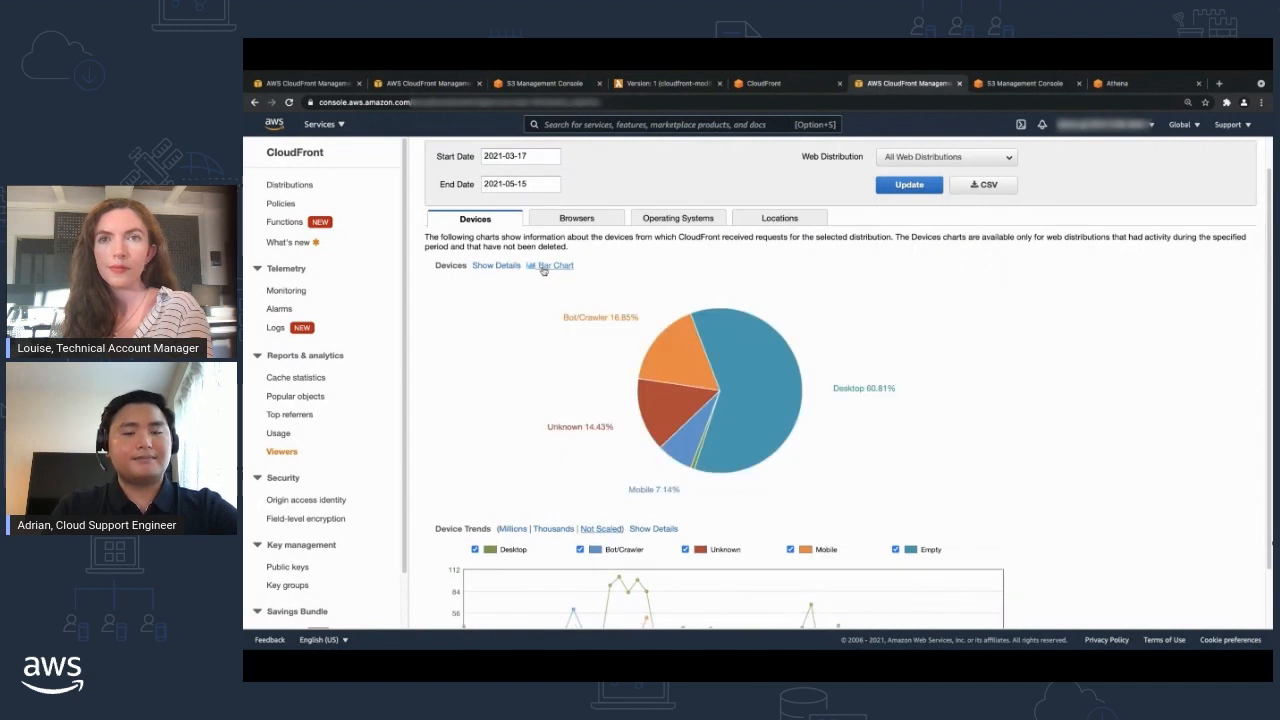
click(543, 268)
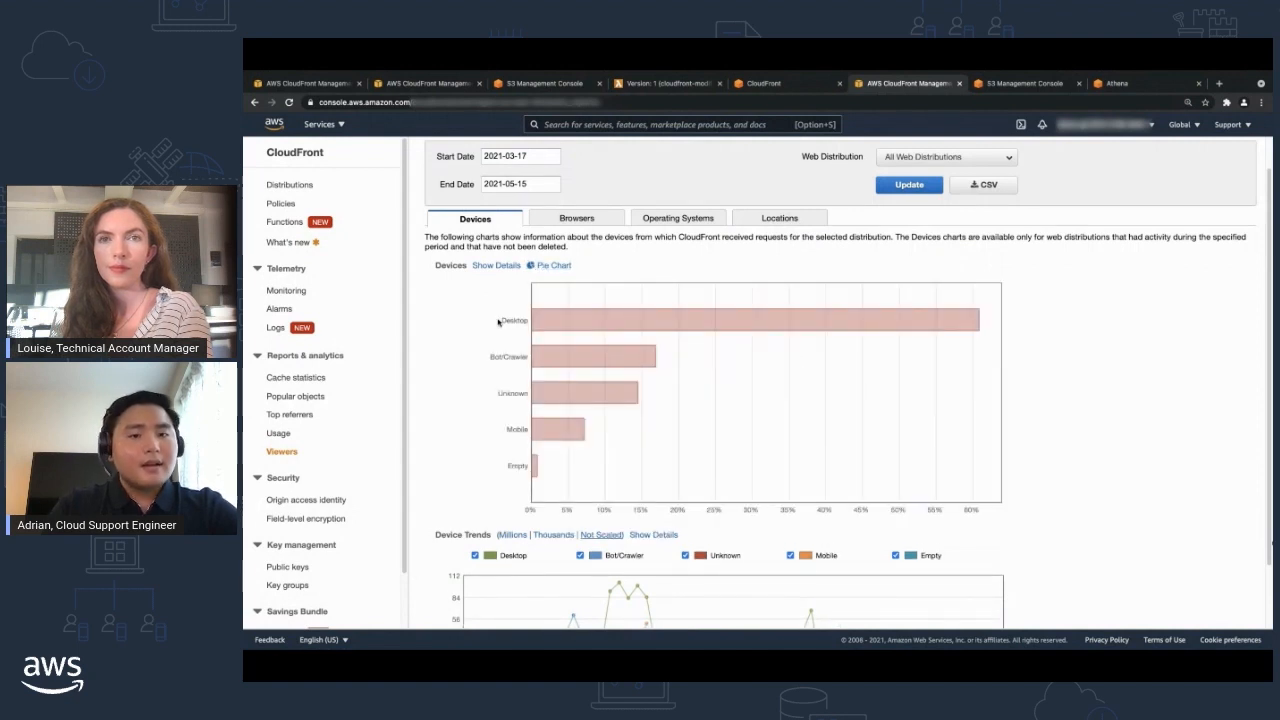
Review the browser breakdown and Browser Trends charts in the Viewers report.
click(556, 219)
scroll(556, 225, up, 1)
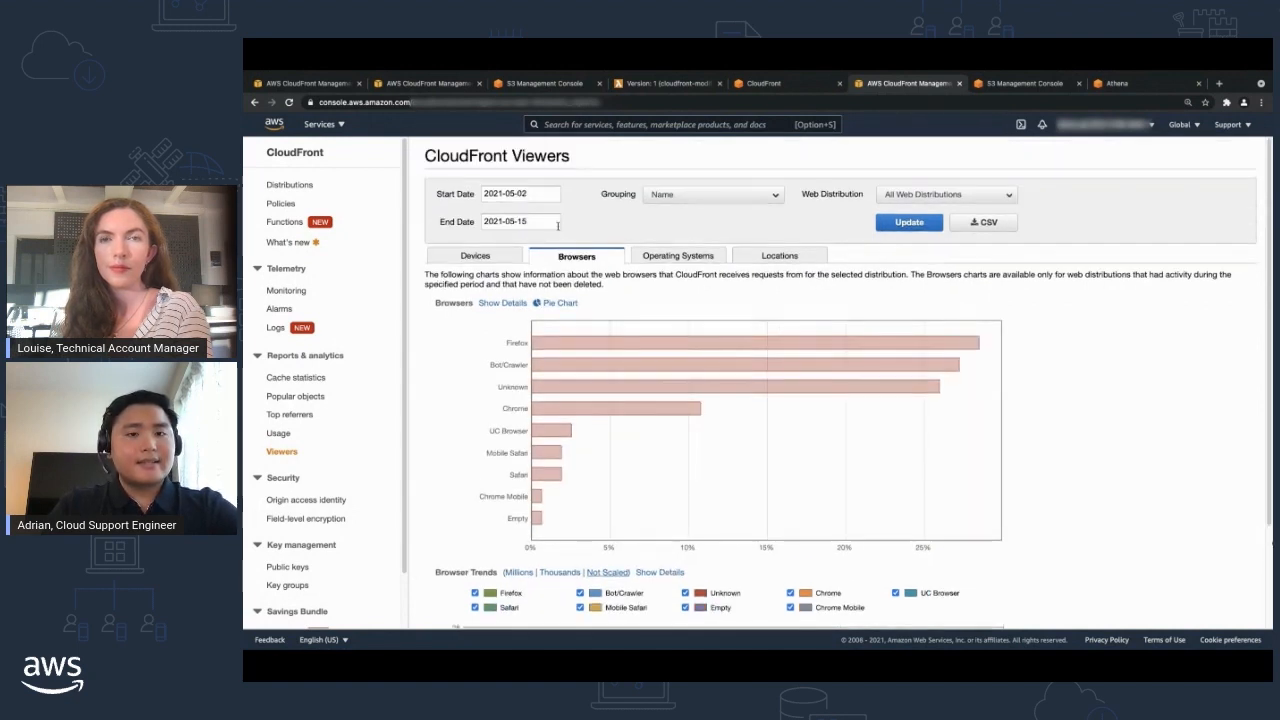
scroll(520, 290, down, 2)
scroll(517, 319, down, 1)
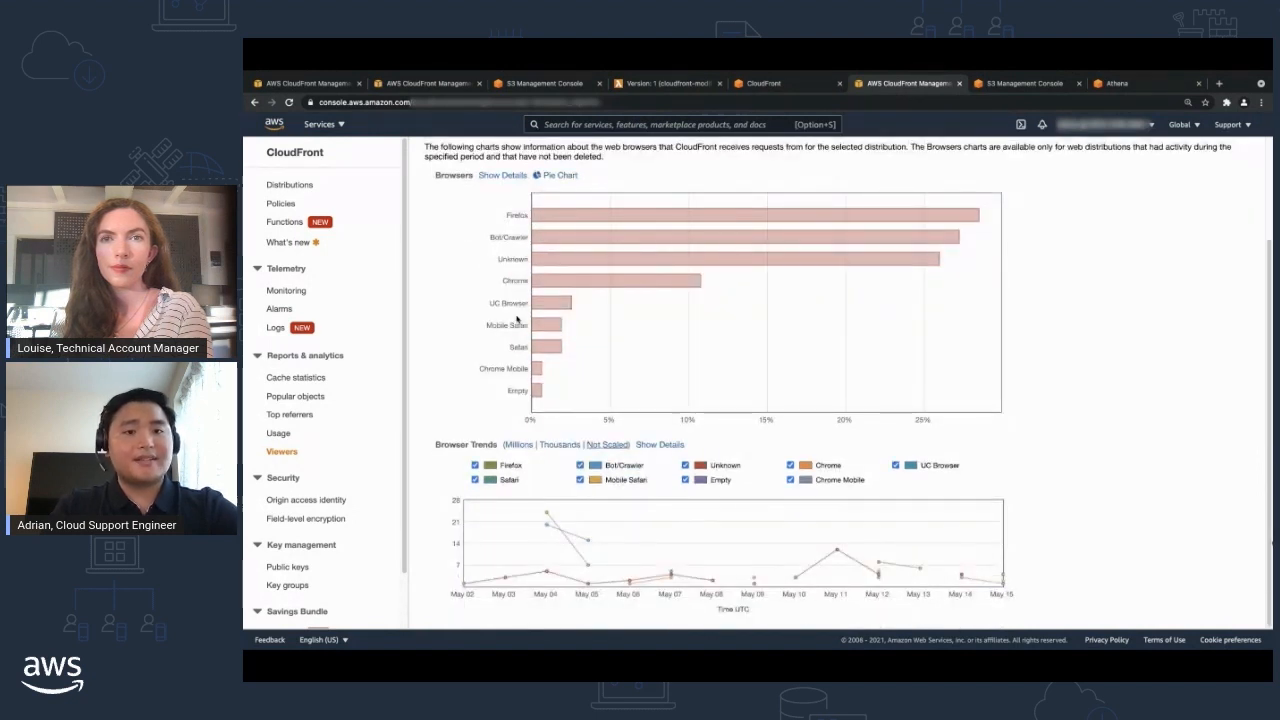
scroll(517, 319, up, 3)
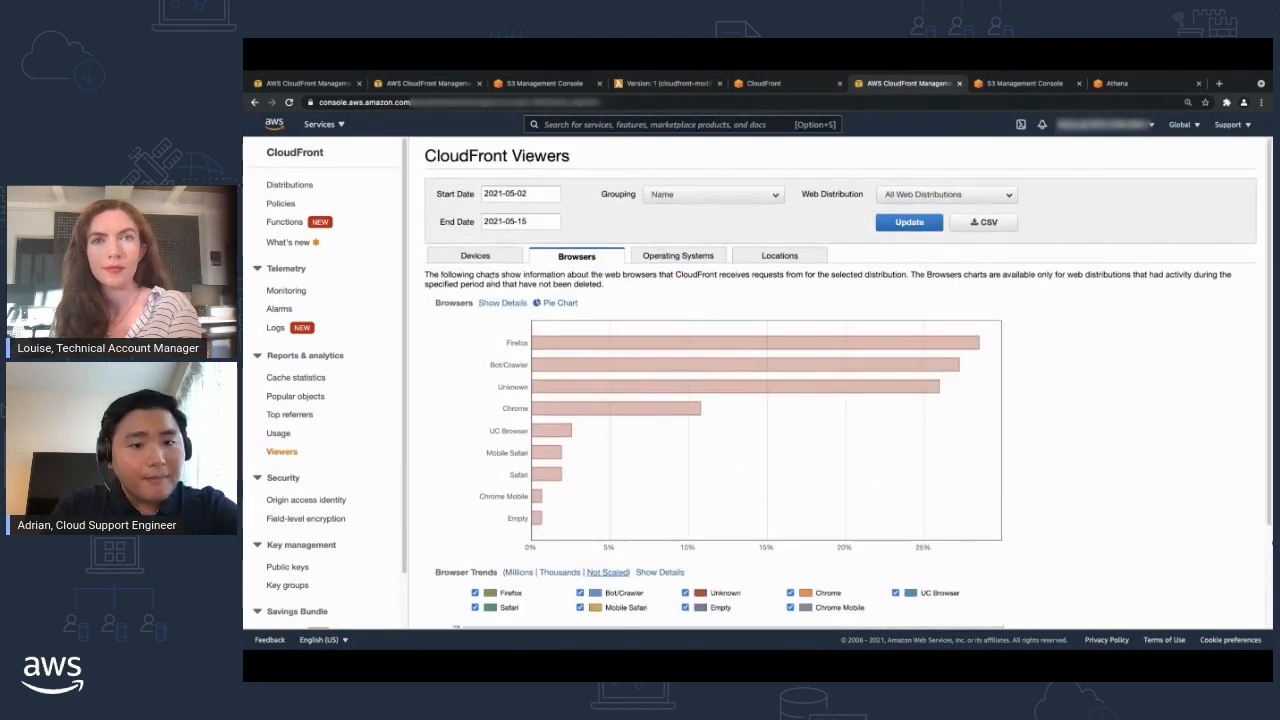
Check the Devices report's date range, set the Browsers report's start date to 2021-03-17 and update its charts.
click(486, 262)
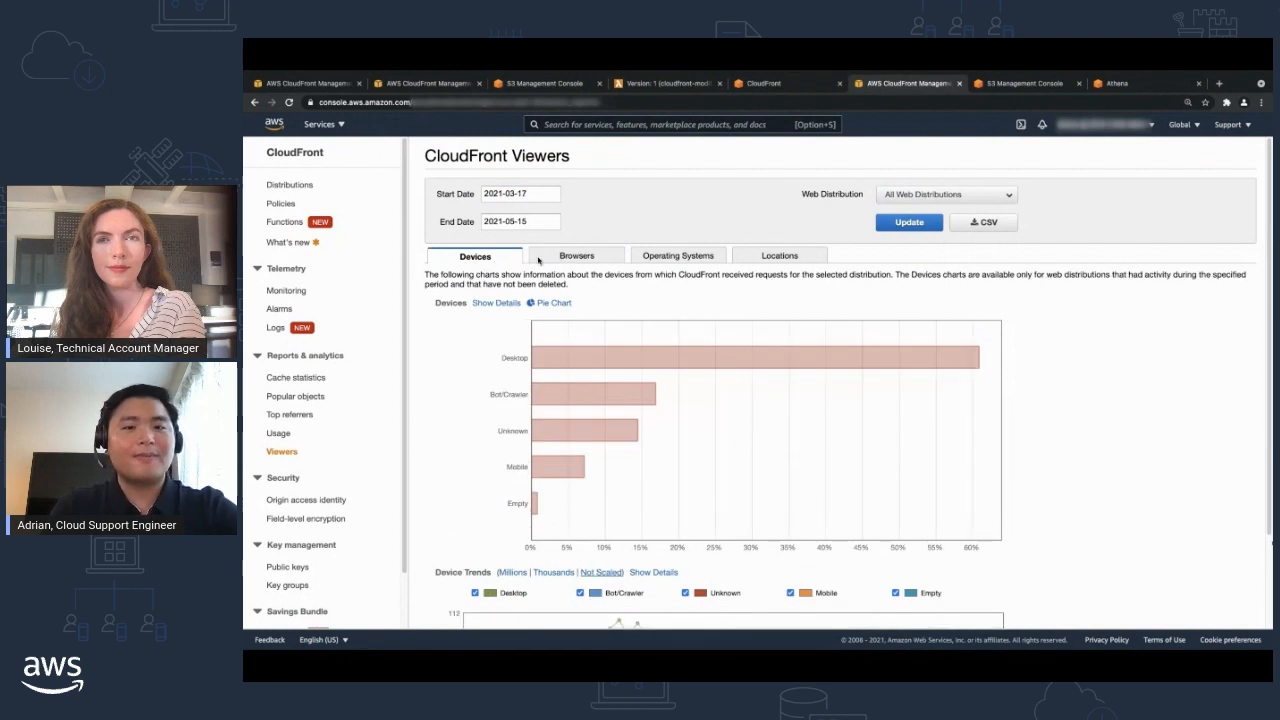
click(540, 259)
click(497, 196)
click(488, 210)
click(488, 210)
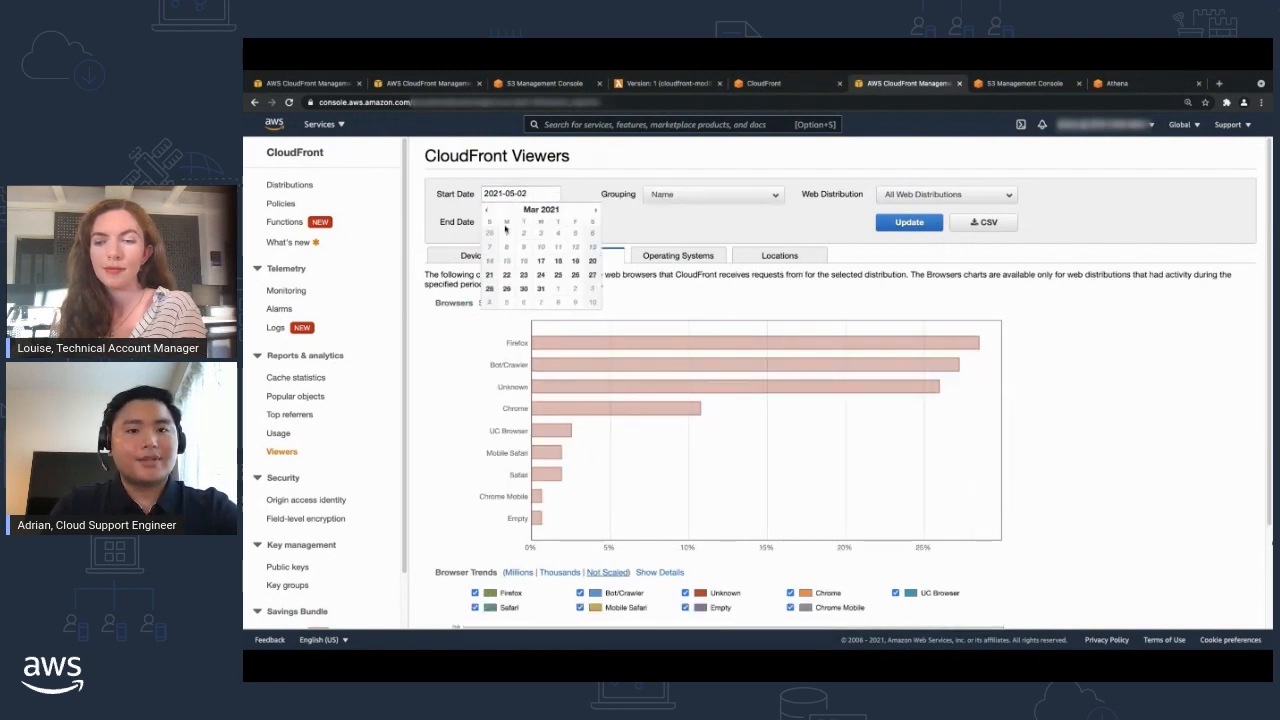
click(540, 260)
click(889, 226)
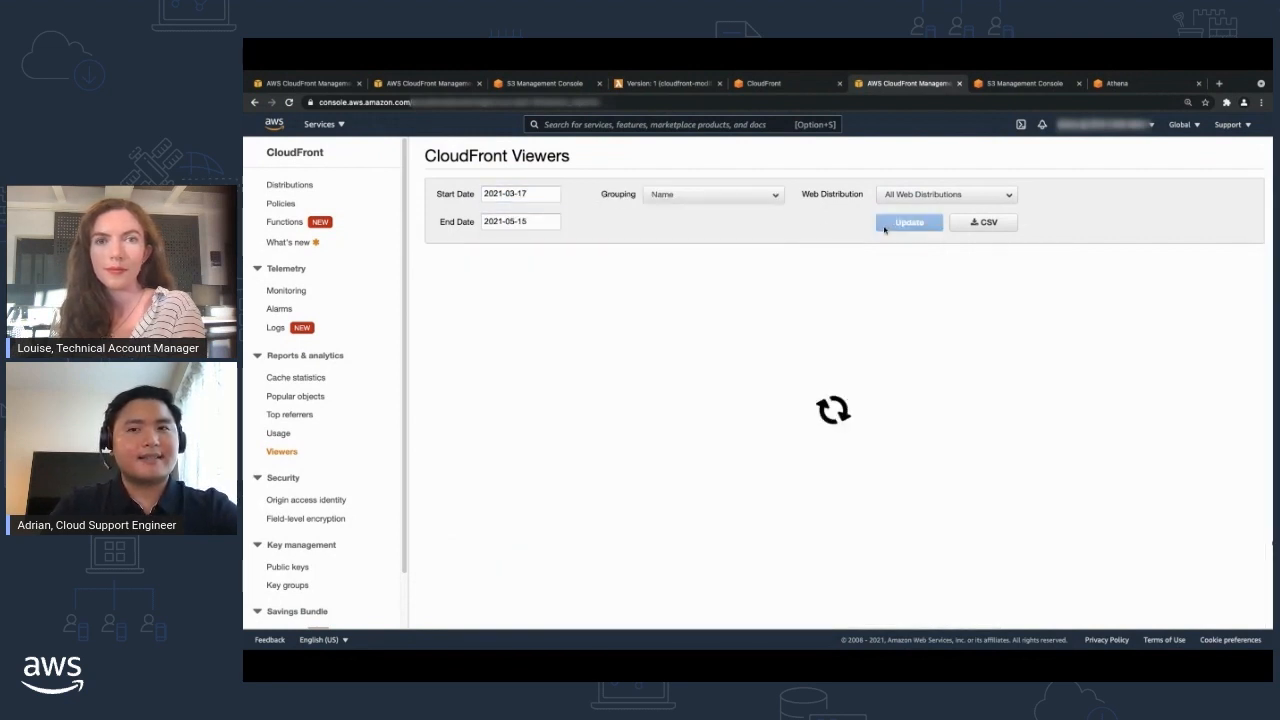
Add the remaining browser series, including Bot/Crawler and Unknown, to the Browser Trends chart and inspect its daily data points.
scroll(800, 296, down, 2)
scroll(799, 298, down, 1)
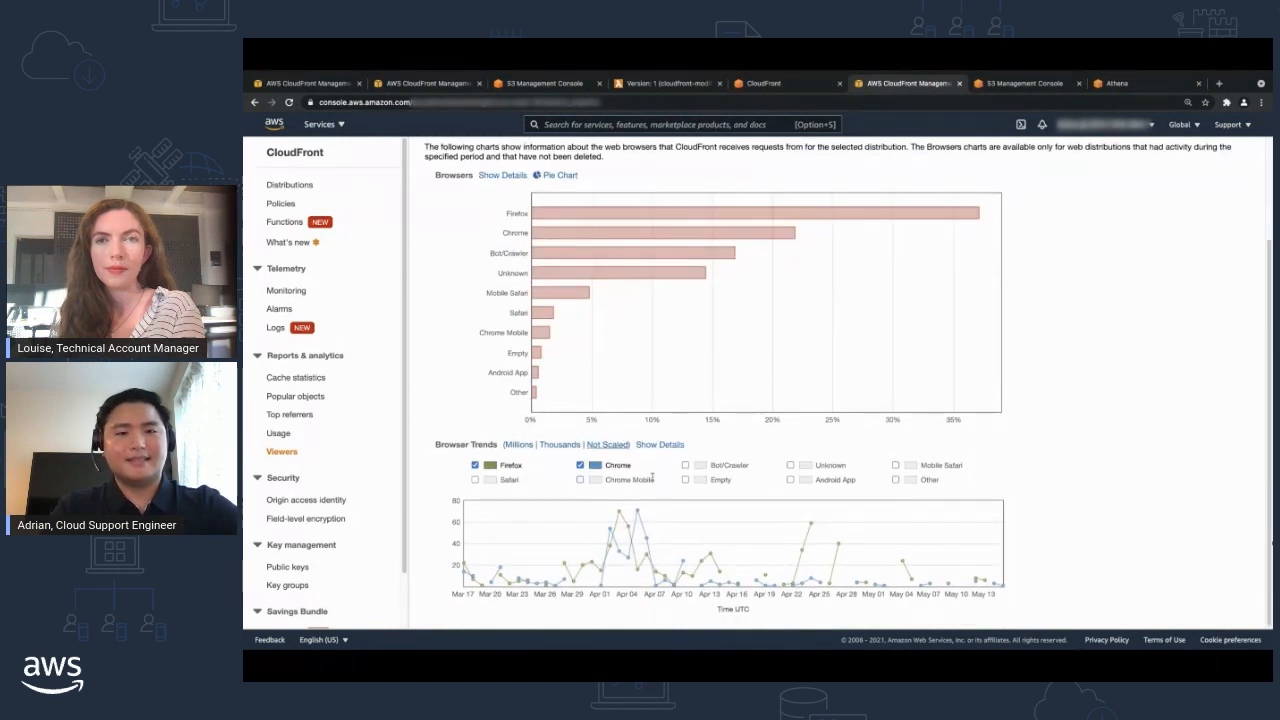
click(685, 466)
click(791, 466)
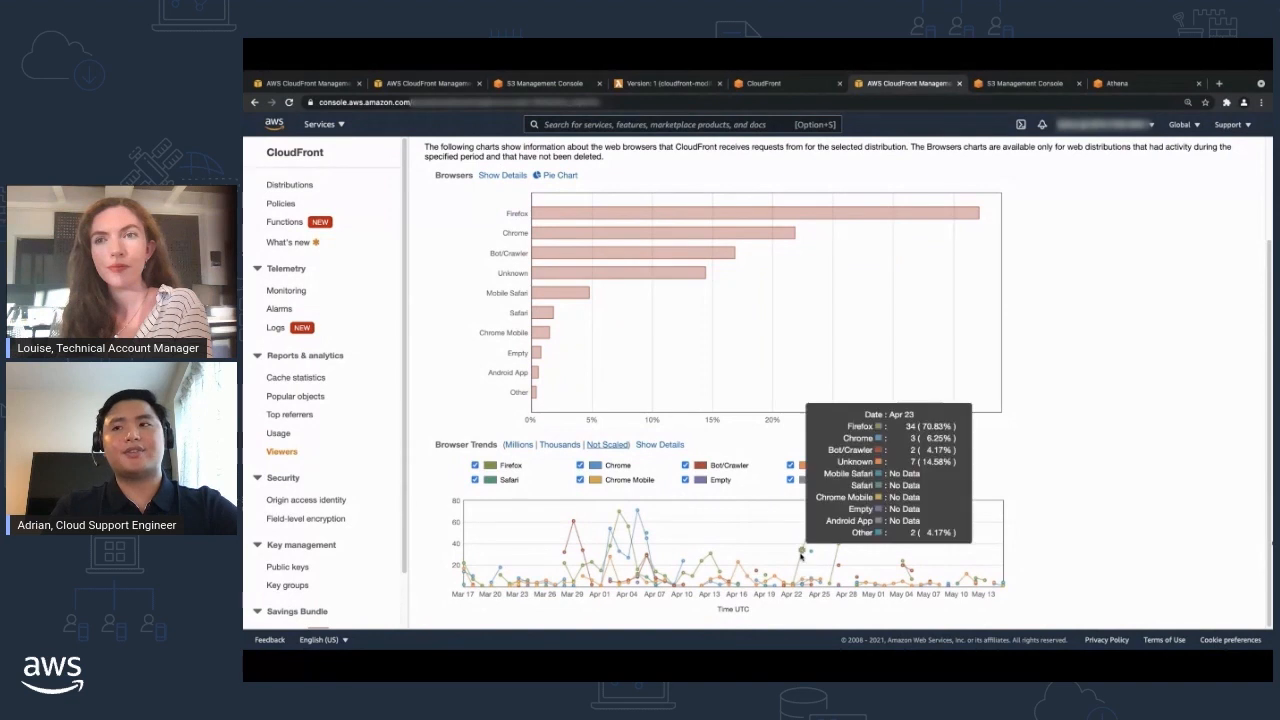
Open the Operating Systems viewers report, set its start date to 2021-03-17 and update the charts.
scroll(786, 470, up, 3)
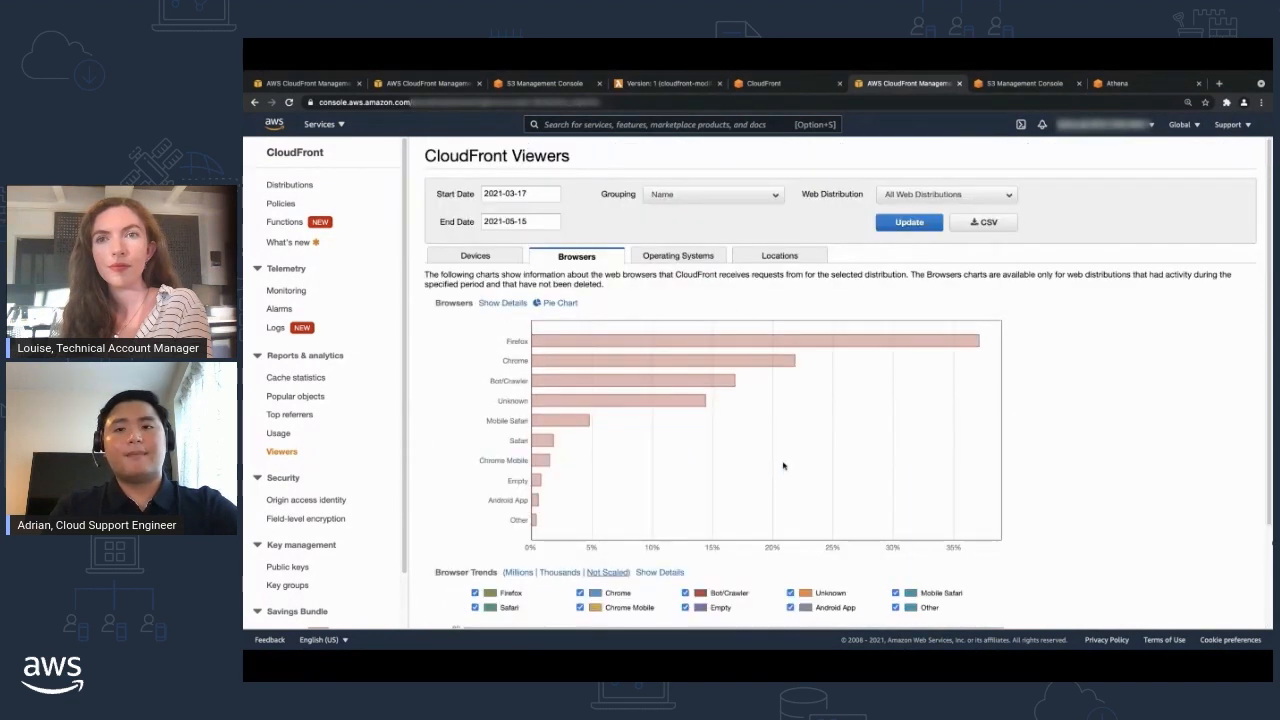
click(683, 254)
scroll(660, 305, down, 2)
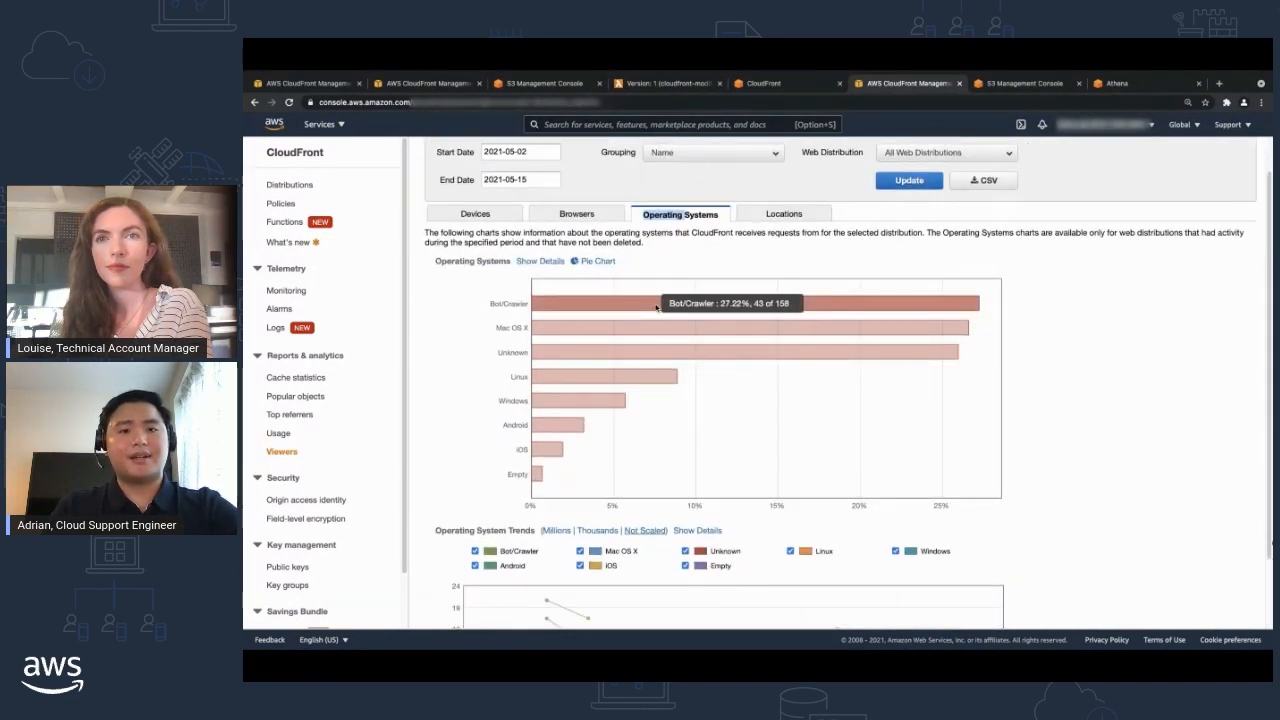
click(516, 152)
click(487, 166)
click(487, 166)
click(539, 216)
click(909, 178)
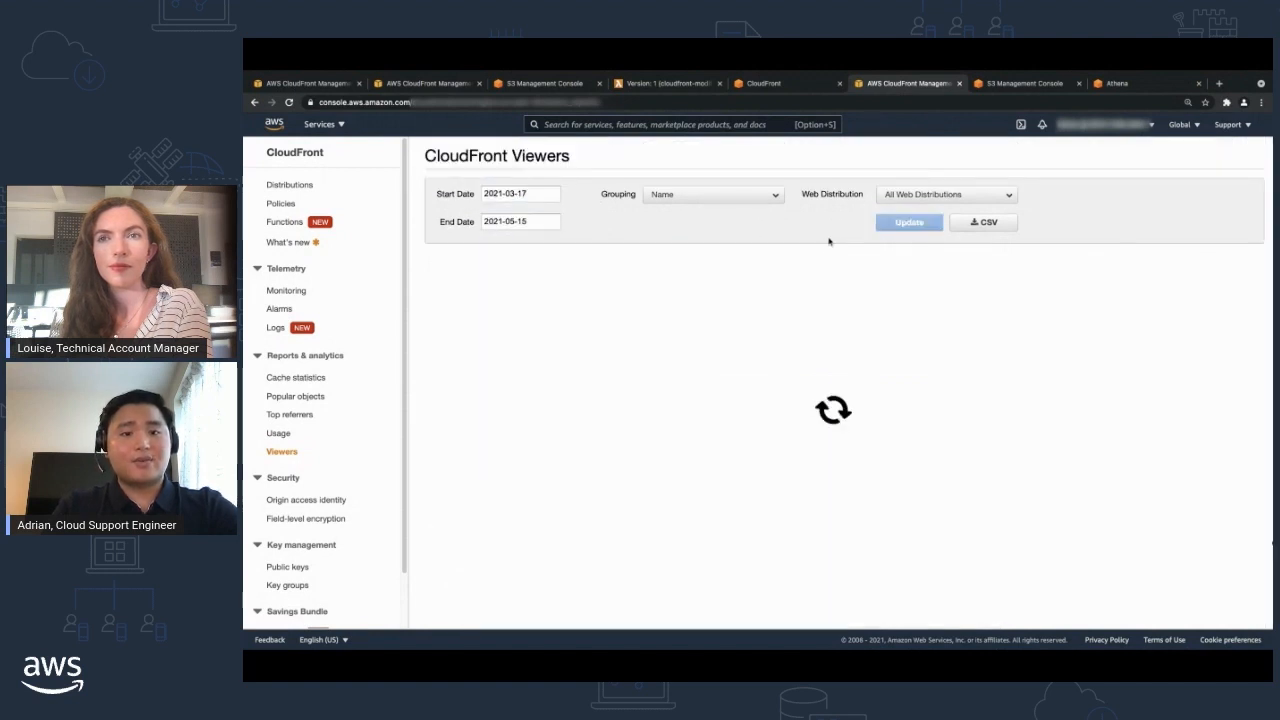
Add the Unknown, Linux, Windows, iOS, Android and Empty series to the Operating System Trends chart.
scroll(826, 246, down, 3)
scroll(826, 246, down, 1)
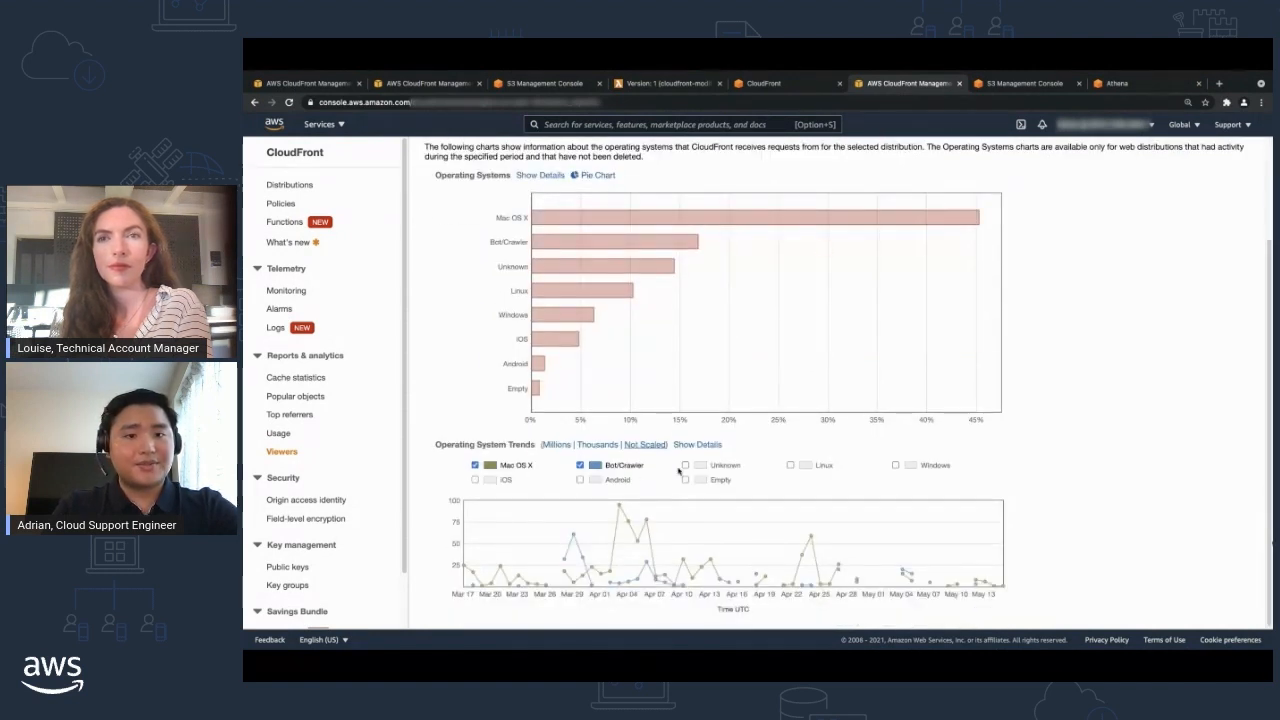
click(895, 466)
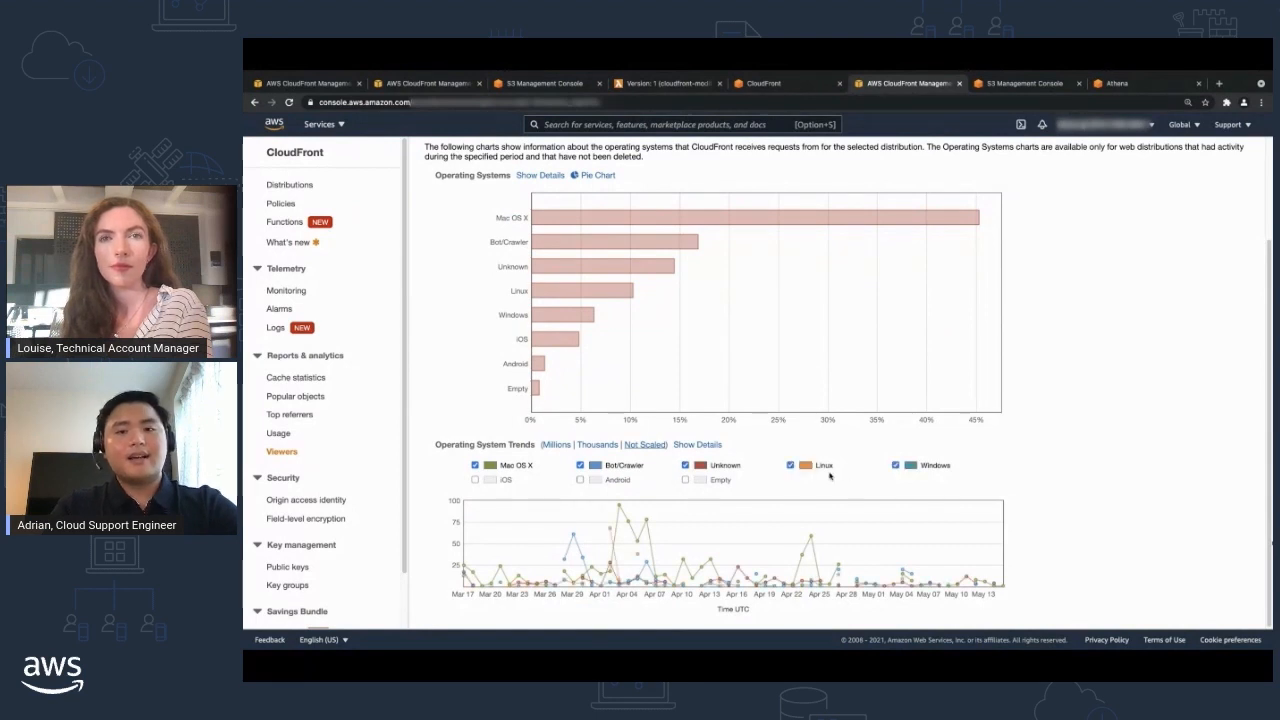
click(685, 480)
click(580, 480)
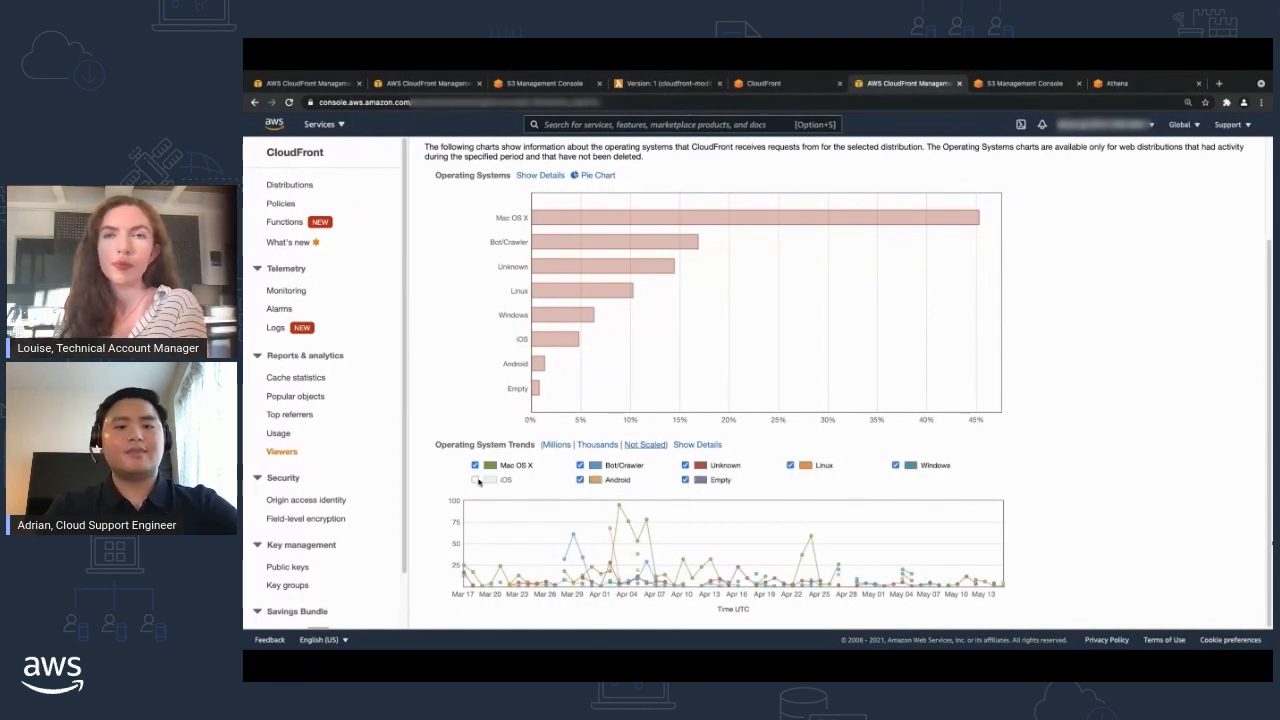
click(475, 480)
Open the Locations viewers report and examine the Location Trends chart and the request figures per country.
scroll(478, 476, up, 3)
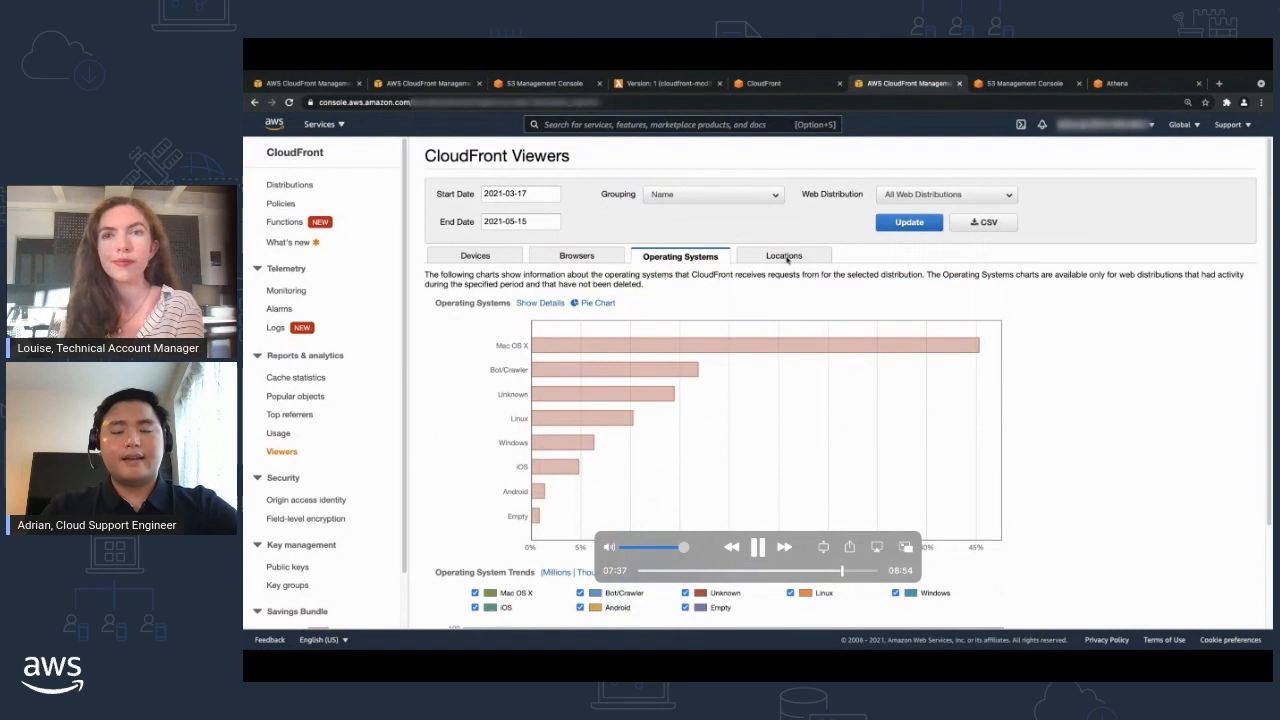
click(787, 257)
scroll(755, 285, down, 1)
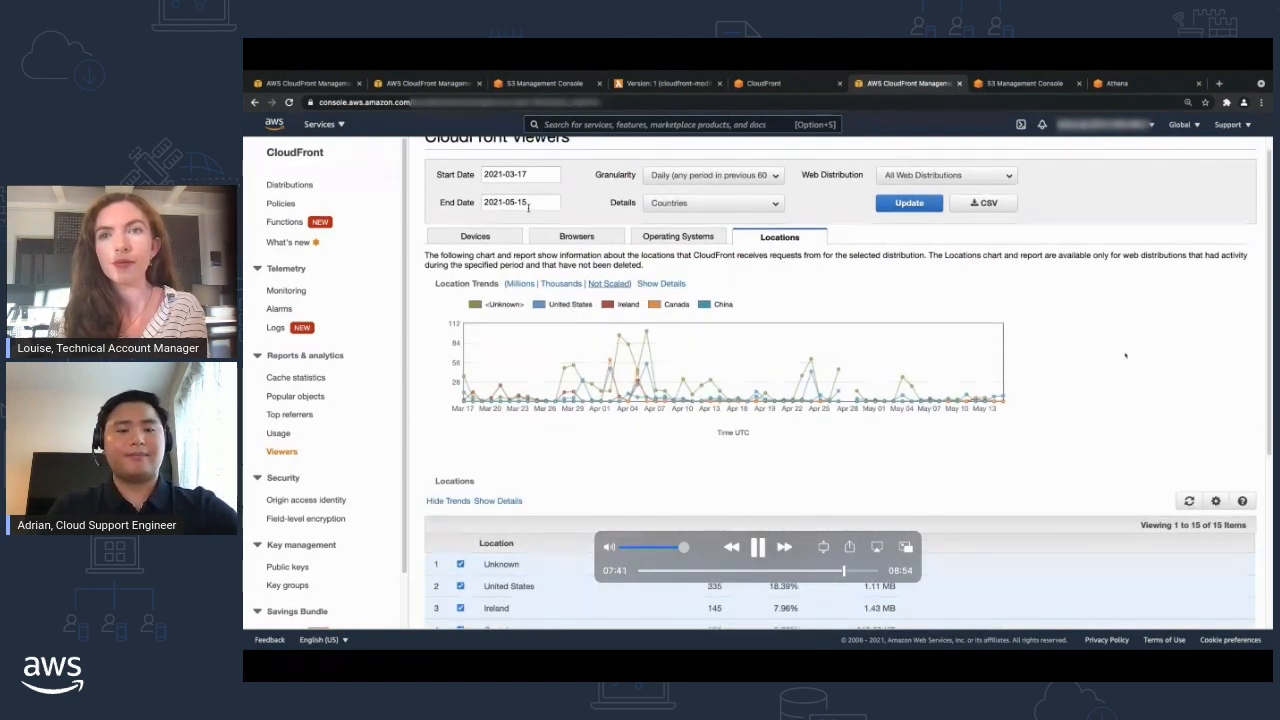
scroll(554, 341, down, 3)
scroll(554, 341, down, 3)
scroll(571, 306, up, 2)
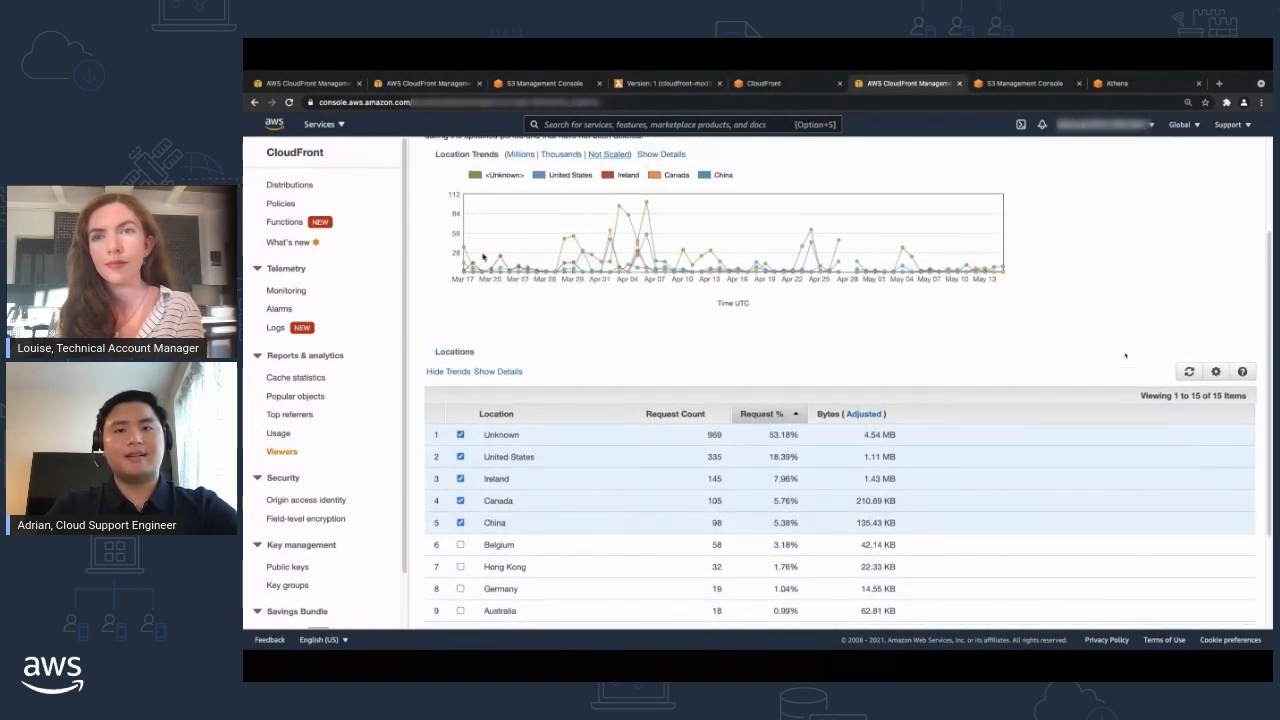
scroll(622, 340, down, 3)
scroll(623, 341, down, 1)
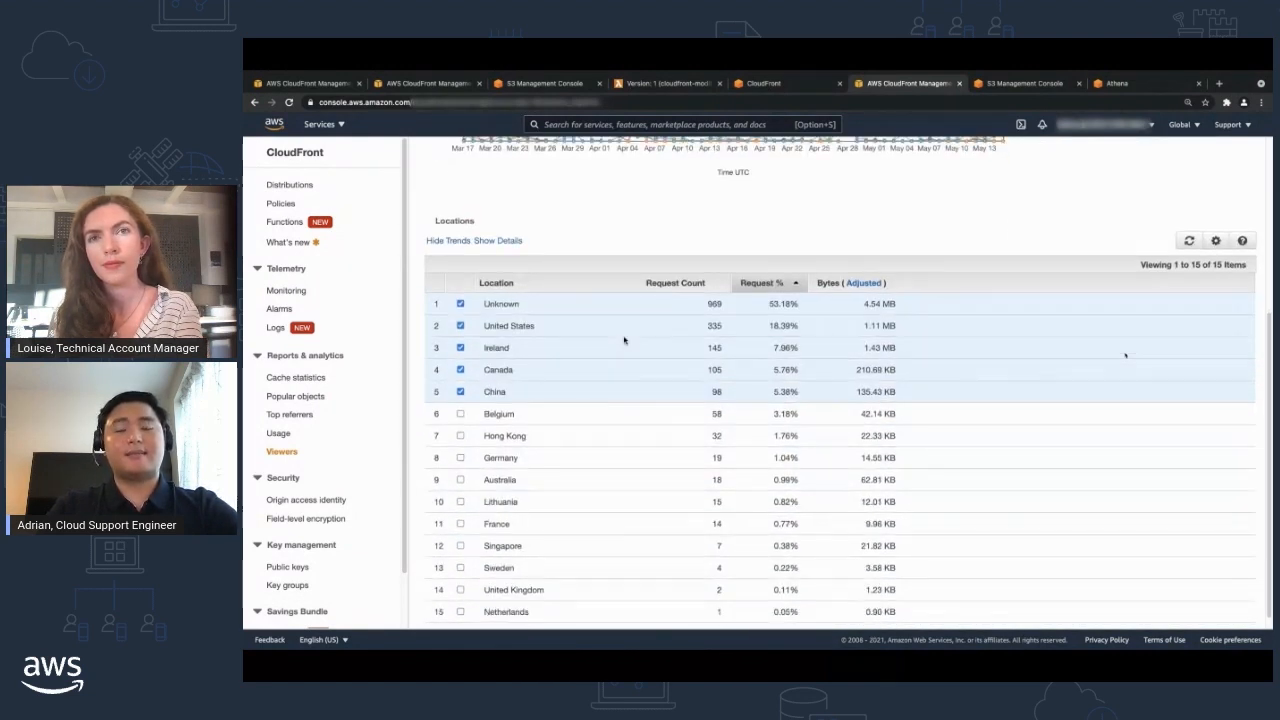
Switch to the S3 console, open the bucket holding the gz log files and examine its object list.
click(1028, 88)
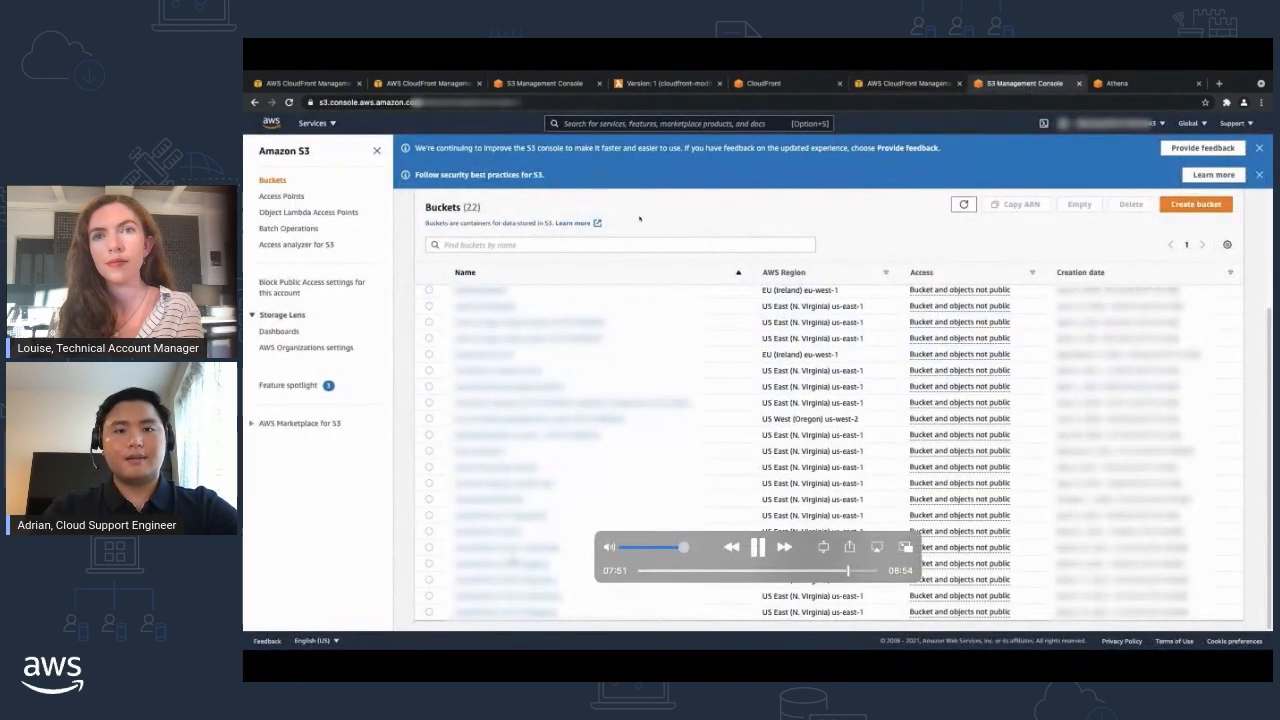
click(515, 566)
drag(604, 238, 578, 238)
scroll(800, 220, down, 2)
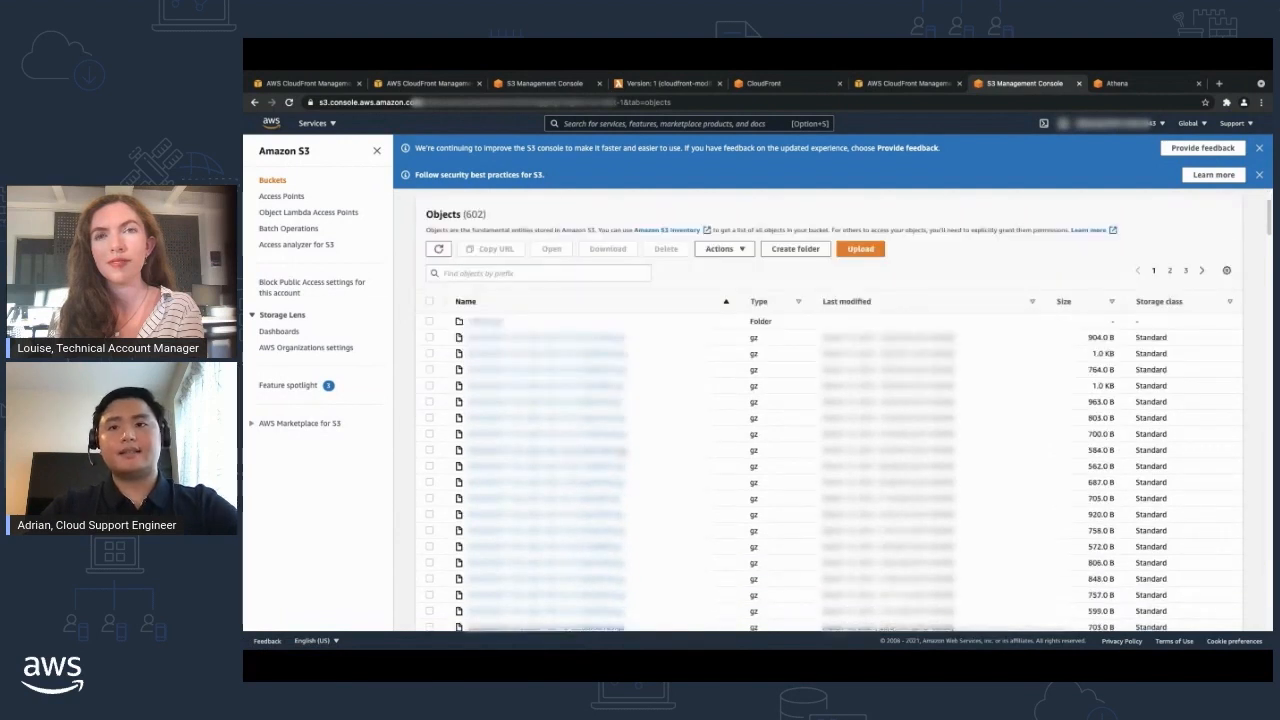
Switch to the Athena query editor and review the log table definition in New query 3.
click(1118, 84)
scroll(703, 398, down, 3)
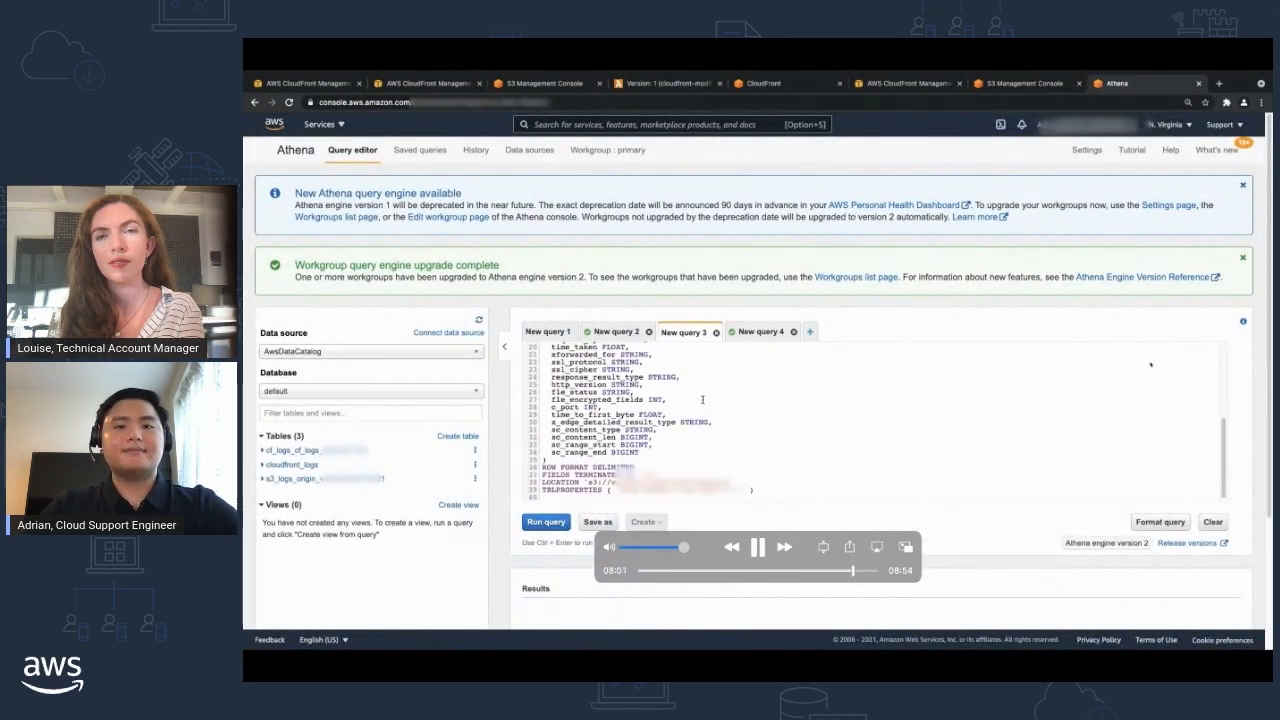